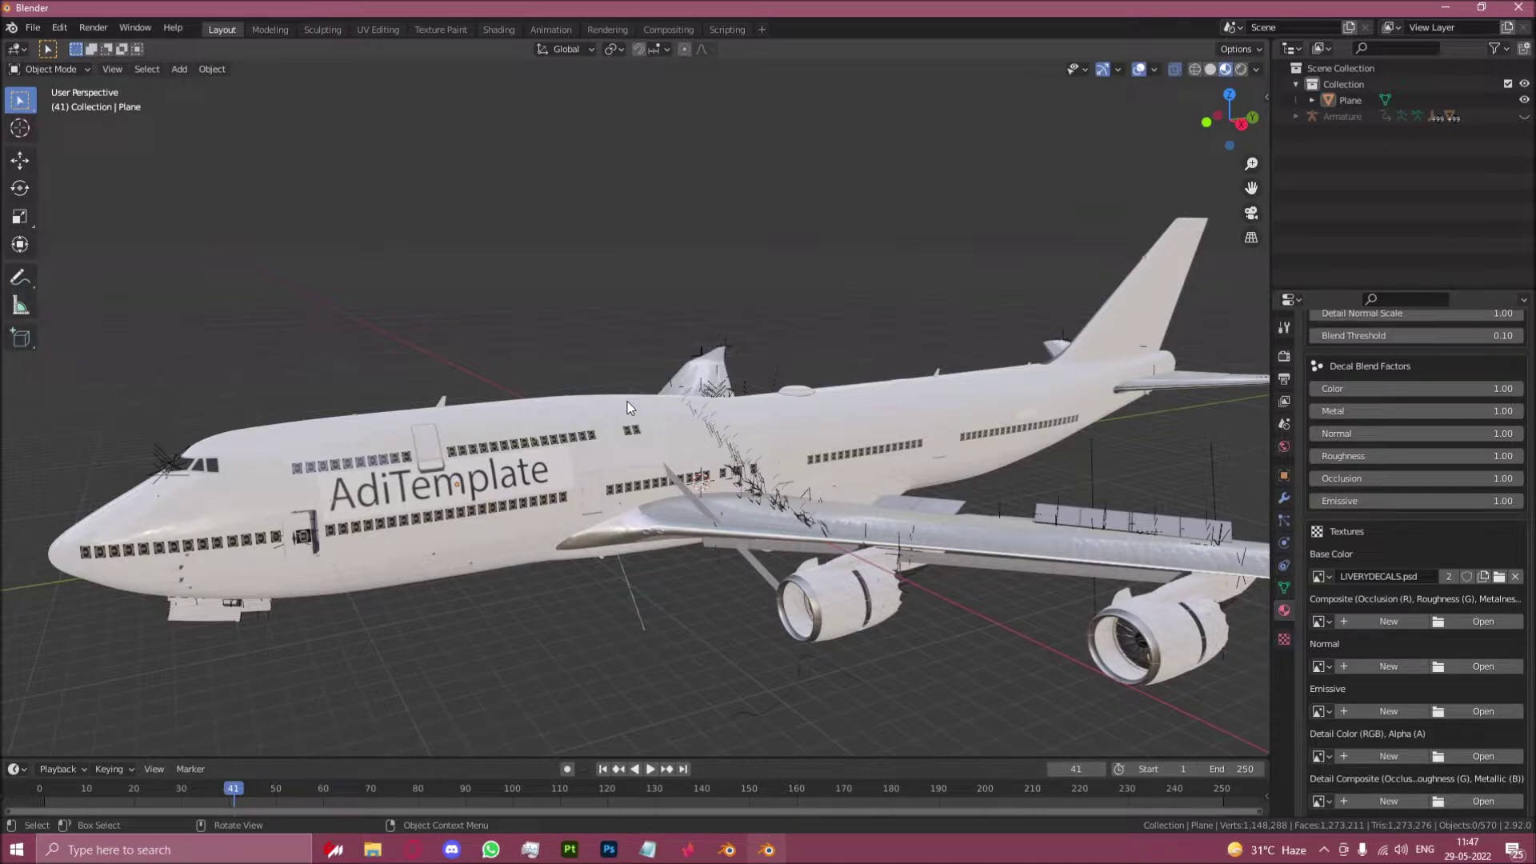
# Step: Add a text object and move it about 16.9 m along X, clear of the fuselage
pyautogui.click(182, 70)
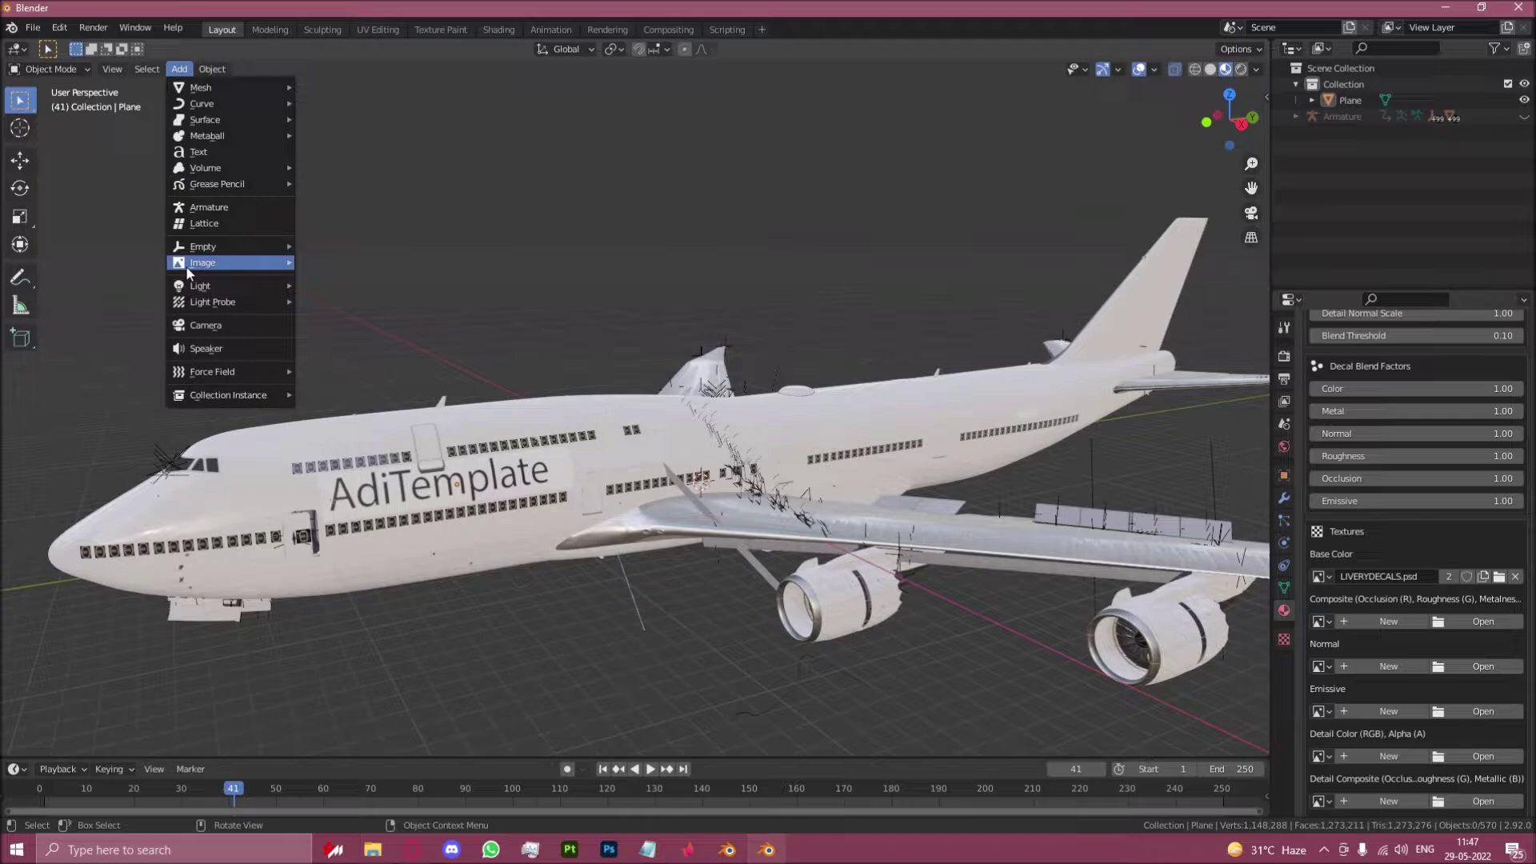
pyautogui.click(217, 152)
pyautogui.moveTo(704, 541); pyautogui.dragTo(752, 558, button='middle')
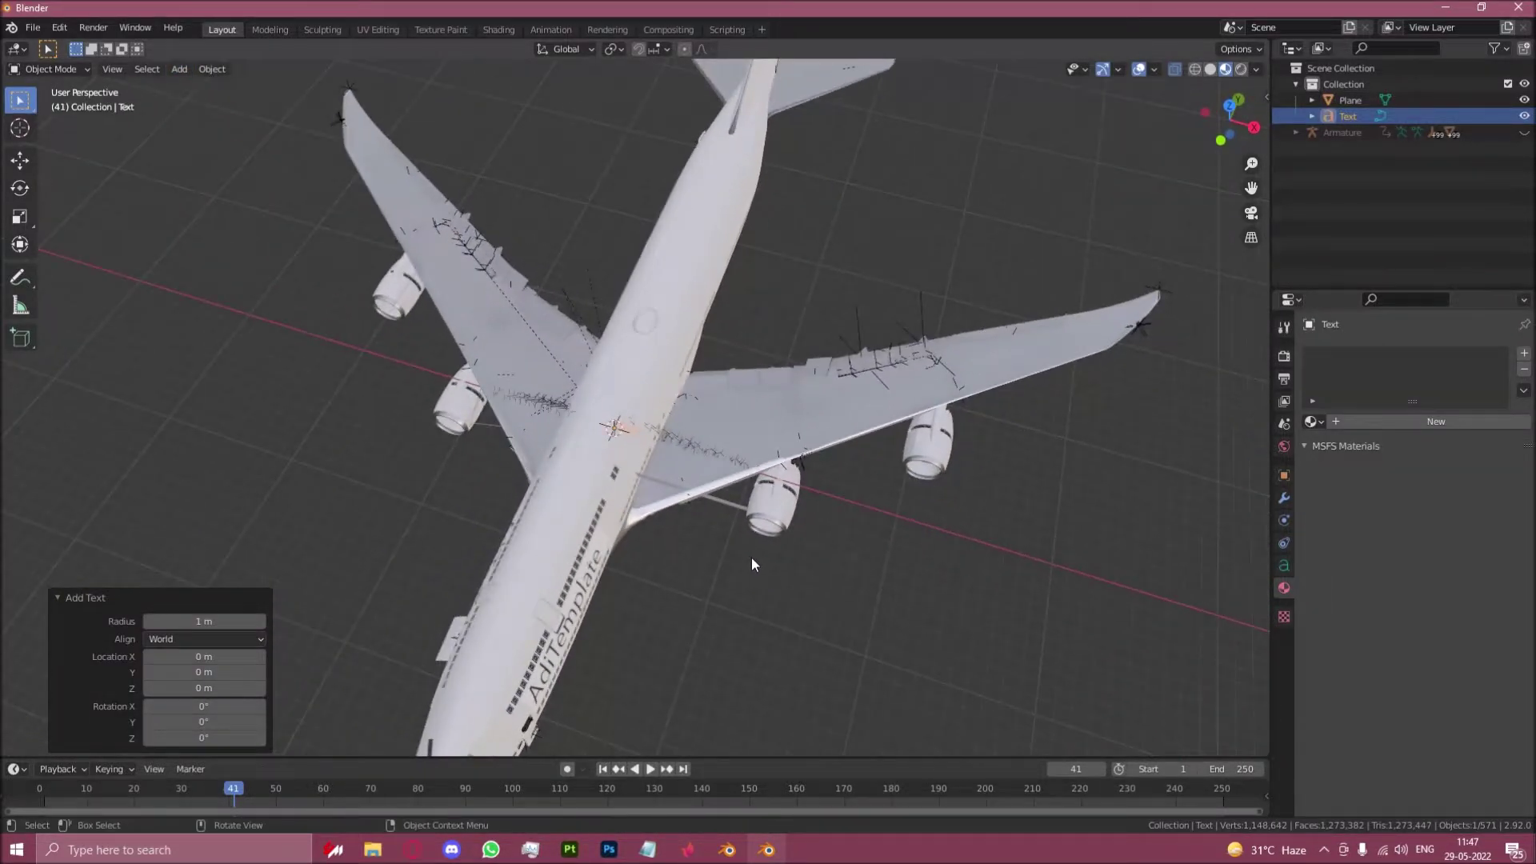
pyautogui.press('g')
pyautogui.press('x')
pyautogui.click(994, 606)
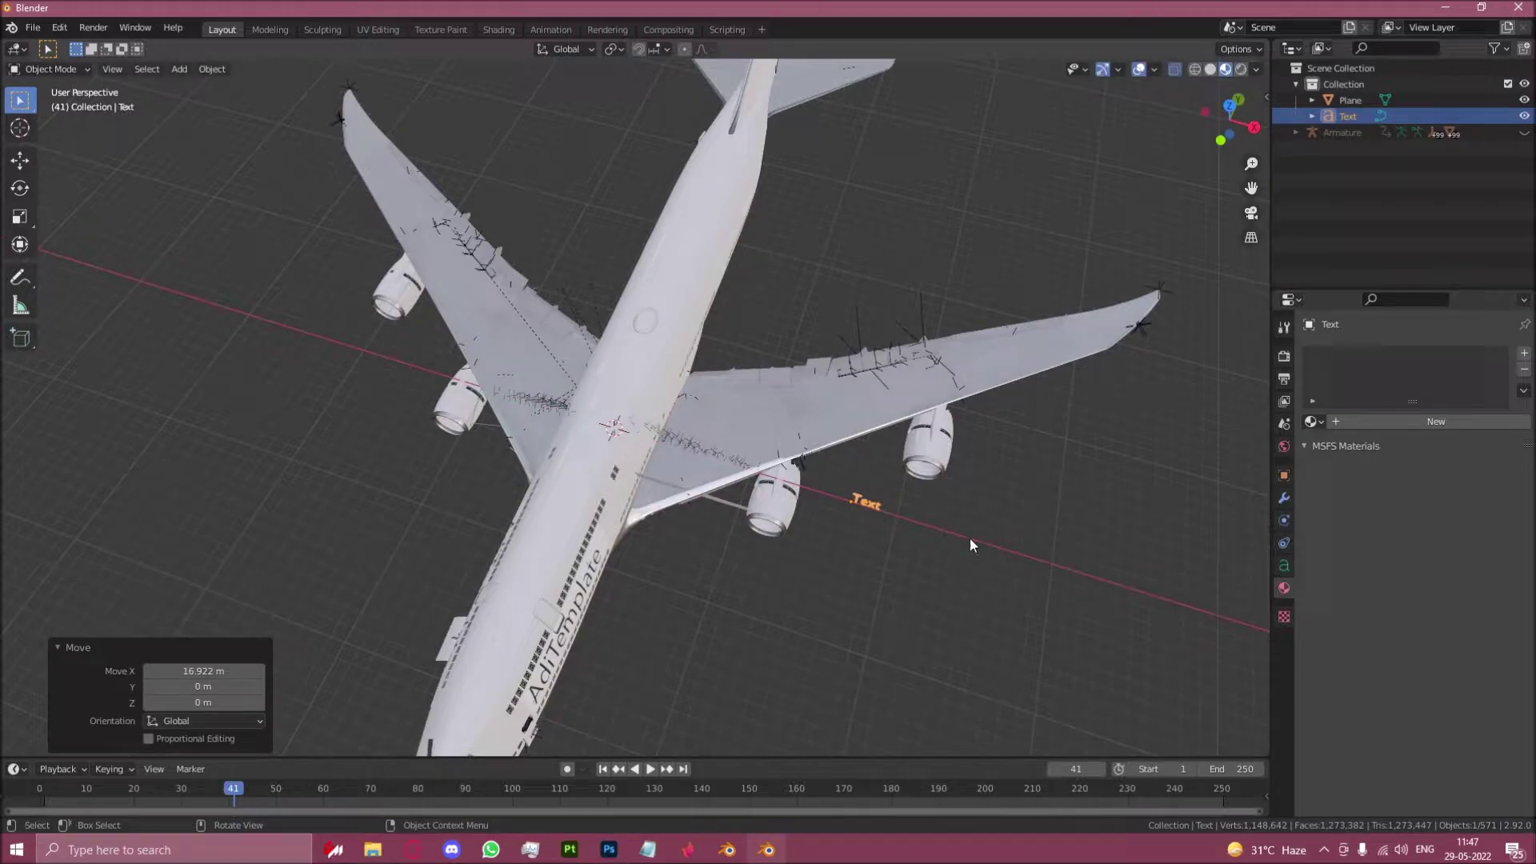
# Step: Replace the text object's content with "AdiTemplate" and return to Object Mode
pyautogui.scroll(5, 606, 450)
pyautogui.press('Tab')
pyautogui.press('BackSpace')
pyautogui.press('BackSpace')
pyautogui.press('BackSpace')
pyautogui.press('BackSpace')
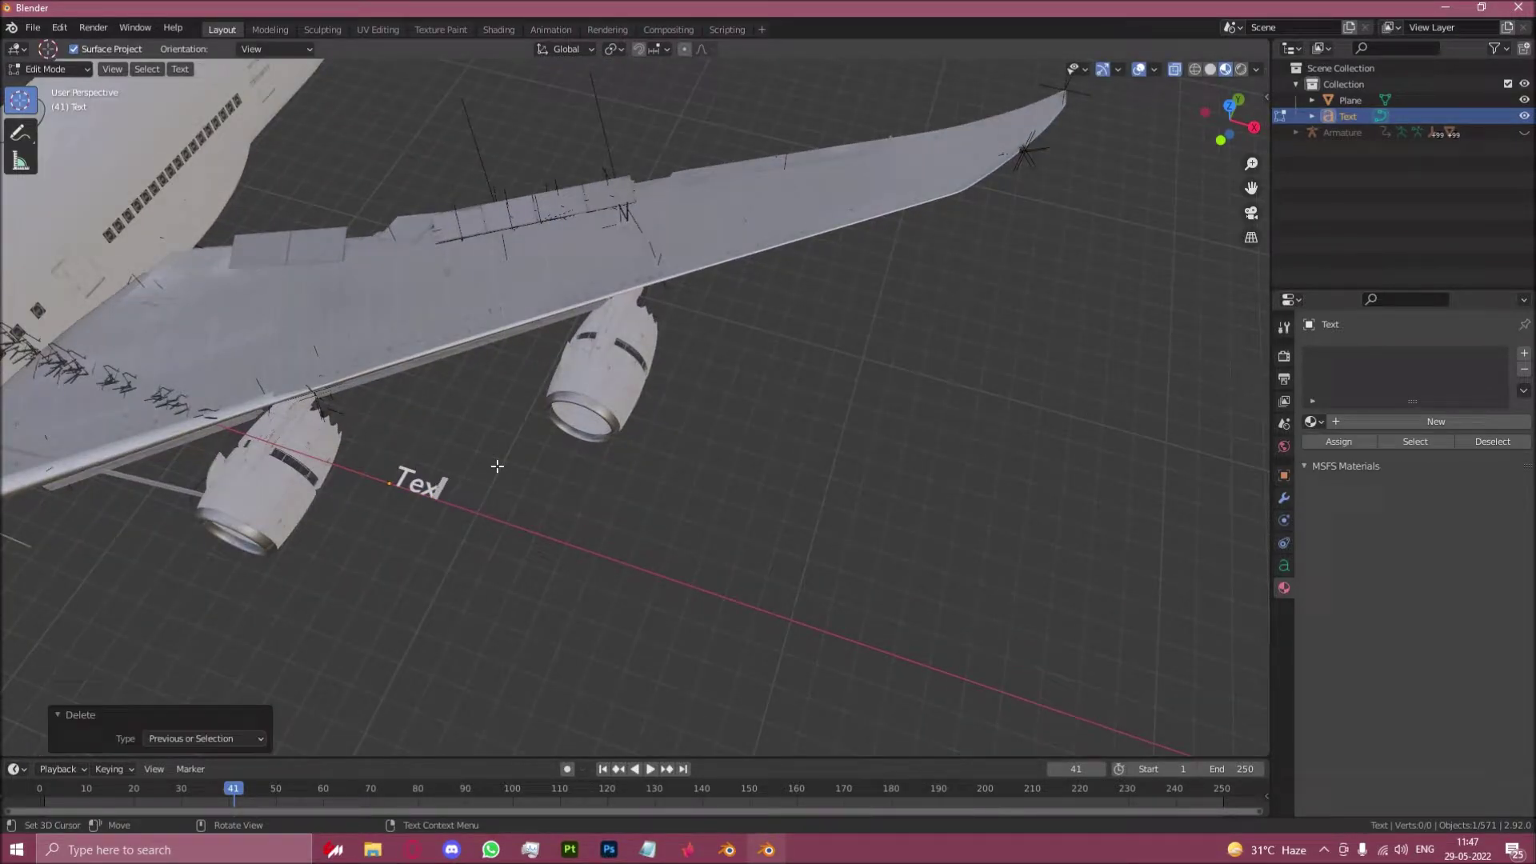
pyautogui.write('Adi')
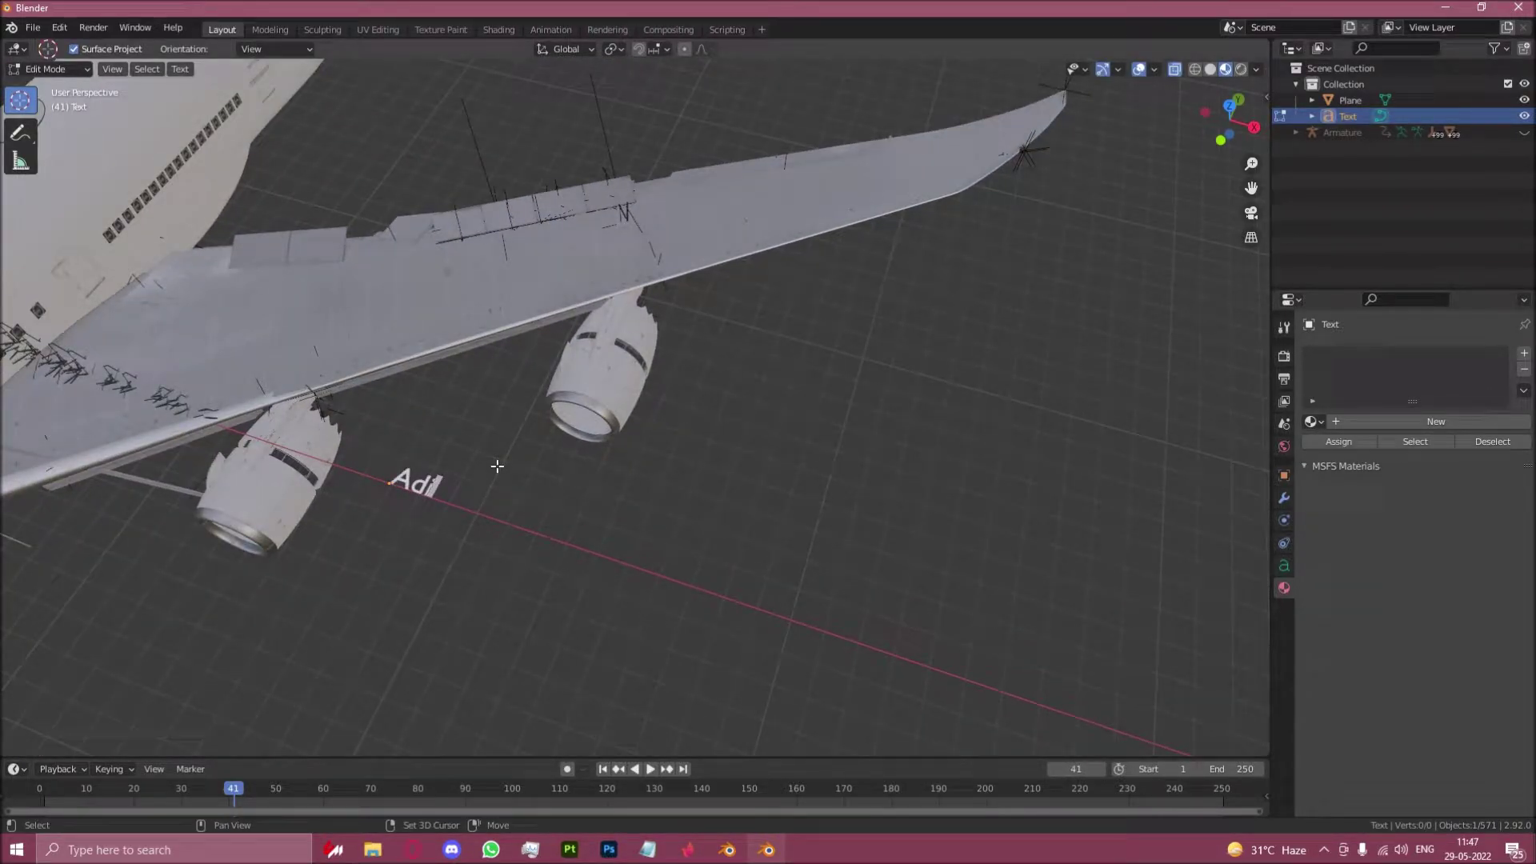
pyautogui.write('Template')
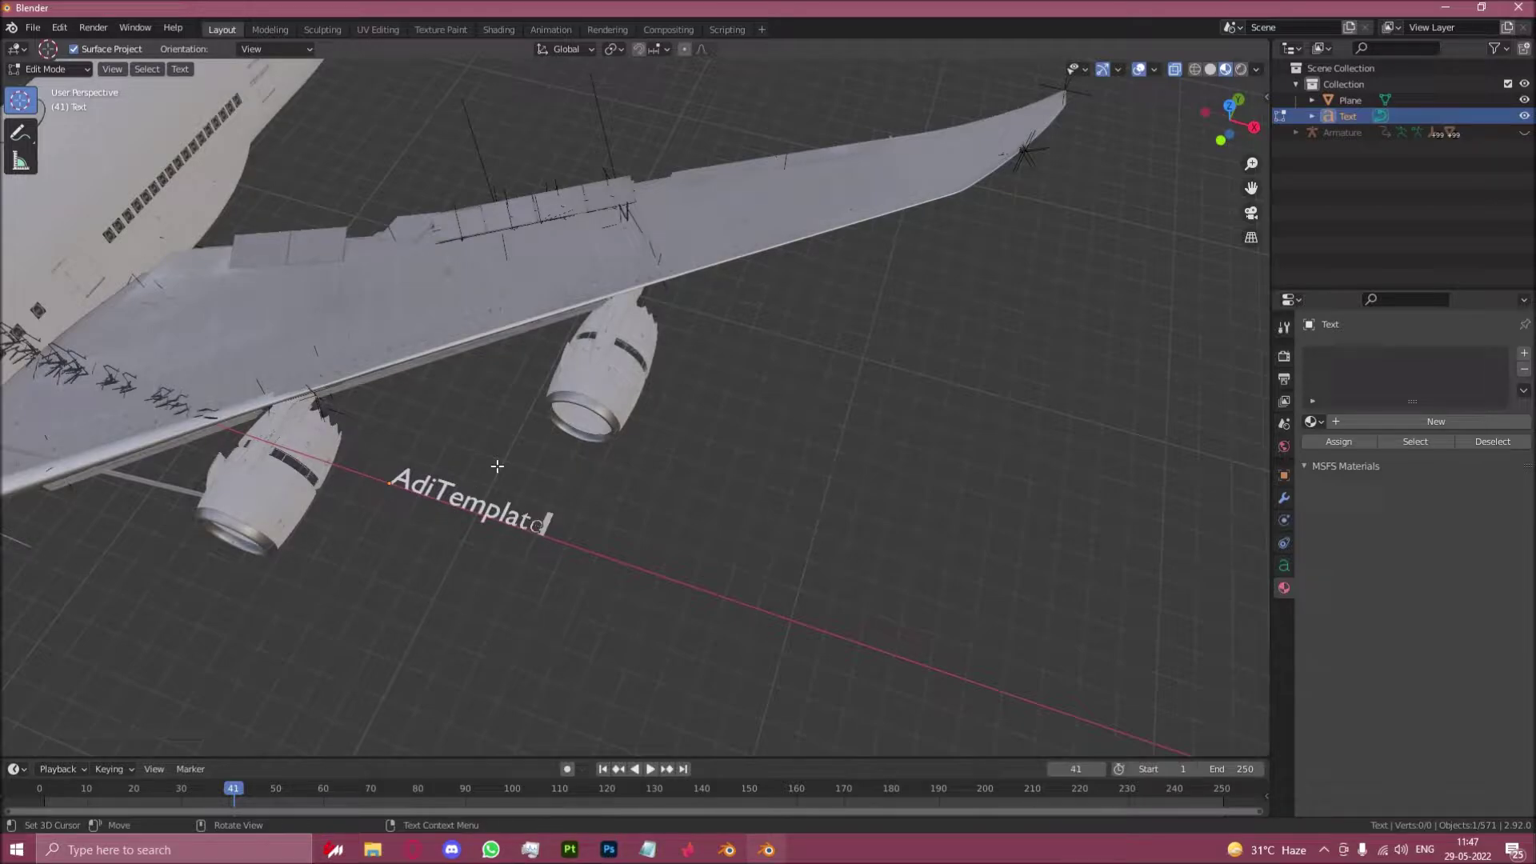
pyautogui.press('BackSpace')
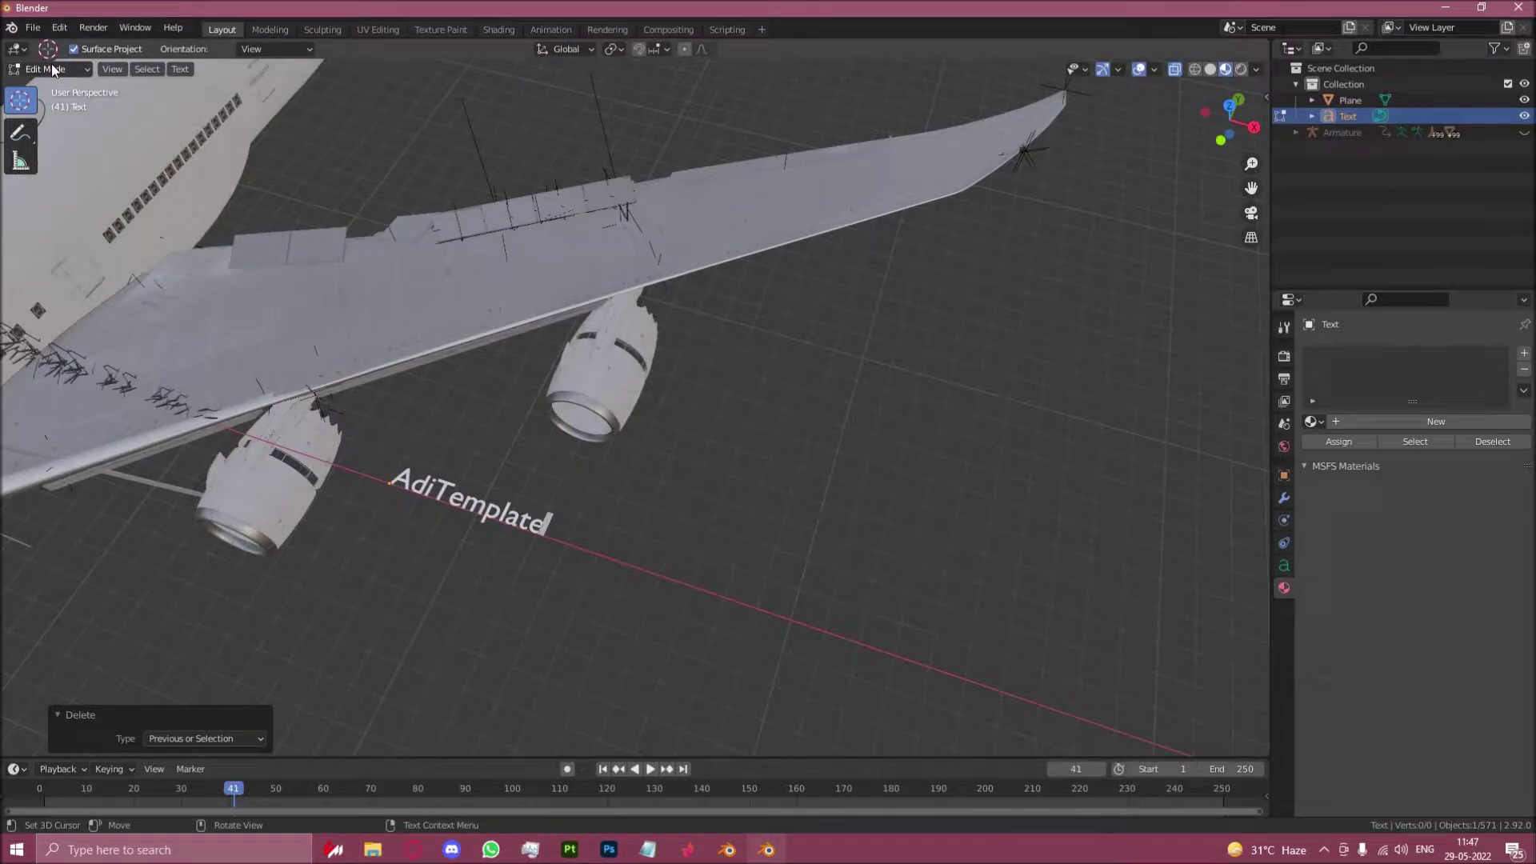
pyautogui.click(53, 71)
pyautogui.click(54, 87)
# Step: Assign the existing LIVERYDECALS material to the text object
pyautogui.scroll(4, 480, 579)
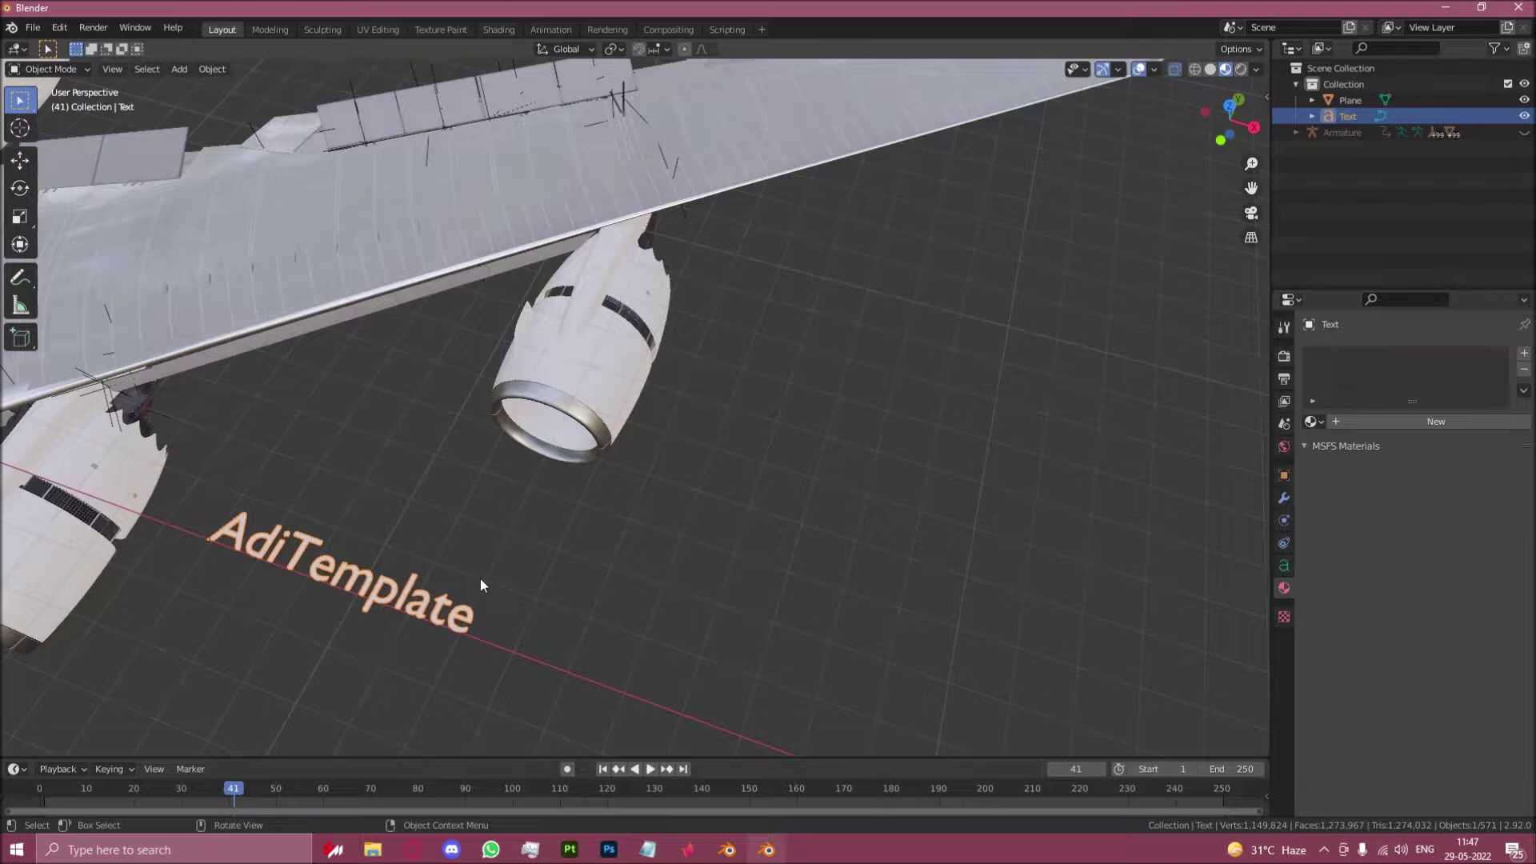
pyautogui.keyDown('shift'); pyautogui.moveTo(480, 578); pyautogui.dragTo(890, 481, button='middle'); pyautogui.keyUp('shift')
pyautogui.click(1311, 422)
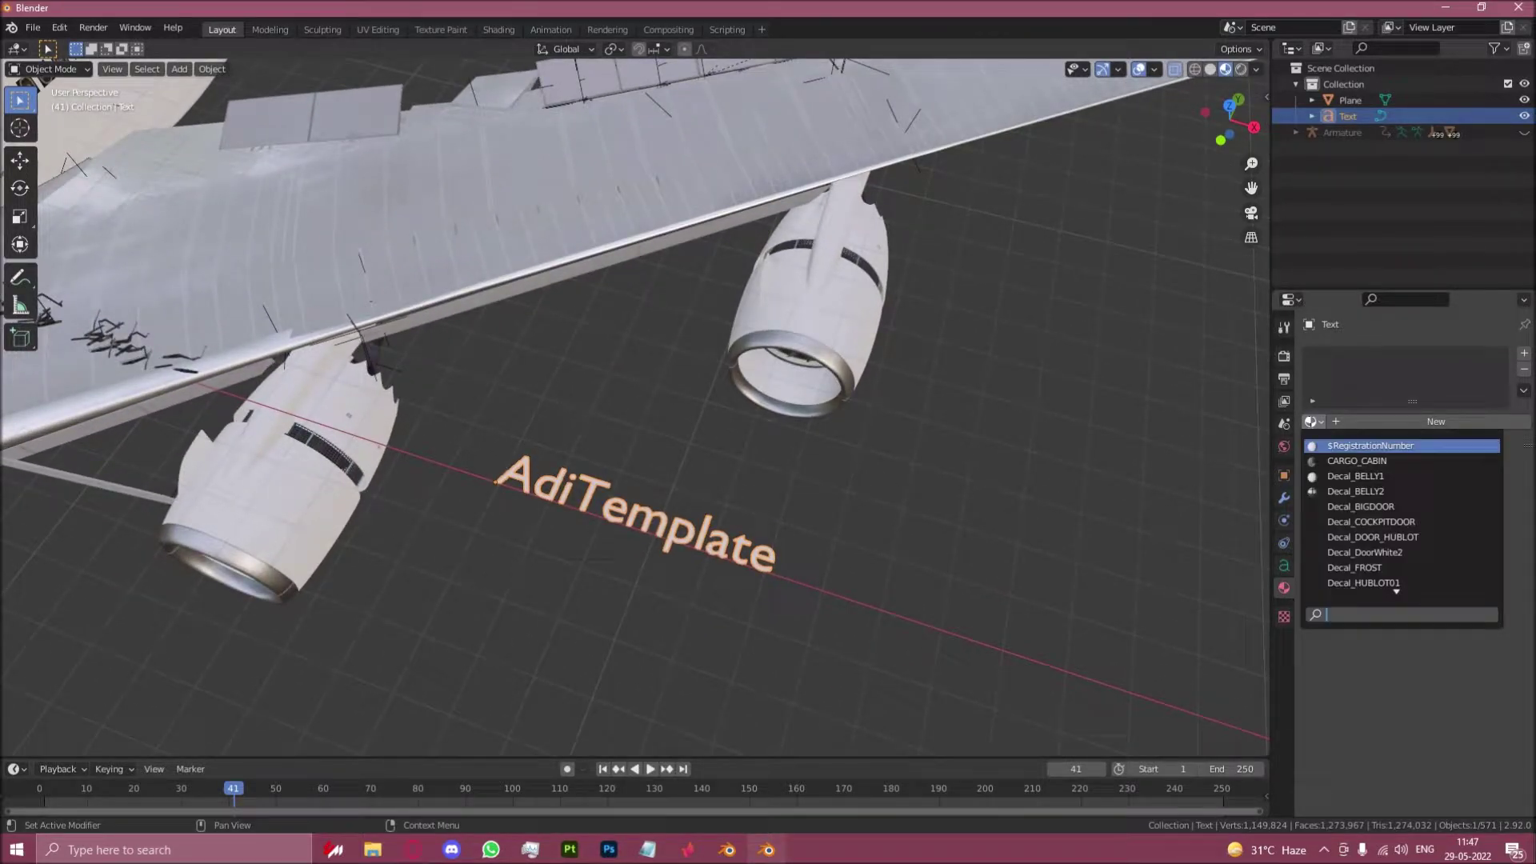
pyautogui.write('li')
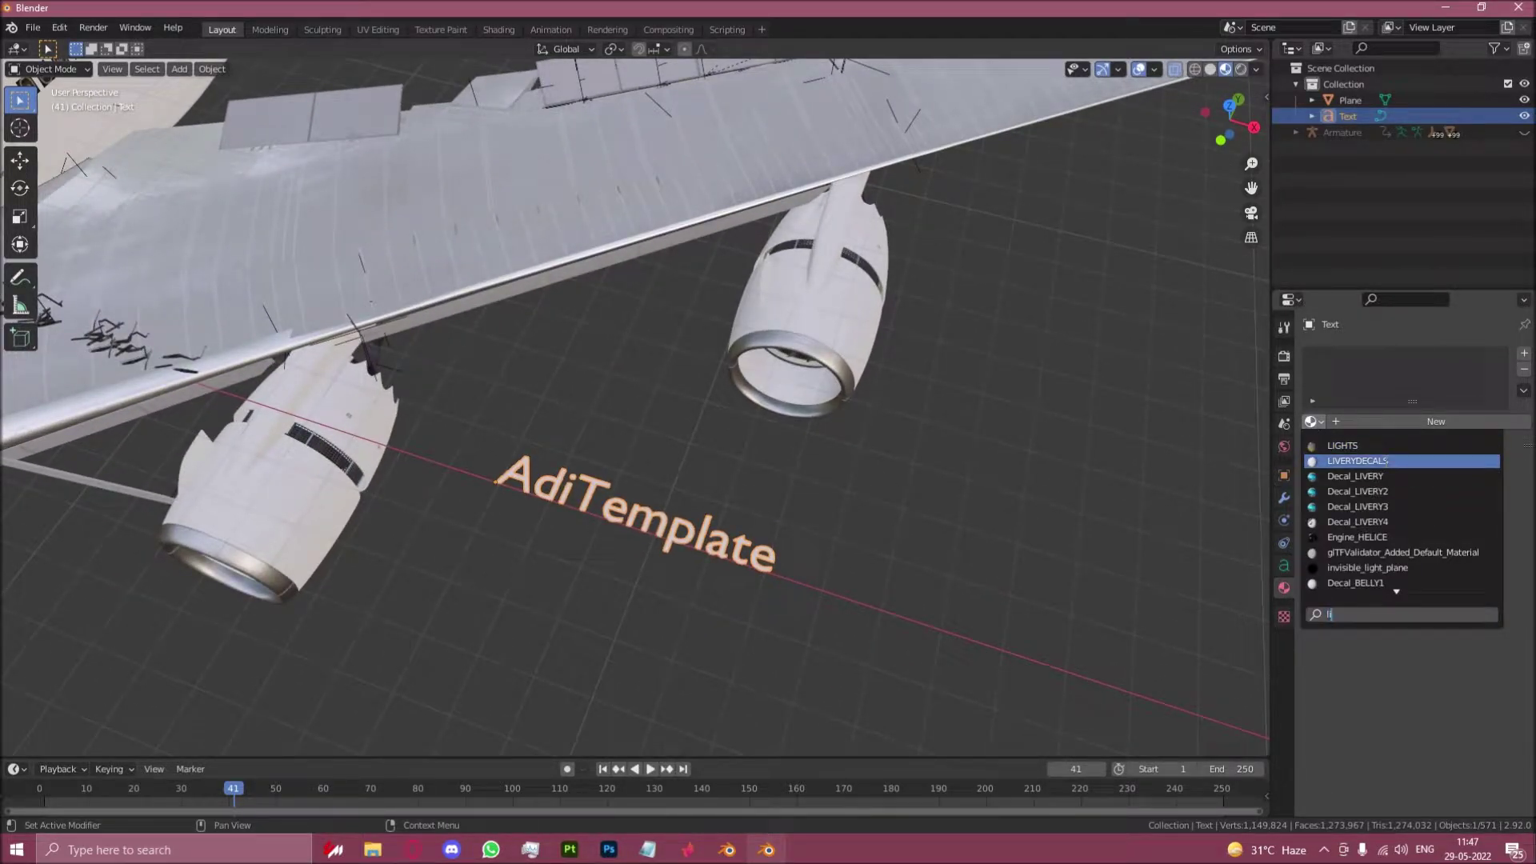
pyautogui.click(1385, 461)
# Step: Rotate the text about 90° around the global X axis so that it stands upright
pyautogui.moveTo(693, 537); pyautogui.dragTo(636, 528, button='middle')
pyautogui.keyDown('alt'); pyautogui.moveTo(898, 528); pyautogui.dragTo(877, 516, button='middle'); pyautogui.keyUp('alt')
pyautogui.press('r')
pyautogui.press('x')
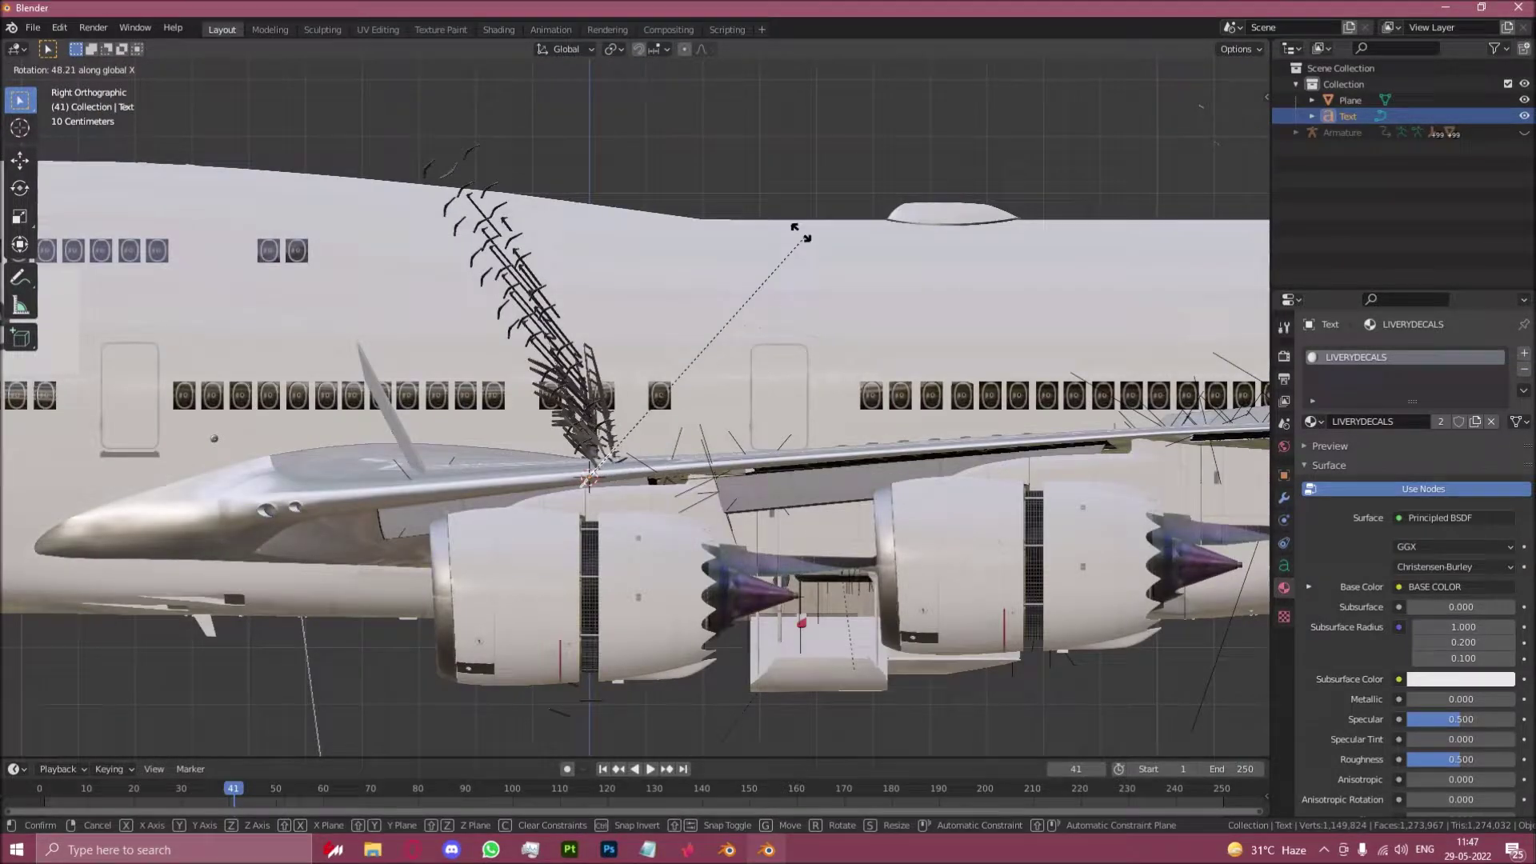
pyautogui.click(590, 152)
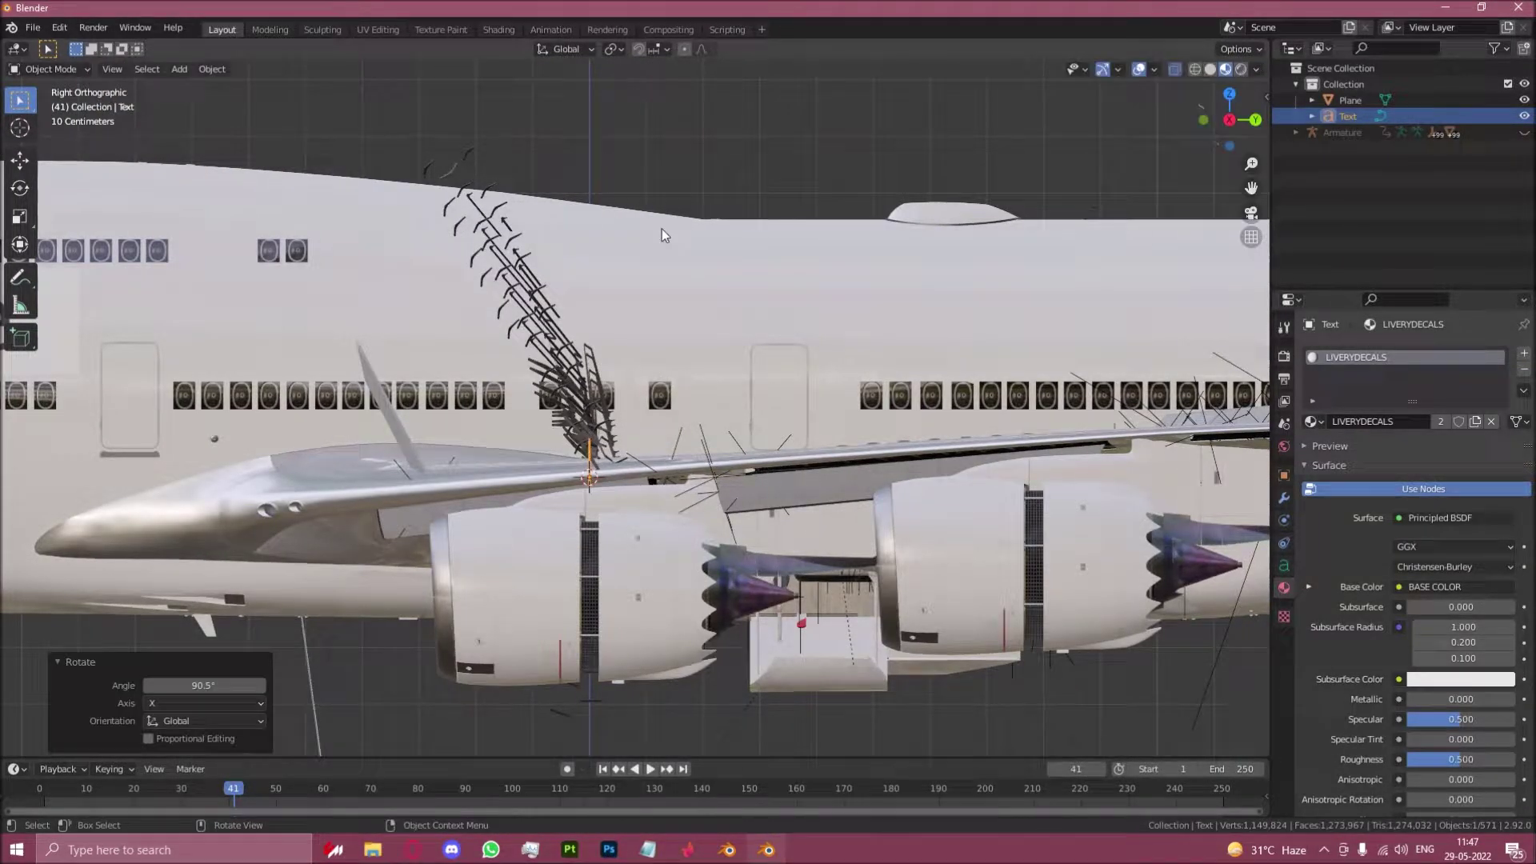
# Step: Rotate the text 90° around the global Z axis so that it faces the right side view
pyautogui.keyDown('alt'); pyautogui.moveTo(665, 233); pyautogui.dragTo(771, 541, button='middle'); pyautogui.keyUp('alt')
pyautogui.press('r')
pyautogui.press('z')
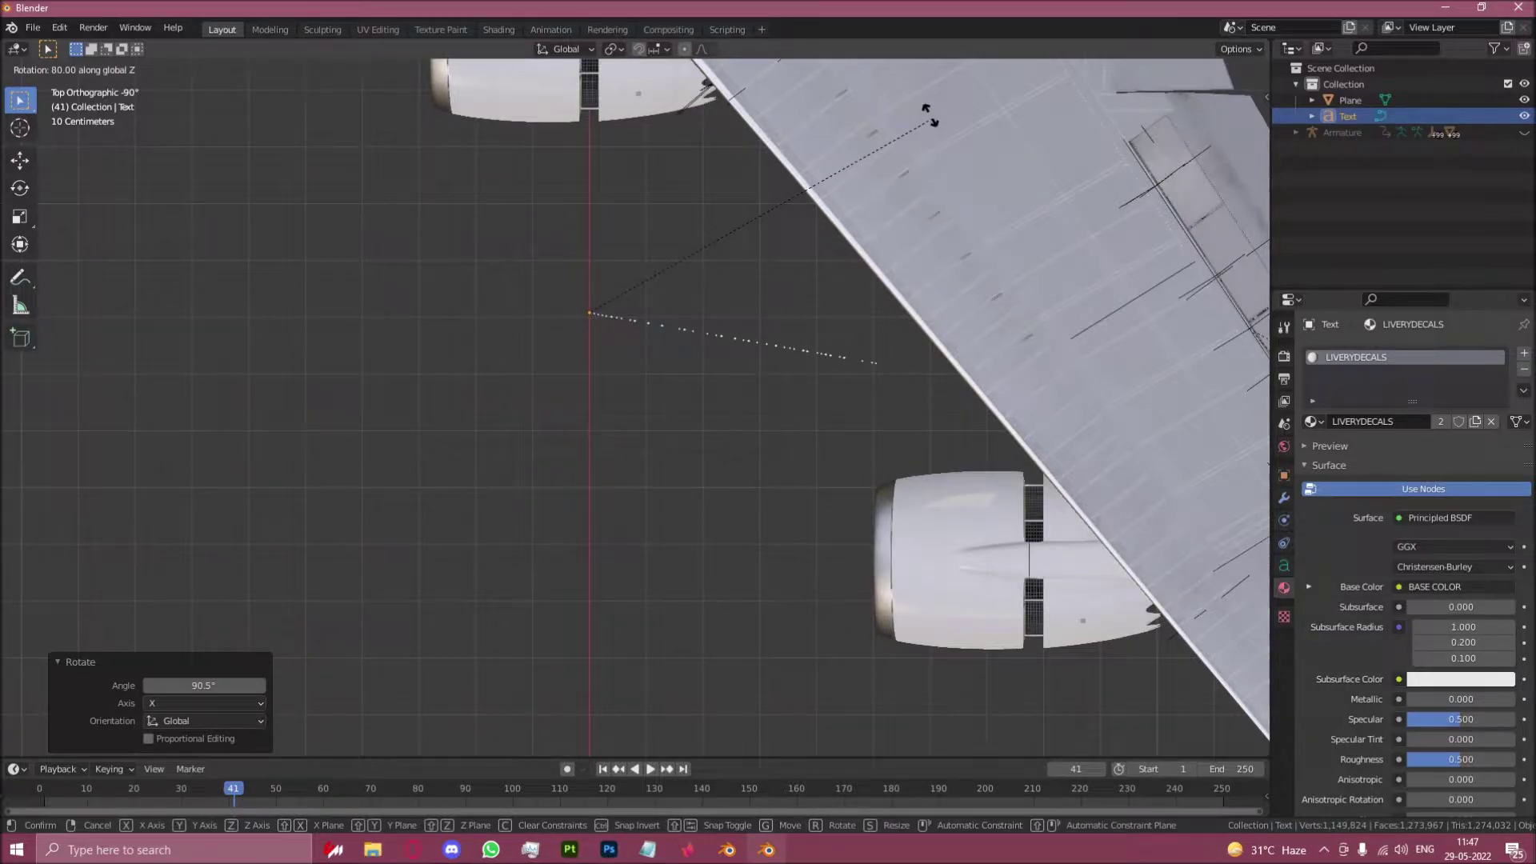
pyautogui.keyDown('ctrl'); pyautogui.click(872, 93); pyautogui.keyUp('ctrl')
pyautogui.keyDown('alt'); pyautogui.moveTo(899, 387); pyautogui.dragTo(837, 417, button='middle'); pyautogui.keyUp('alt')
pyautogui.press('KP_3')
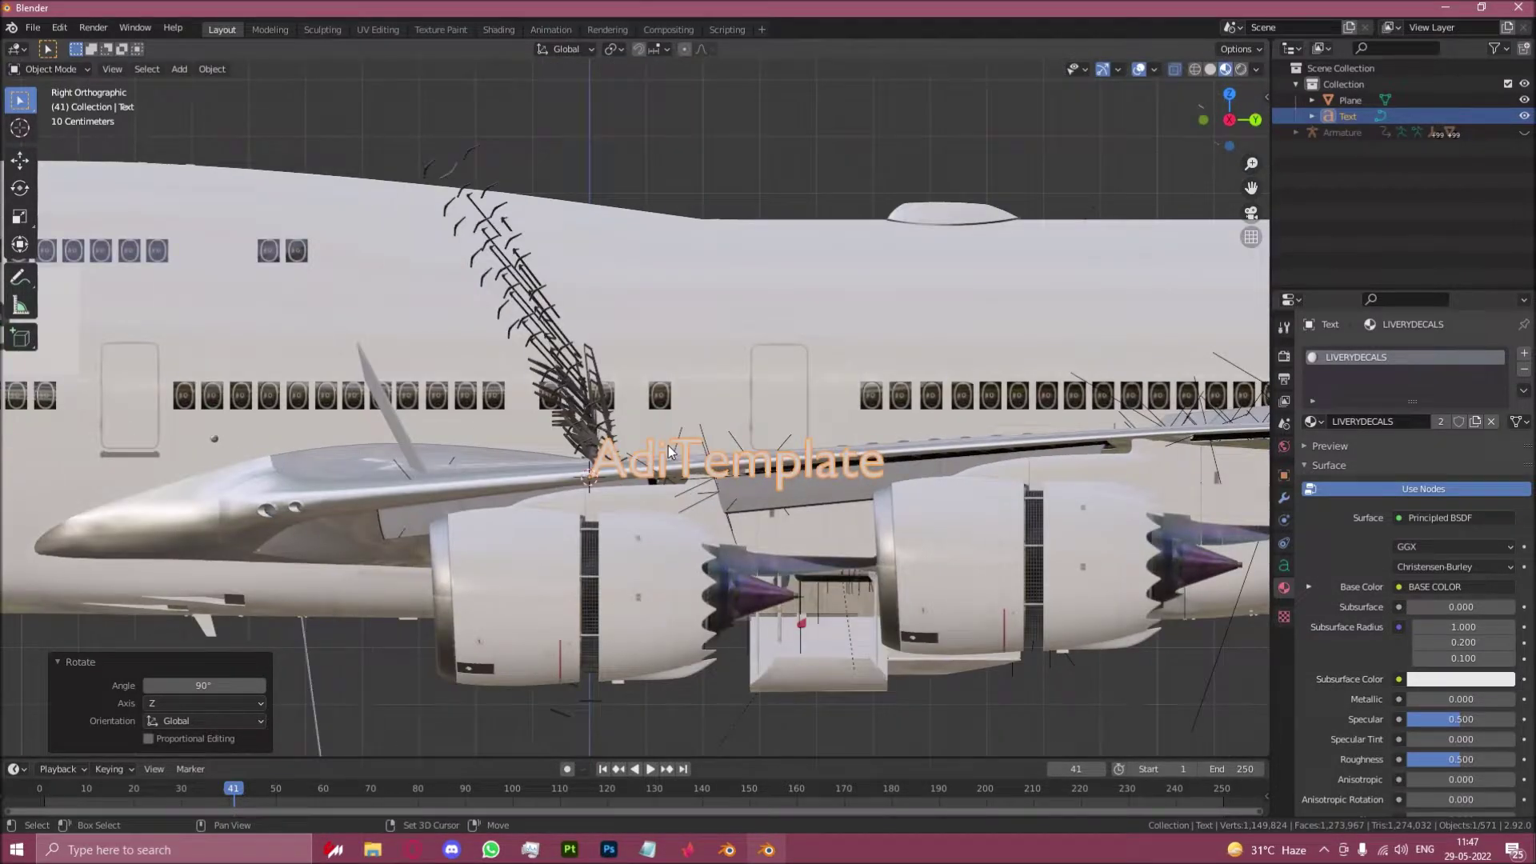
# Step: Raise the text about 2.6 m along Z and enlarge it by a factor of about 1.58
pyautogui.press('g')
pyautogui.press('z')
pyautogui.click(941, 374)
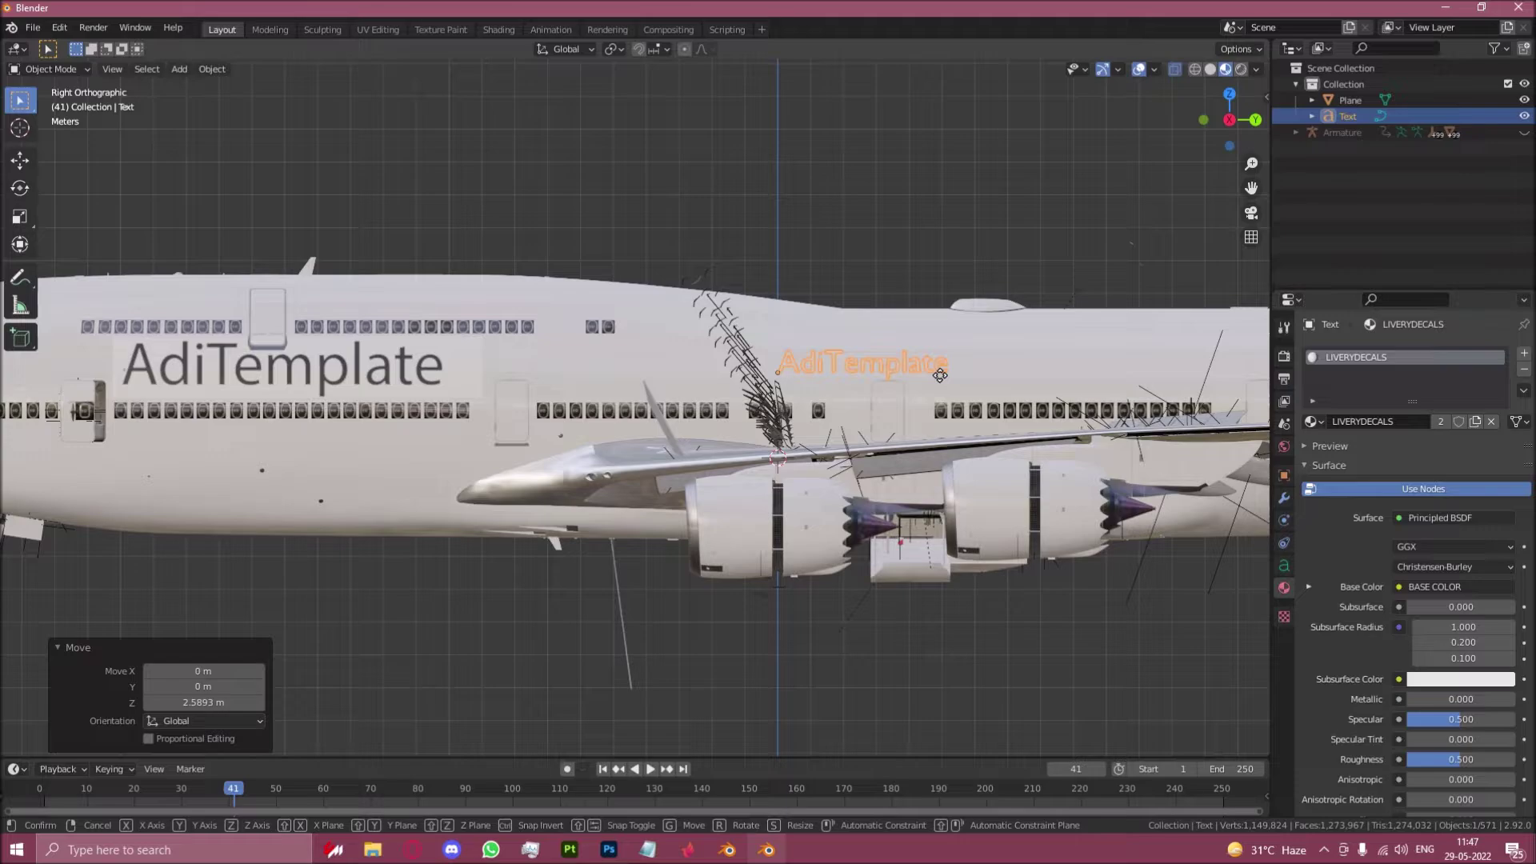
pyautogui.press('s')
pyautogui.click(922, 388)
# Step: Move the text forward along Y over the existing fuselage lettering and enlarge it by a factor of about 1.04
pyautogui.press('g')
pyautogui.press('y')
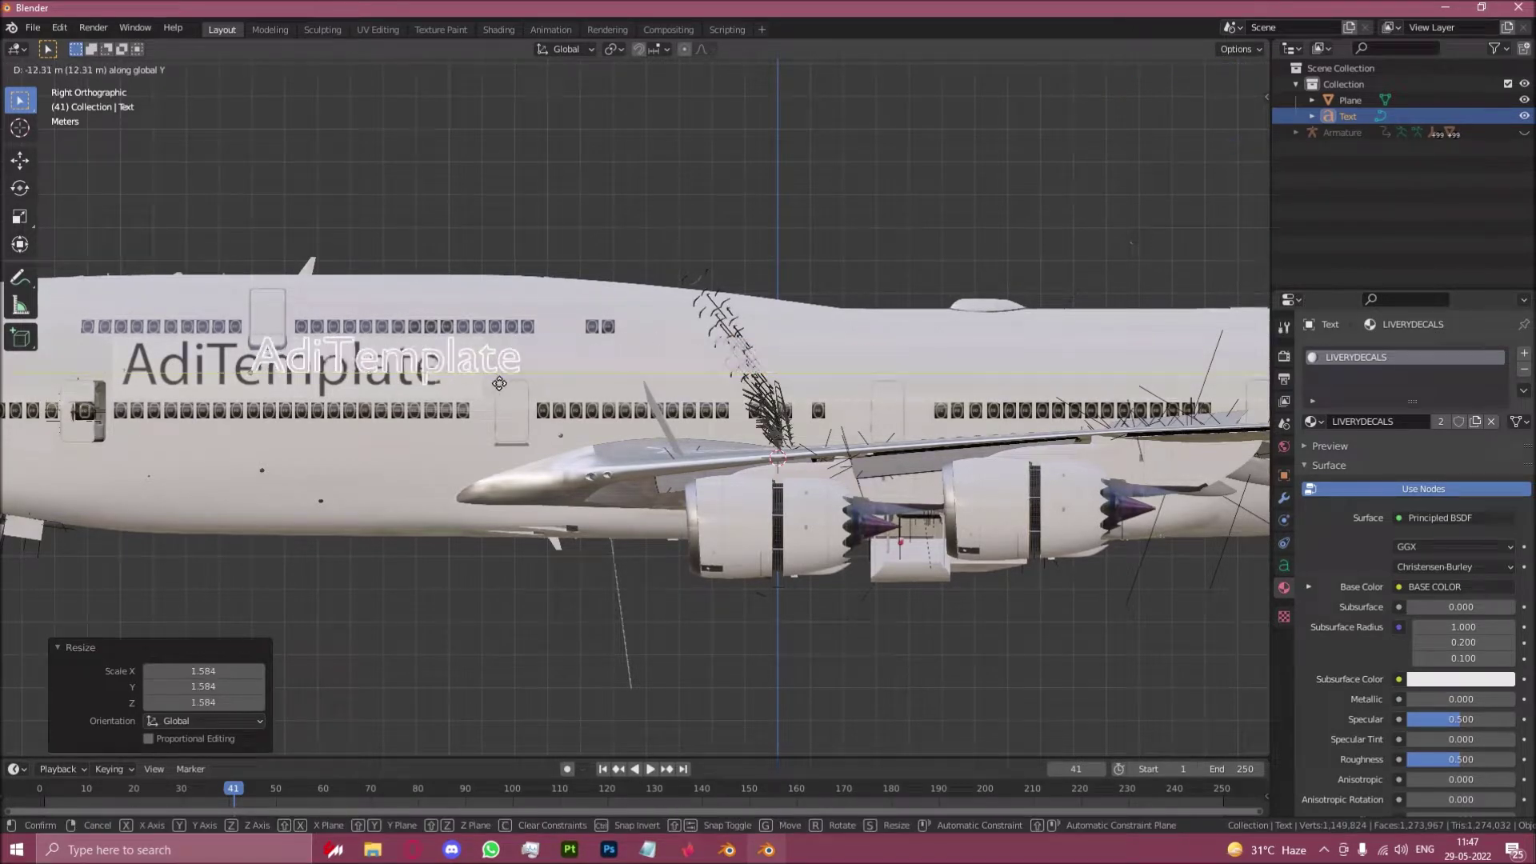
pyautogui.click(443, 389)
pyautogui.keyDown('shift'); pyautogui.moveTo(400, 389); pyautogui.dragTo(750, 453, button='middle'); pyautogui.keyUp('shift')
pyautogui.scroll(3, 745, 453)
pyautogui.press('s')
pyautogui.click(804, 453)
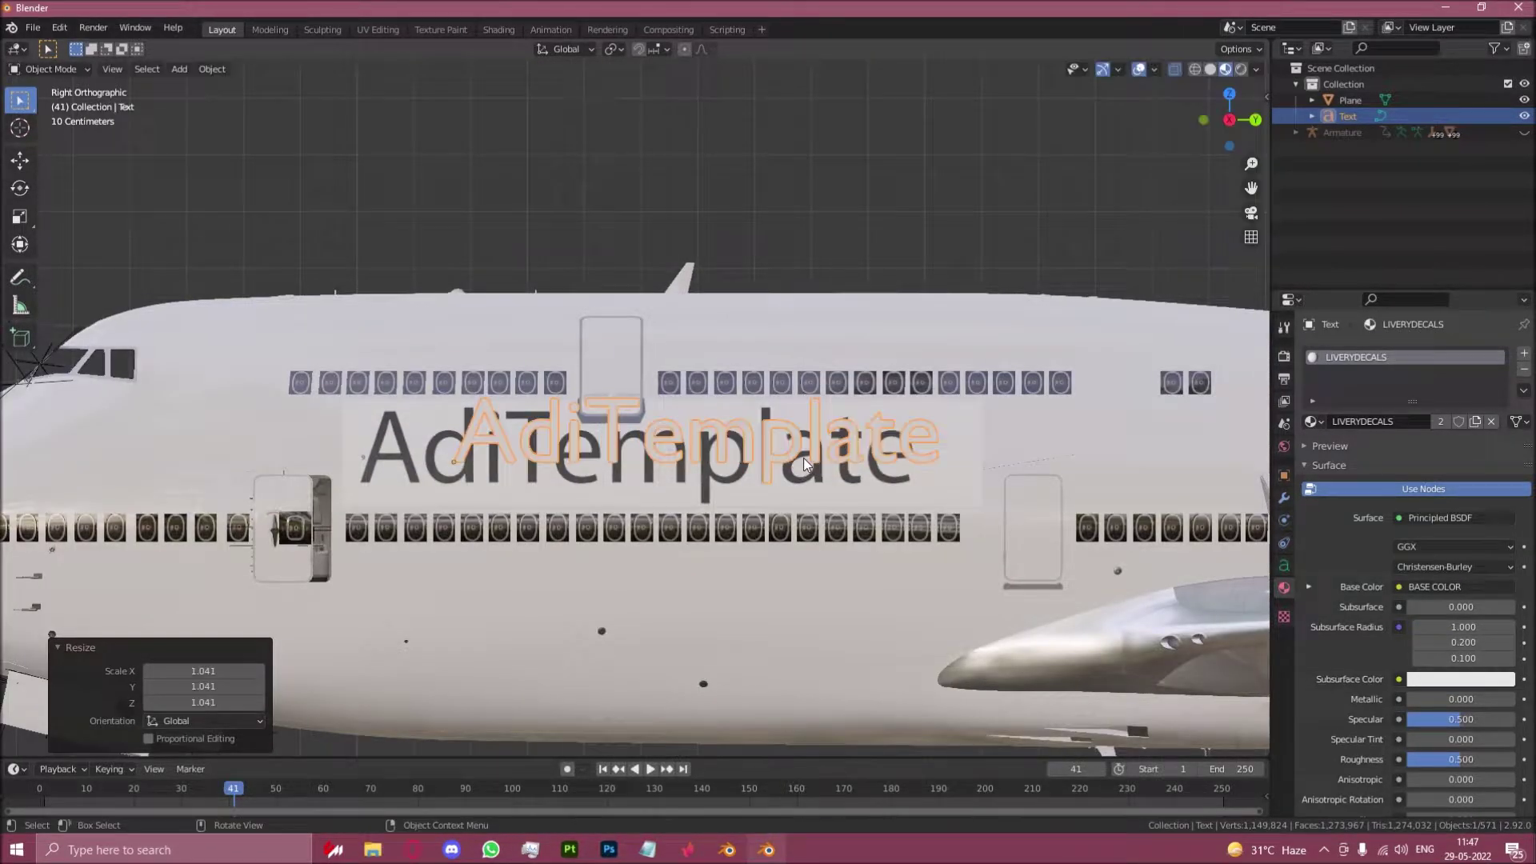
# Step: Shift the text a little further toward the nose along Y and scale it up by about 1.05
pyautogui.press('g')
pyautogui.press('y')
pyautogui.click(756, 455)
pyautogui.press('s')
pyautogui.click(933, 456)
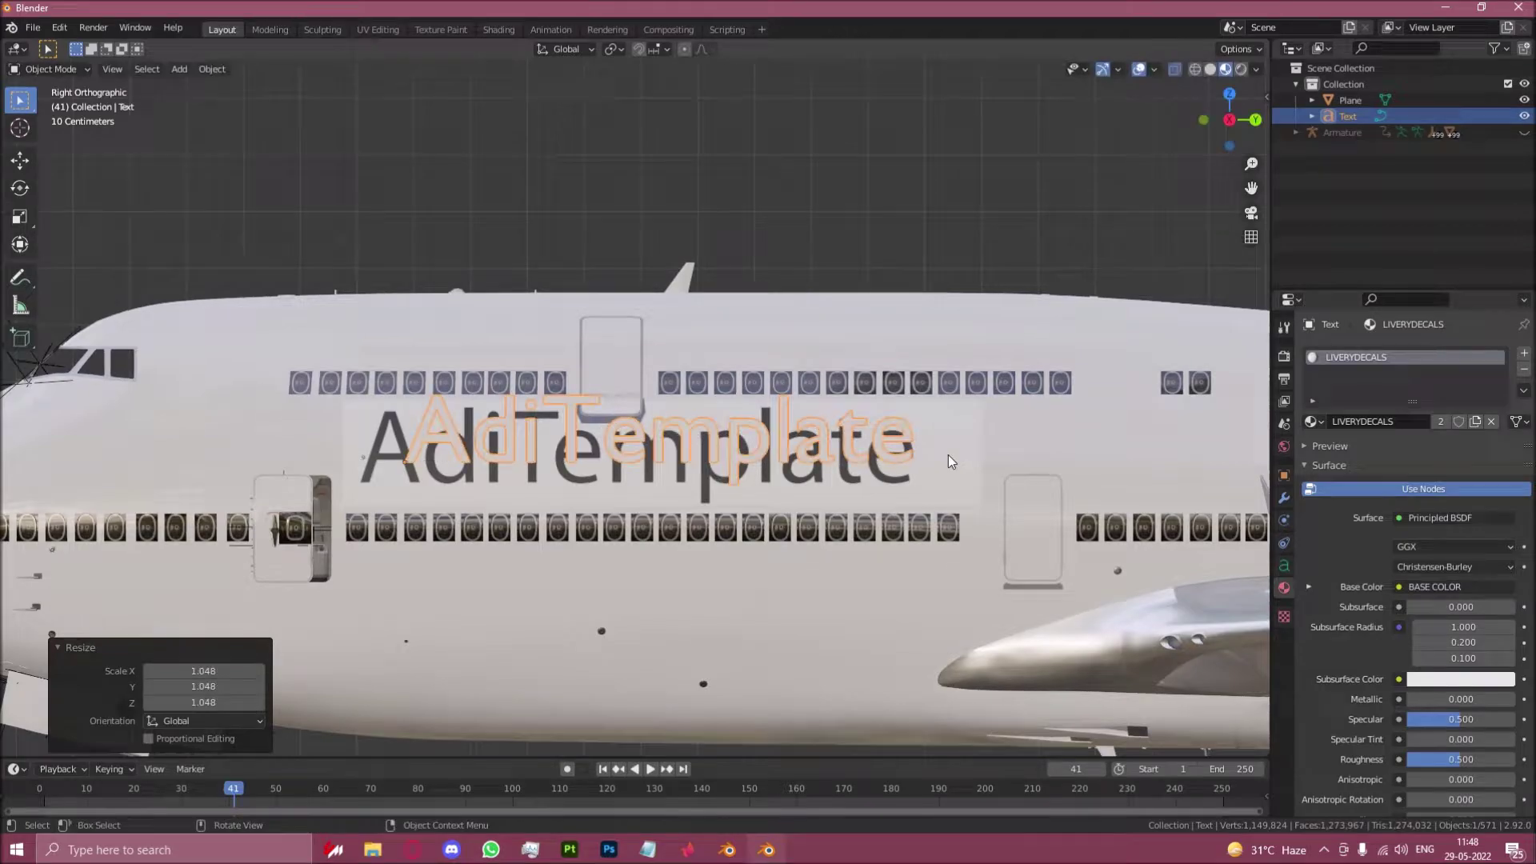
# Step: Nudge the text forward along Y again and enlarge it by a factor of about 1.11 to approach the lettering's width
pyautogui.press('g')
pyautogui.press('x')
pyautogui.press('y')
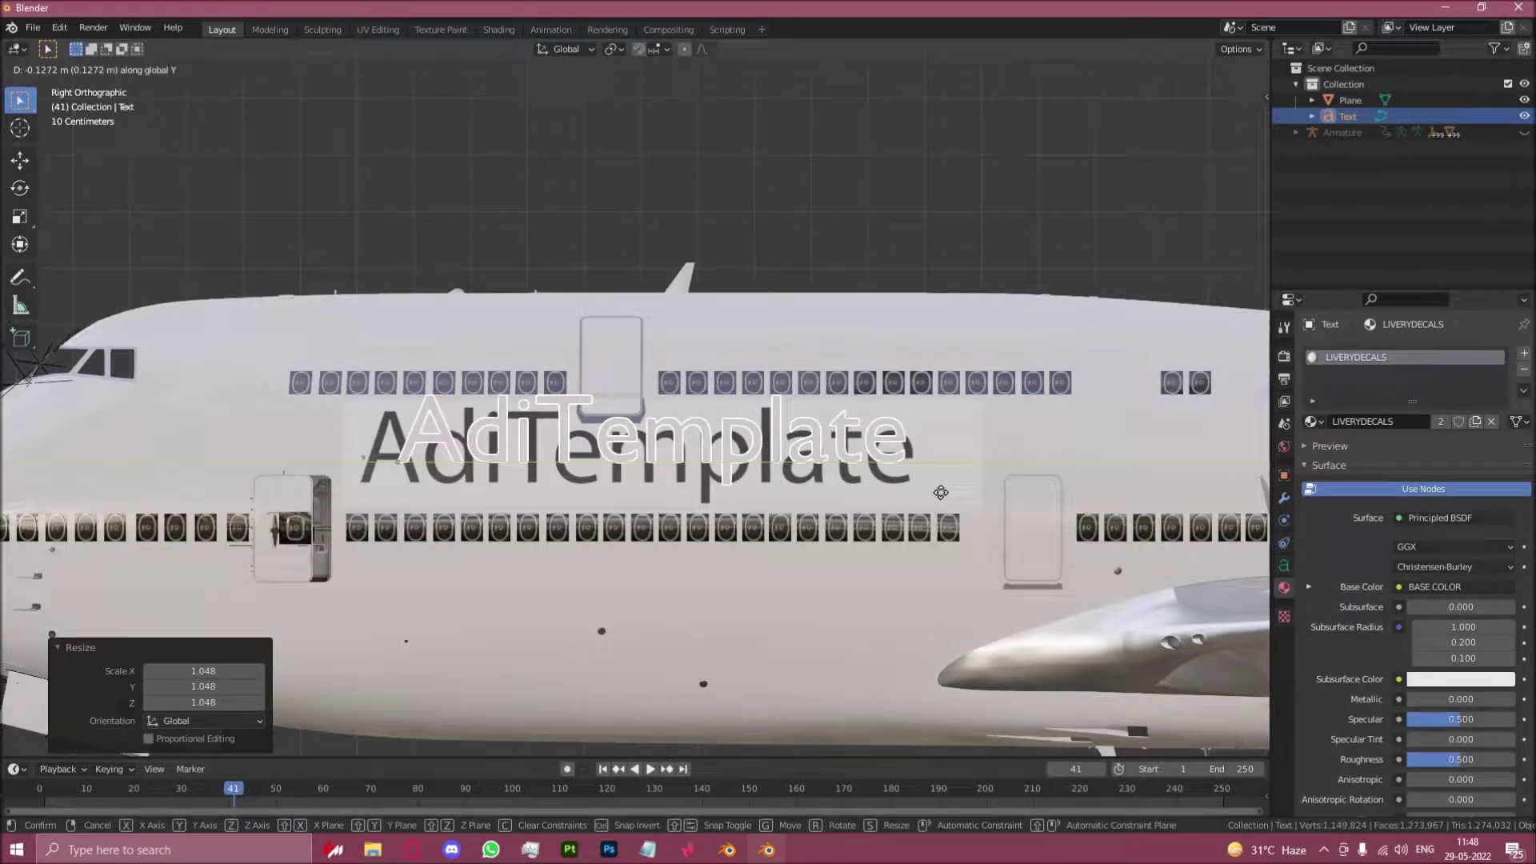
pyautogui.click(920, 495)
pyautogui.press('s')
pyautogui.click(977, 504)
# Step: Fit the text to the lettering's width by shifting it along Y and scaling it by about 0.97
pyautogui.press('g')
pyautogui.press('s')
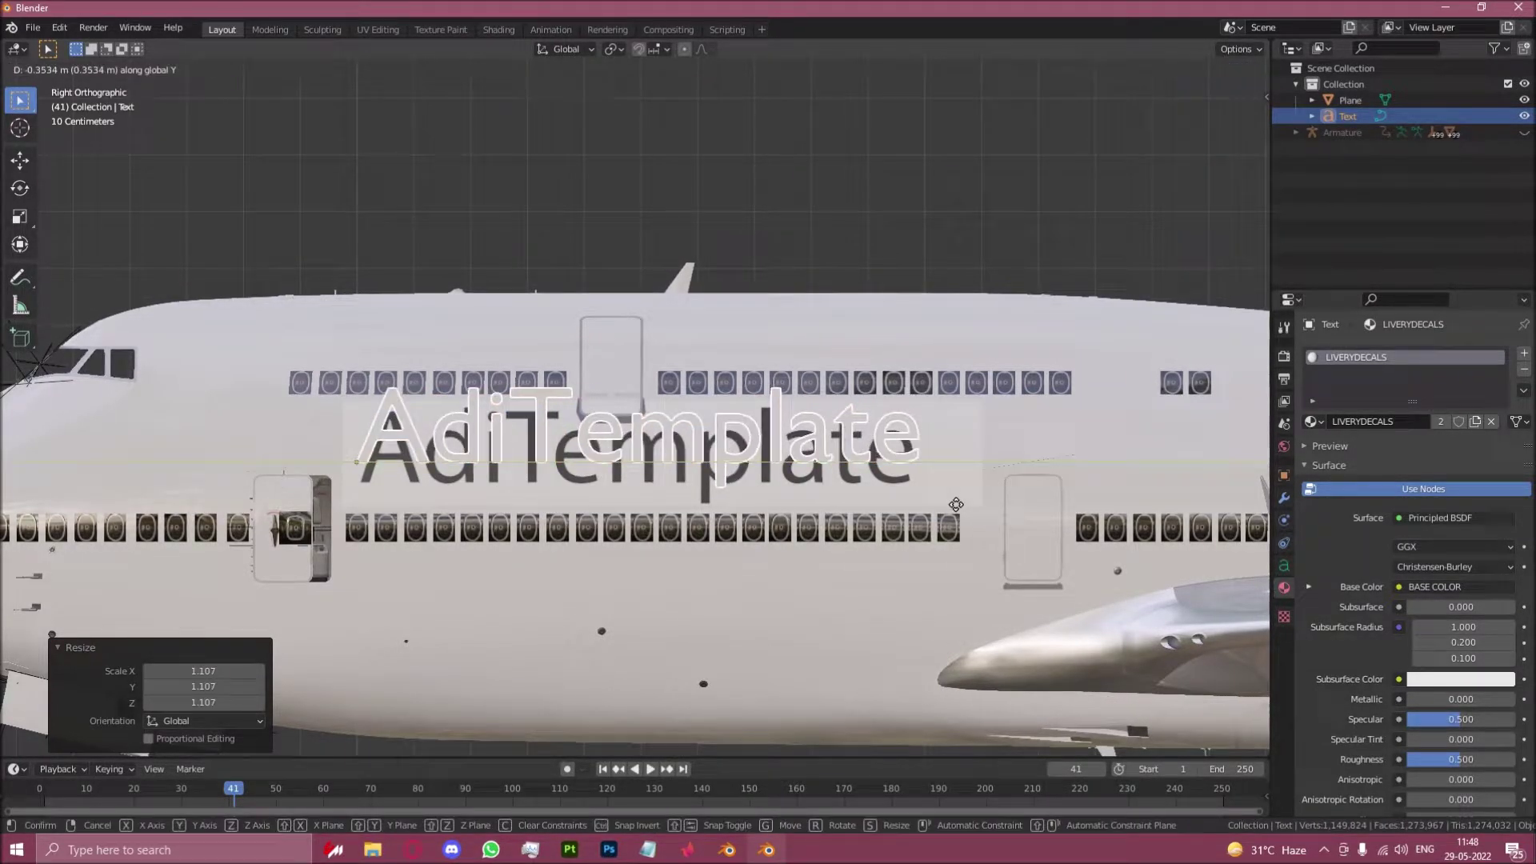
pyautogui.click(967, 492)
pyautogui.press('y')
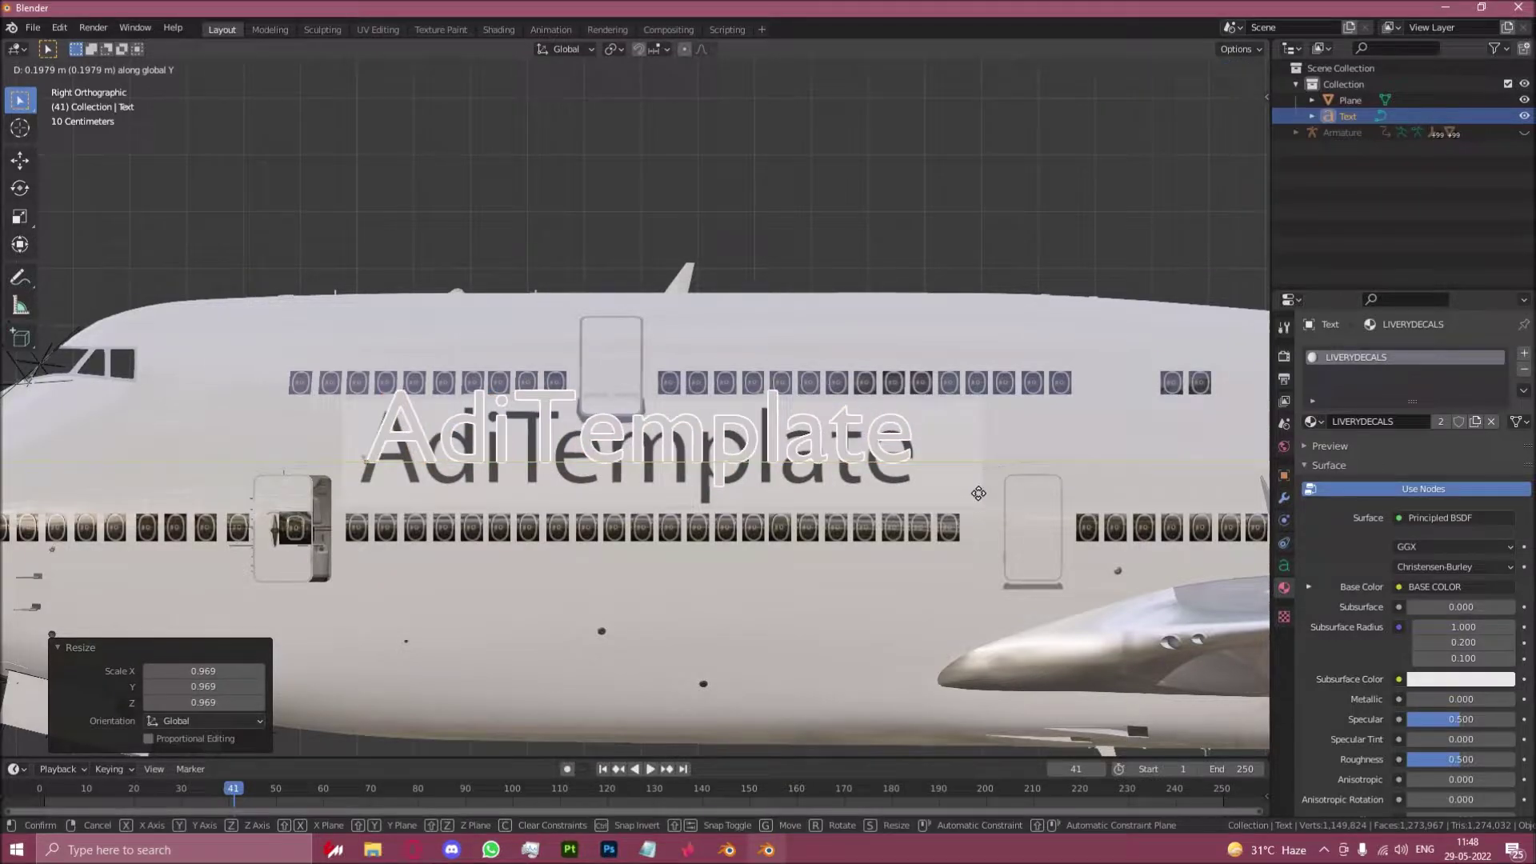
pyautogui.click(980, 498)
# Step: Lower the text about 0.3 m along Z to line up with the fuselage lettering
pyautogui.press('g')
pyautogui.press('z')
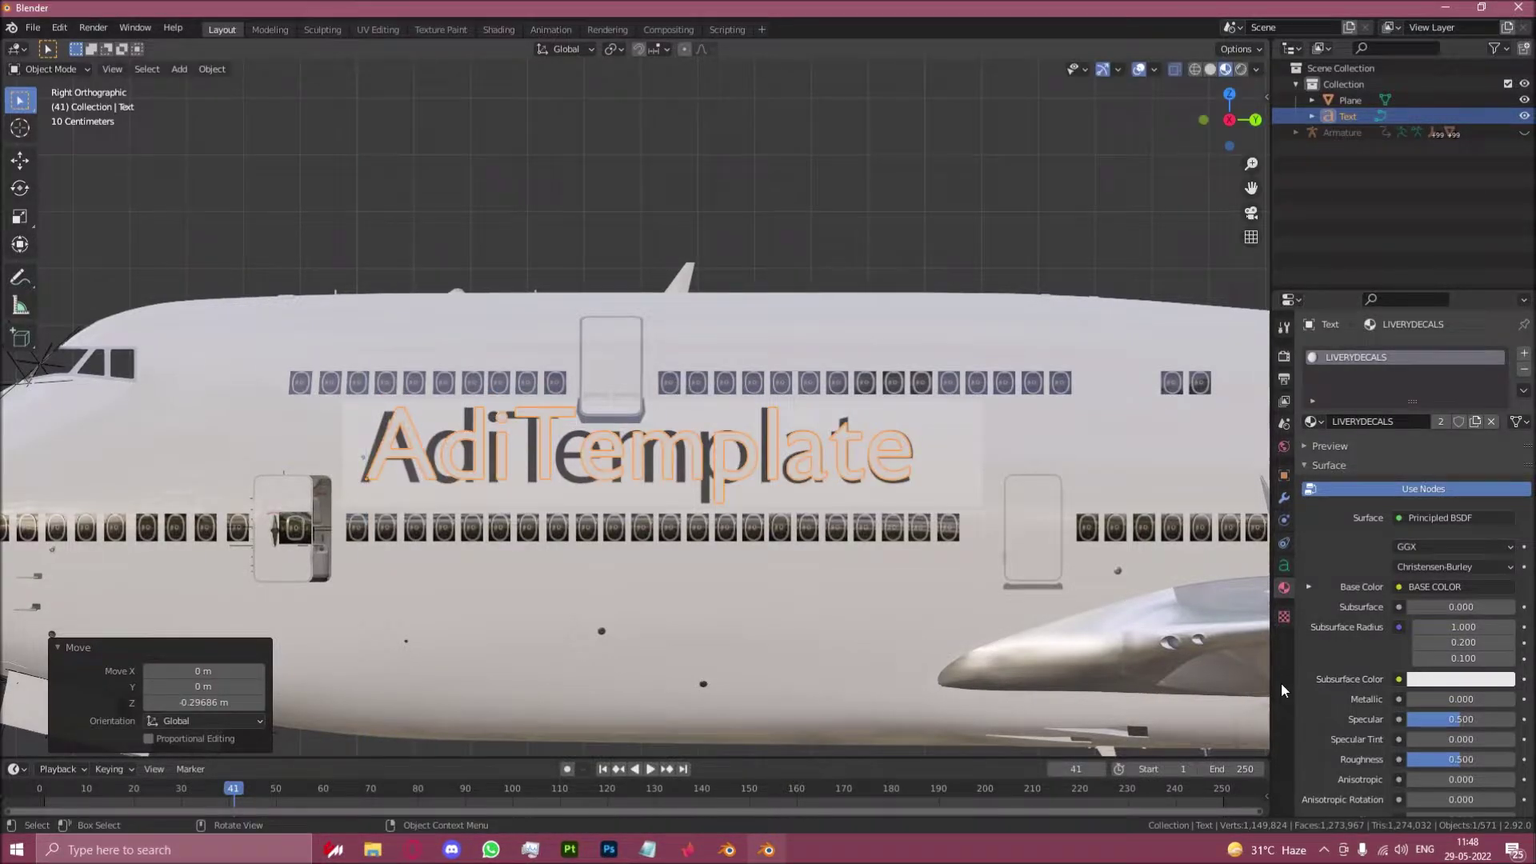
pyautogui.click(982, 506)
pyautogui.click(1284, 566)
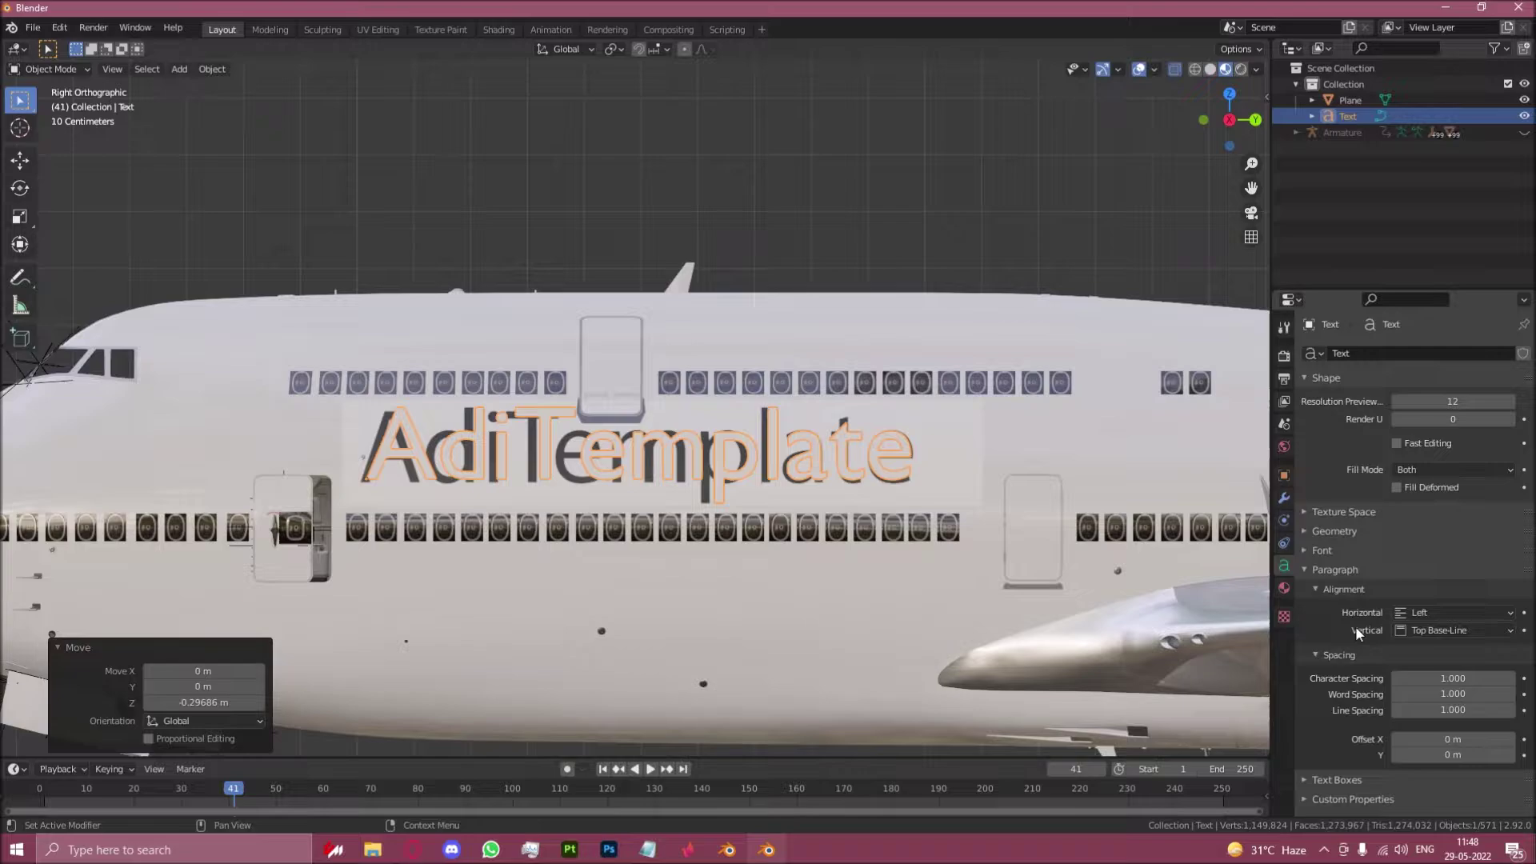
pyautogui.click(1323, 551)
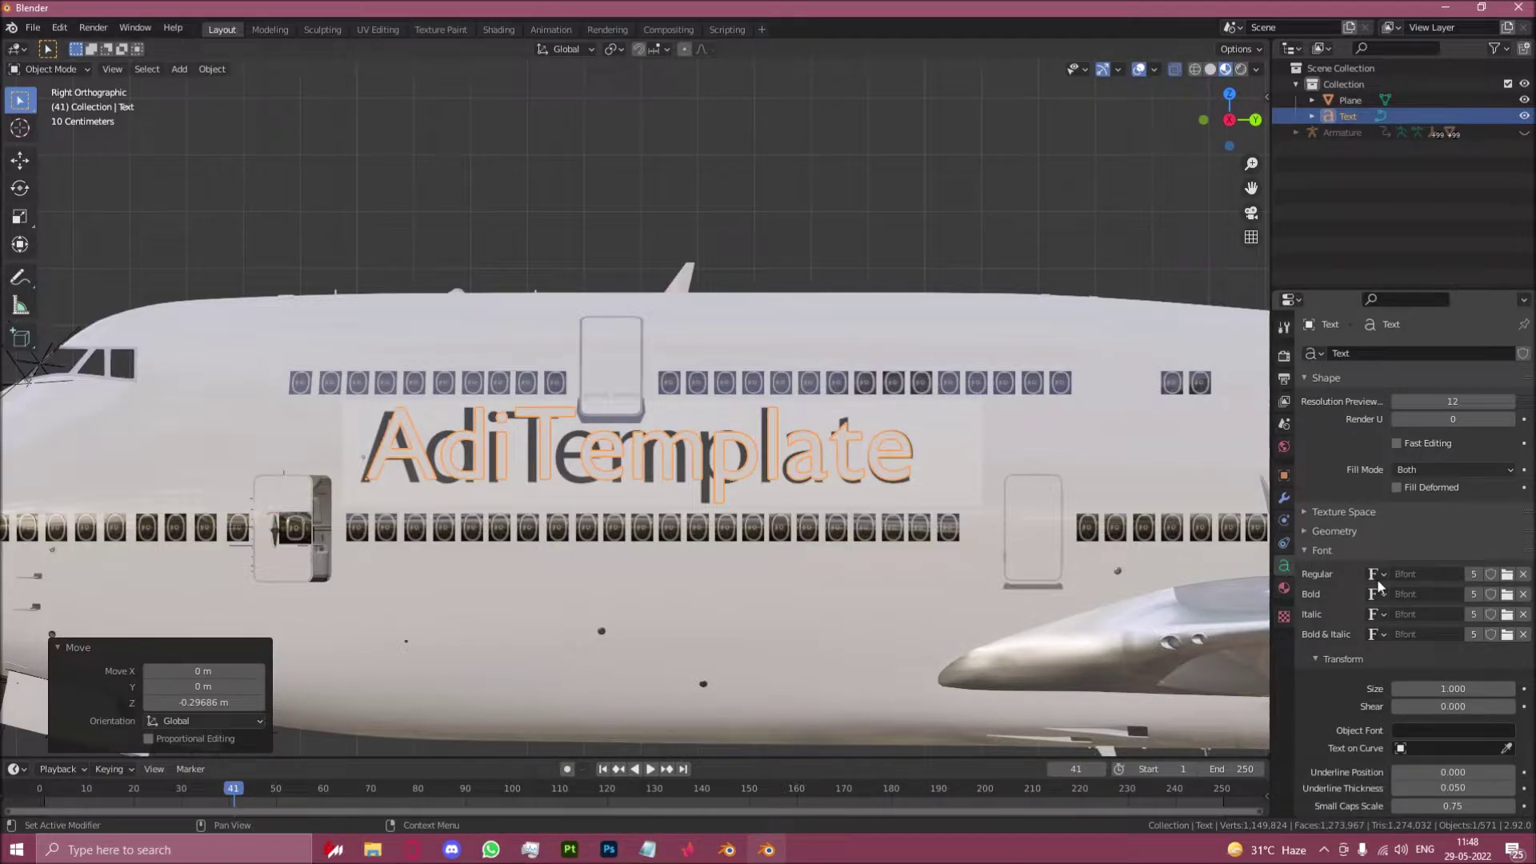
pyautogui.click(1507, 574)
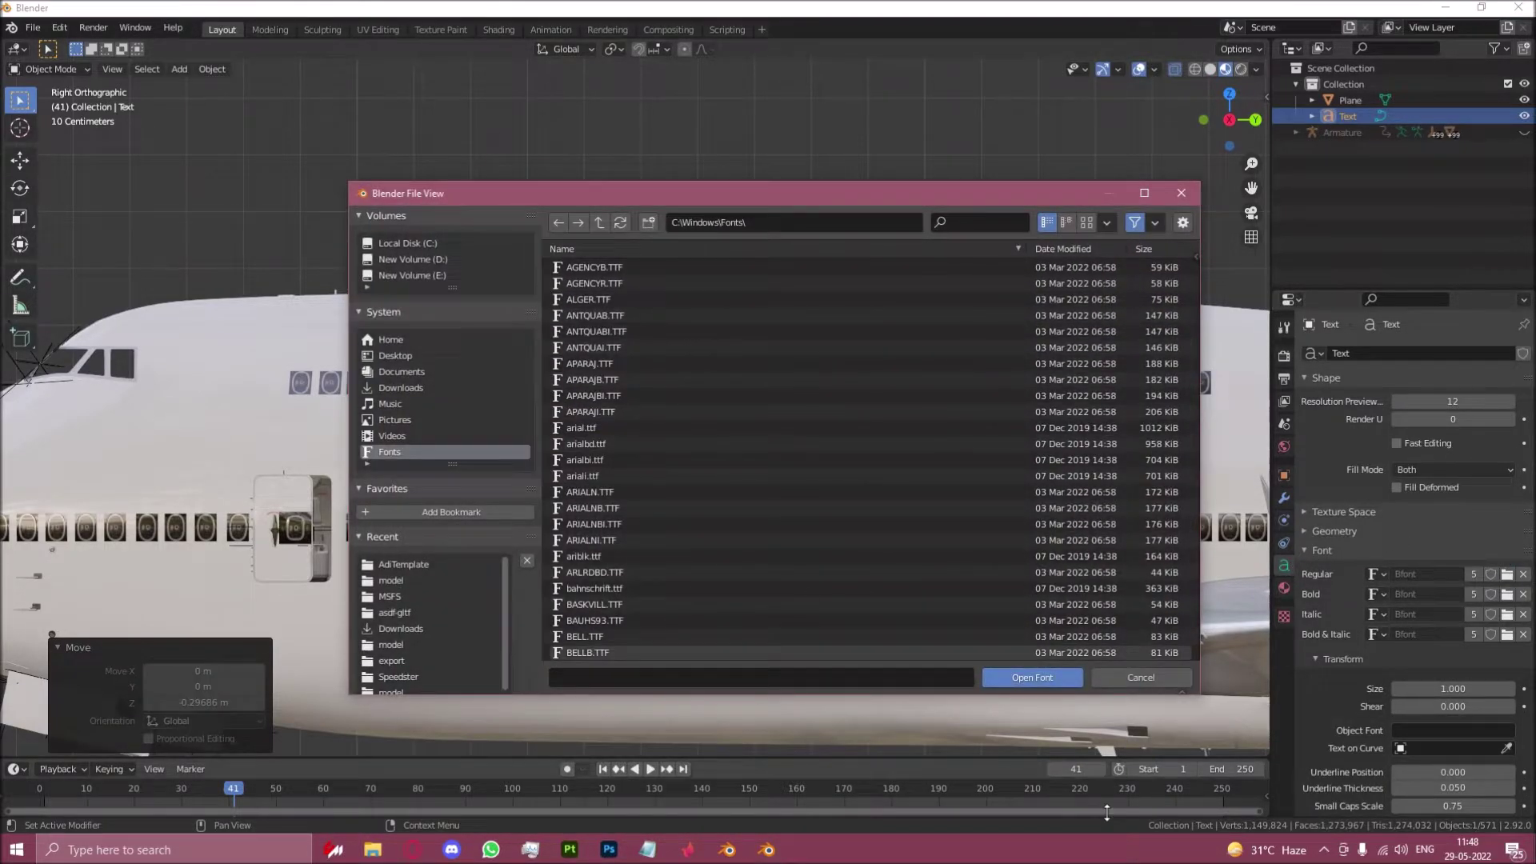
pyautogui.scroll(-4, 554, 392)
pyautogui.click(1173, 678)
# Step: Scale the text by about 0.98 and move it about 12.75 m along Y toward the tail
pyautogui.press('s')
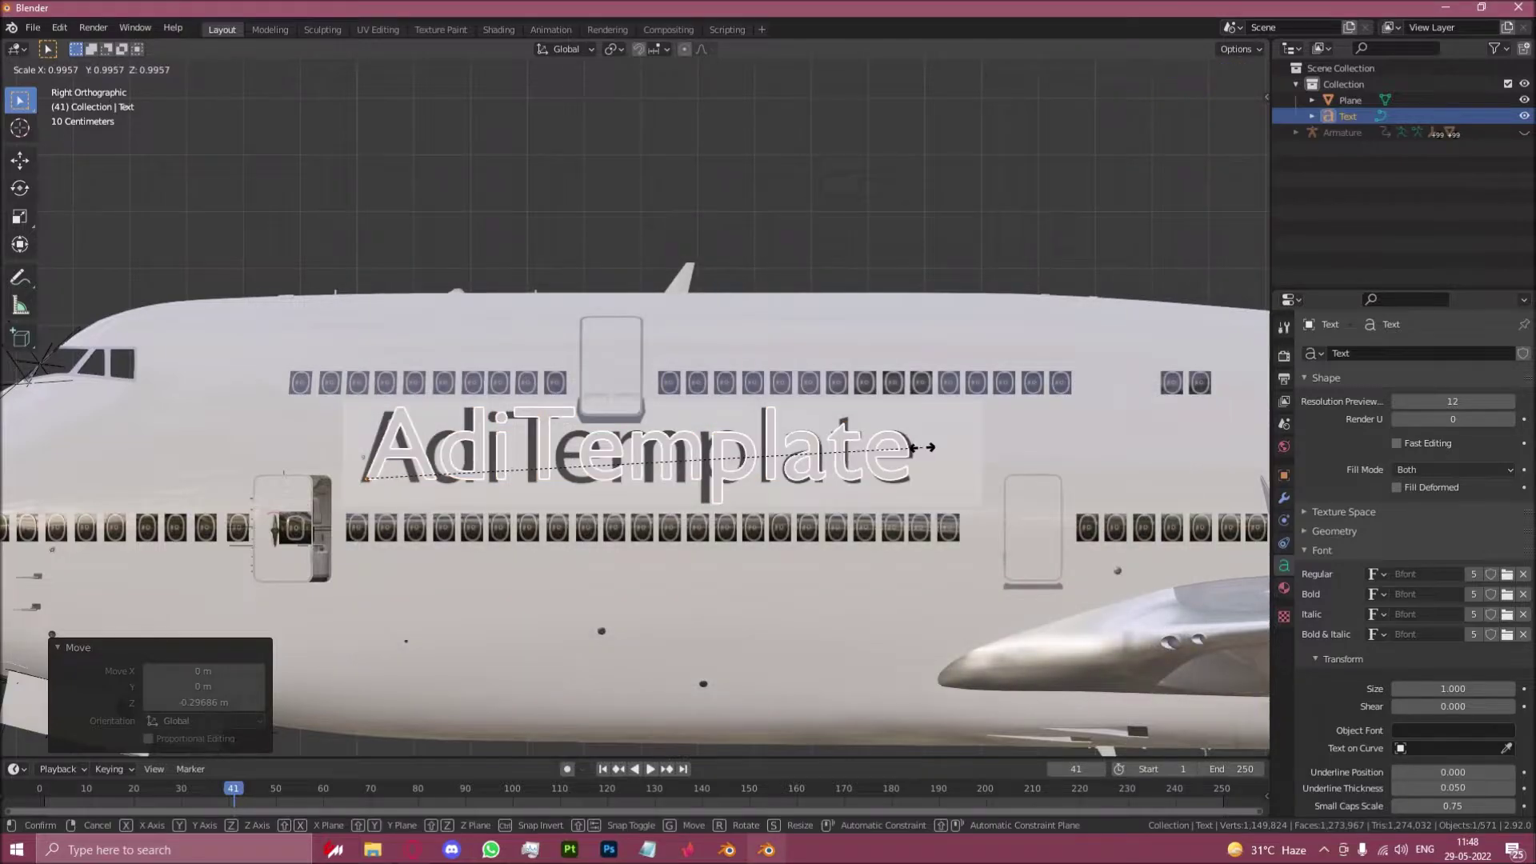
pyautogui.click(916, 454)
pyautogui.hotkey('shift', 'd')
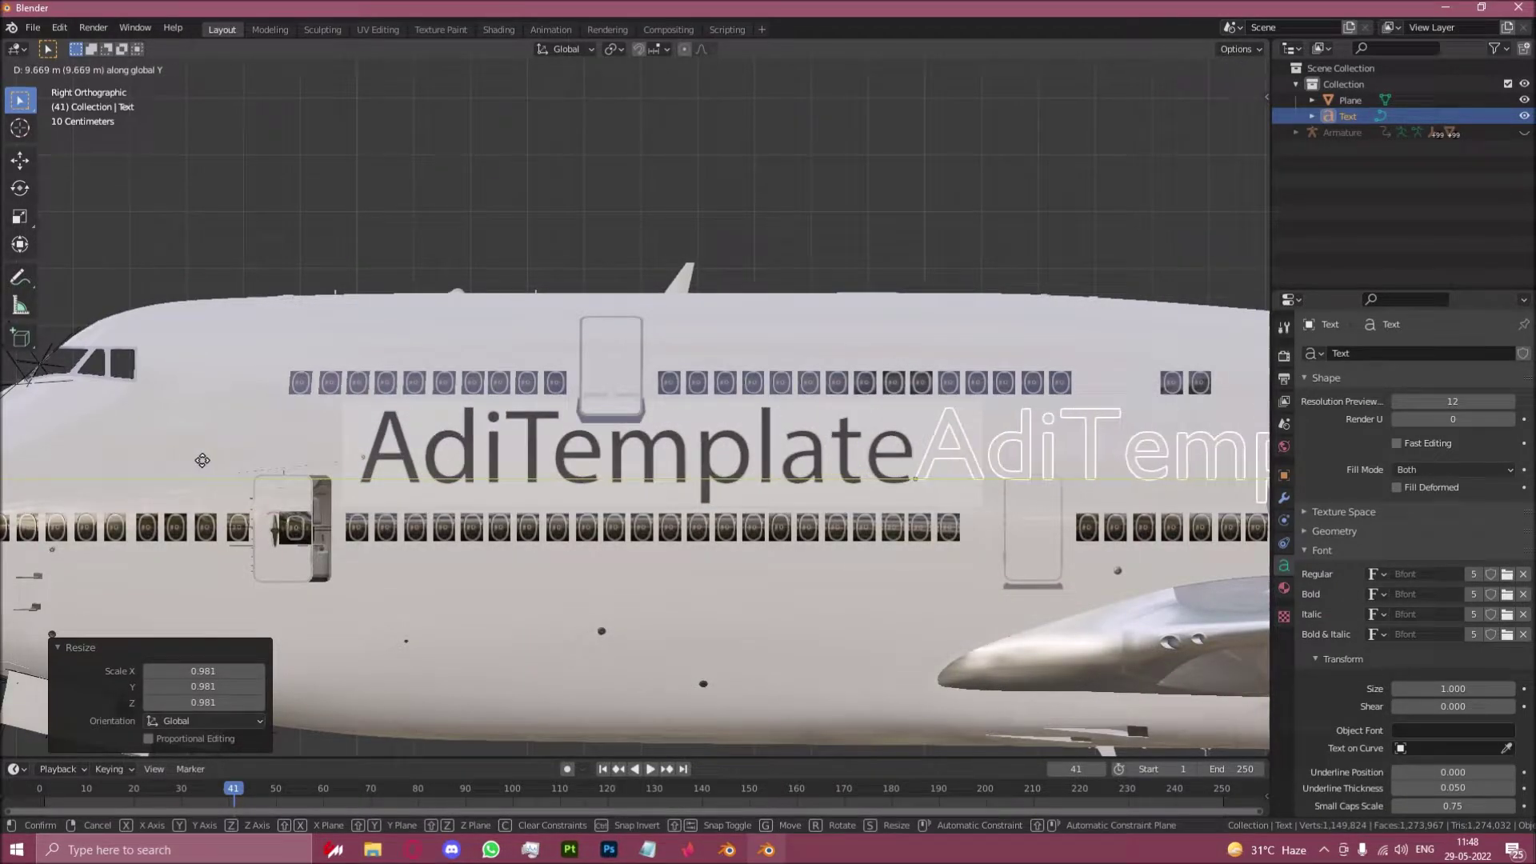
pyautogui.click(371, 472)
pyautogui.keyDown('shift'); pyautogui.moveTo(369, 466); pyautogui.dragTo(2, 454, button='middle'); pyautogui.keyUp('shift')
# Step: Move the text about 8.4 m and another 3.8 m along negative X up to the fuselage side above the wing
pyautogui.moveTo(952, 484); pyautogui.dragTo(1030, 536, button='middle')
pyautogui.press('g')
pyautogui.press('x')
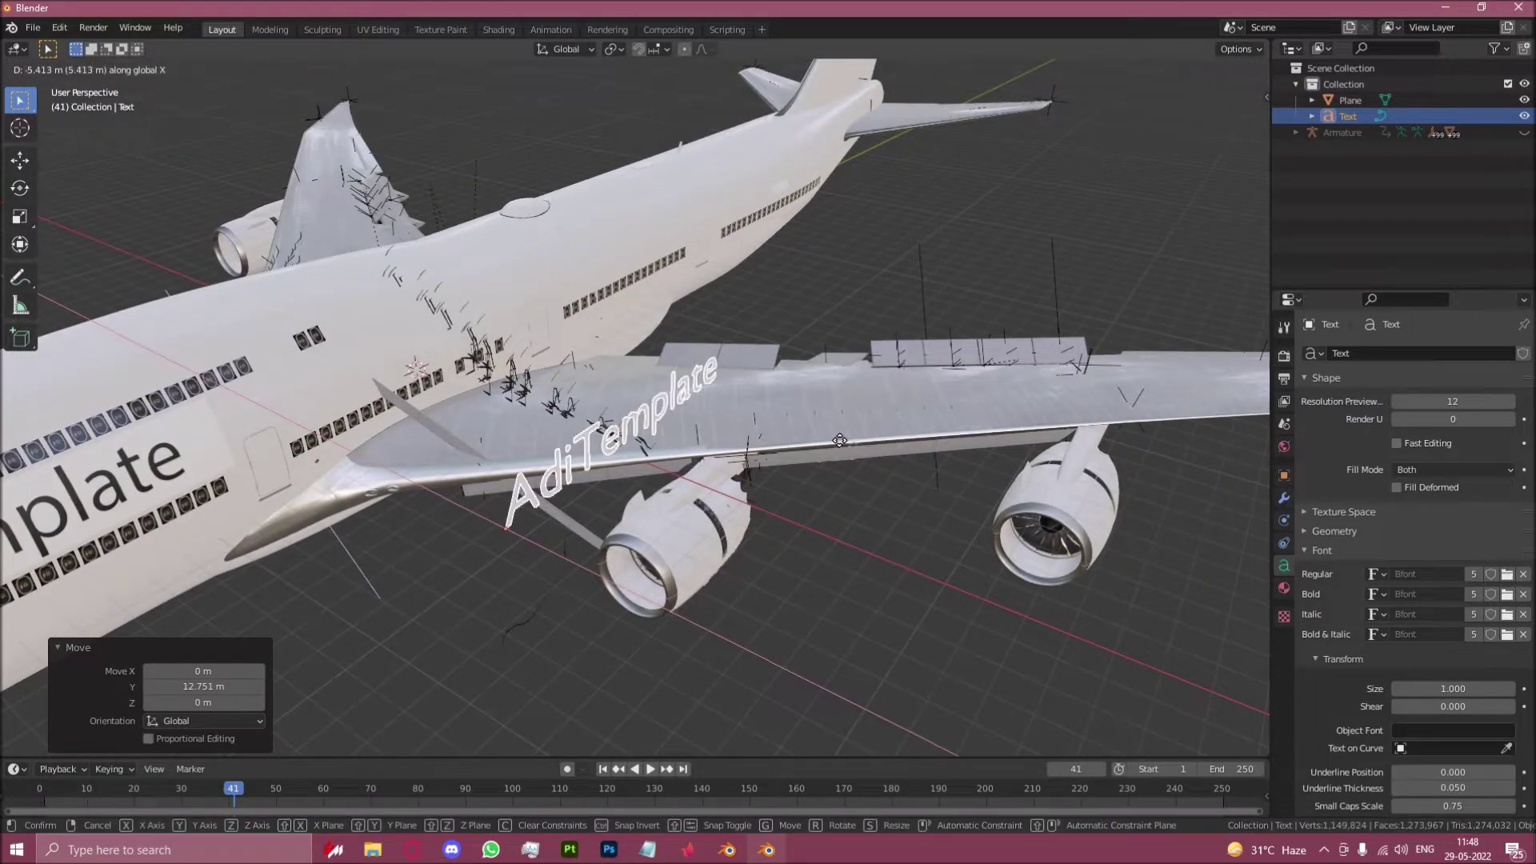
pyautogui.click(666, 401)
pyautogui.keyDown('shift'); pyautogui.moveTo(666, 401); pyautogui.dragTo(896, 456, button='middle'); pyautogui.keyUp('shift')
pyautogui.press('g')
pyautogui.press('x')
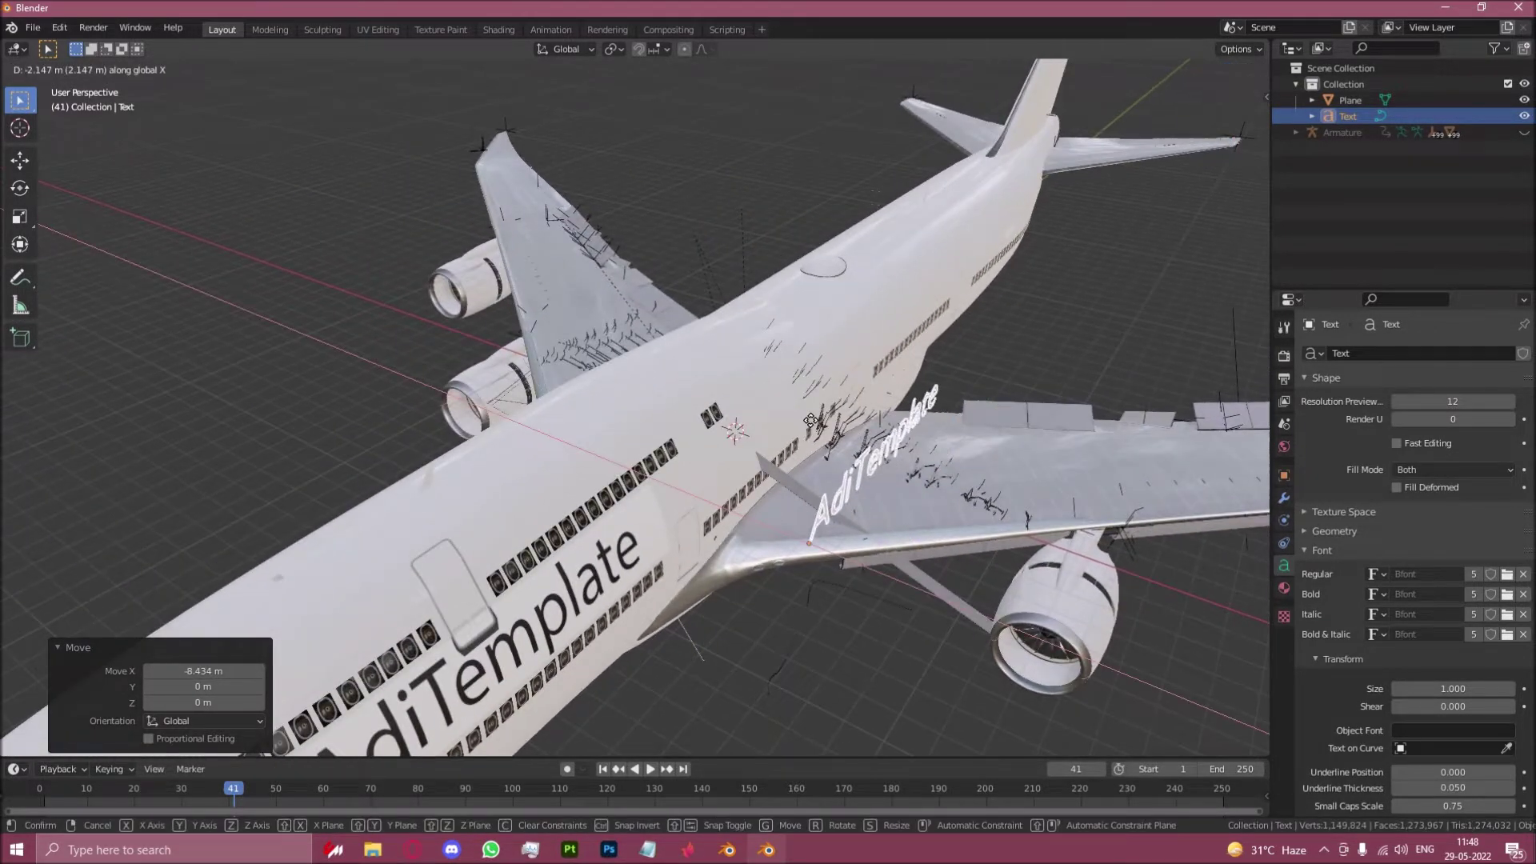
pyautogui.click(763, 402)
pyautogui.moveTo(762, 402); pyautogui.dragTo(796, 501, button='middle')
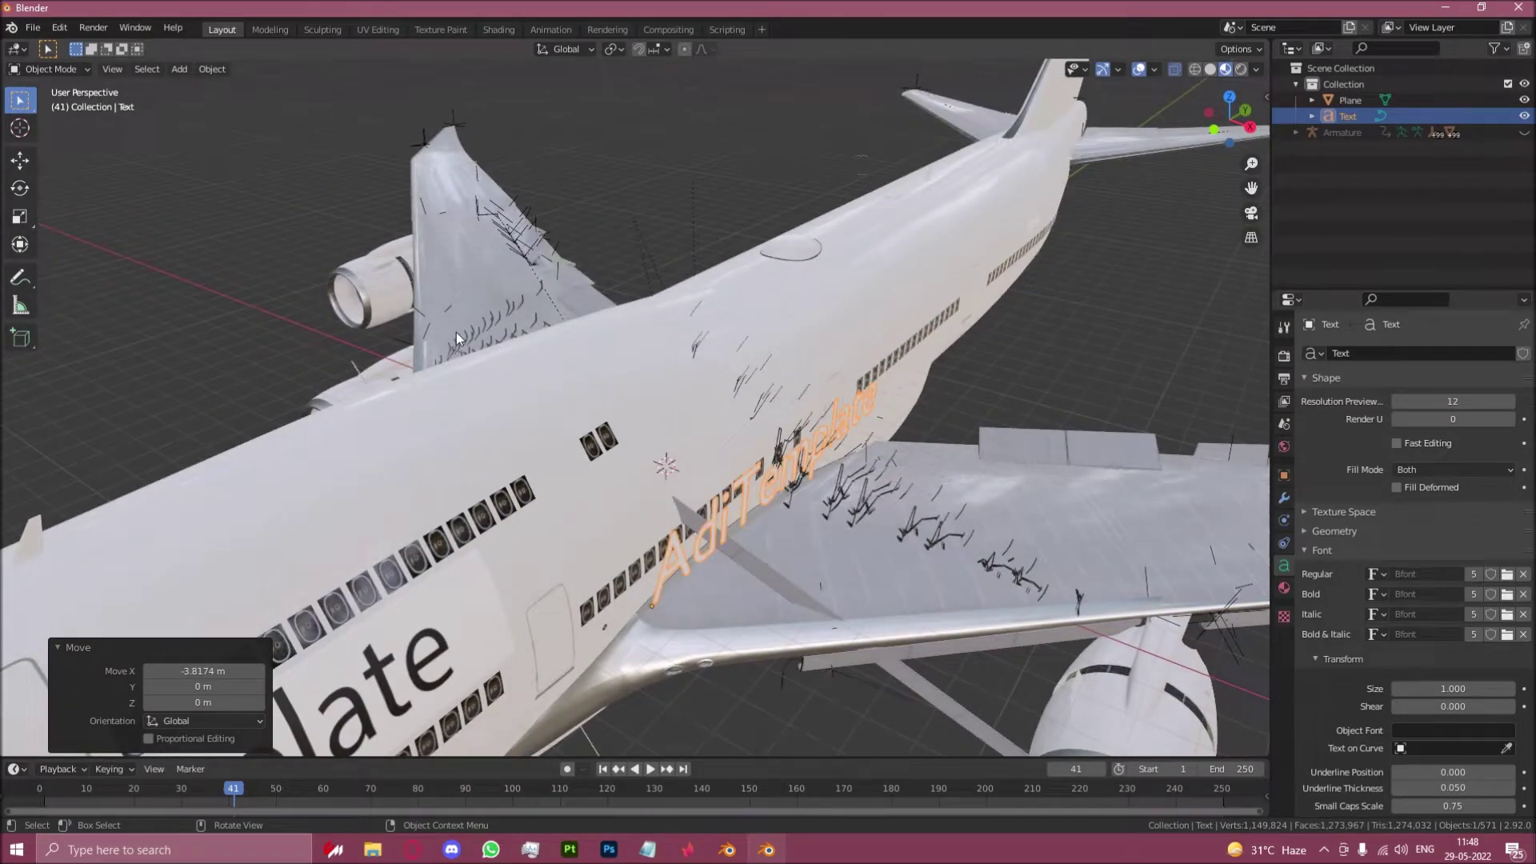
pyautogui.moveTo(545, 346); pyautogui.dragTo(709, 304, button='middle')
pyautogui.scroll(3, 701, 431)
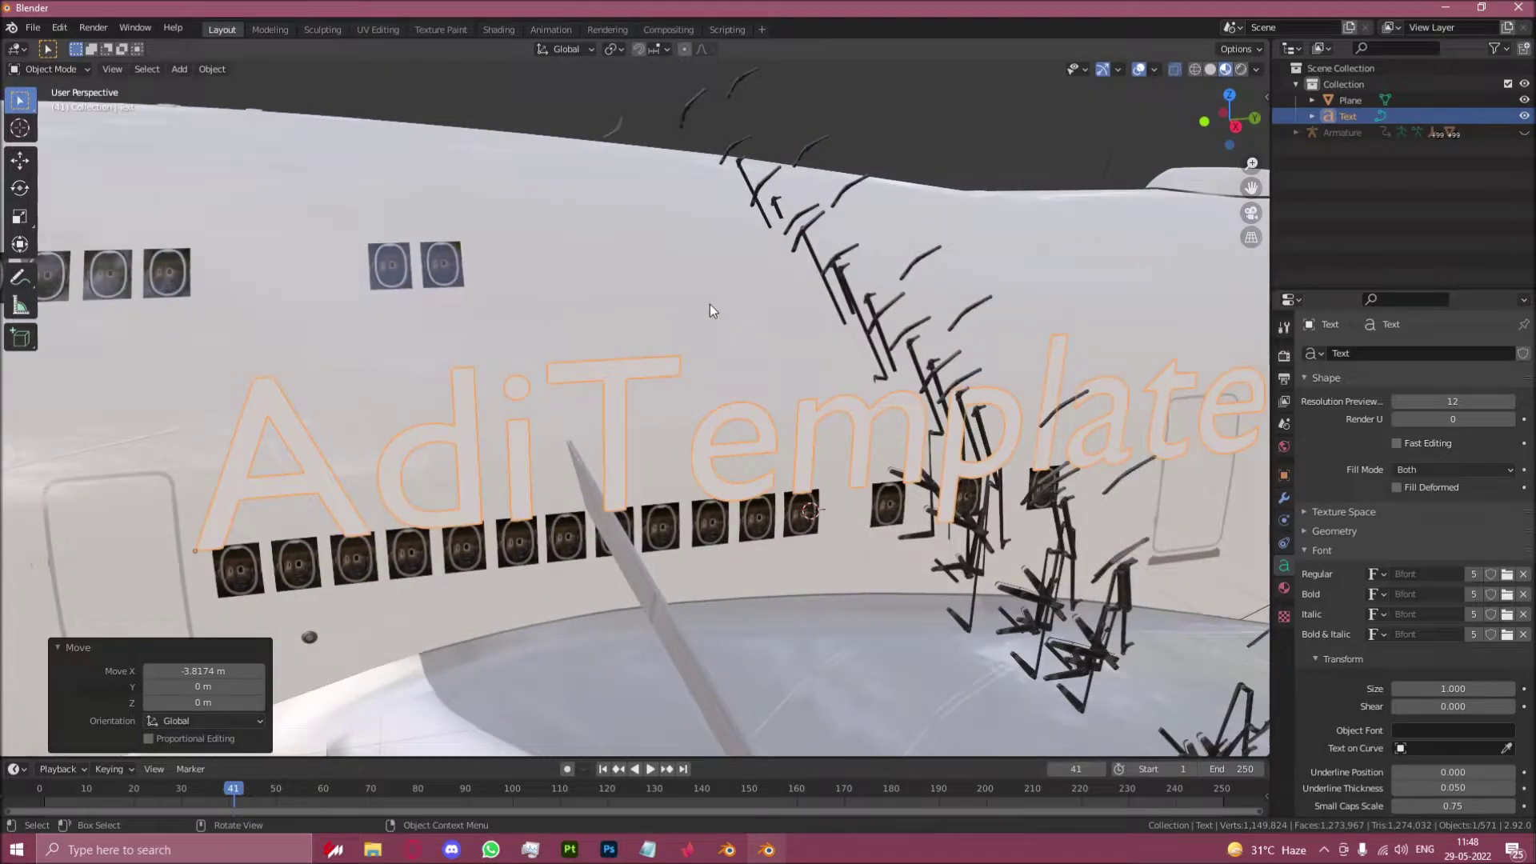
pyautogui.scroll(-5, 679, 516)
pyautogui.moveTo(679, 515); pyautogui.dragTo(723, 500, button='middle')
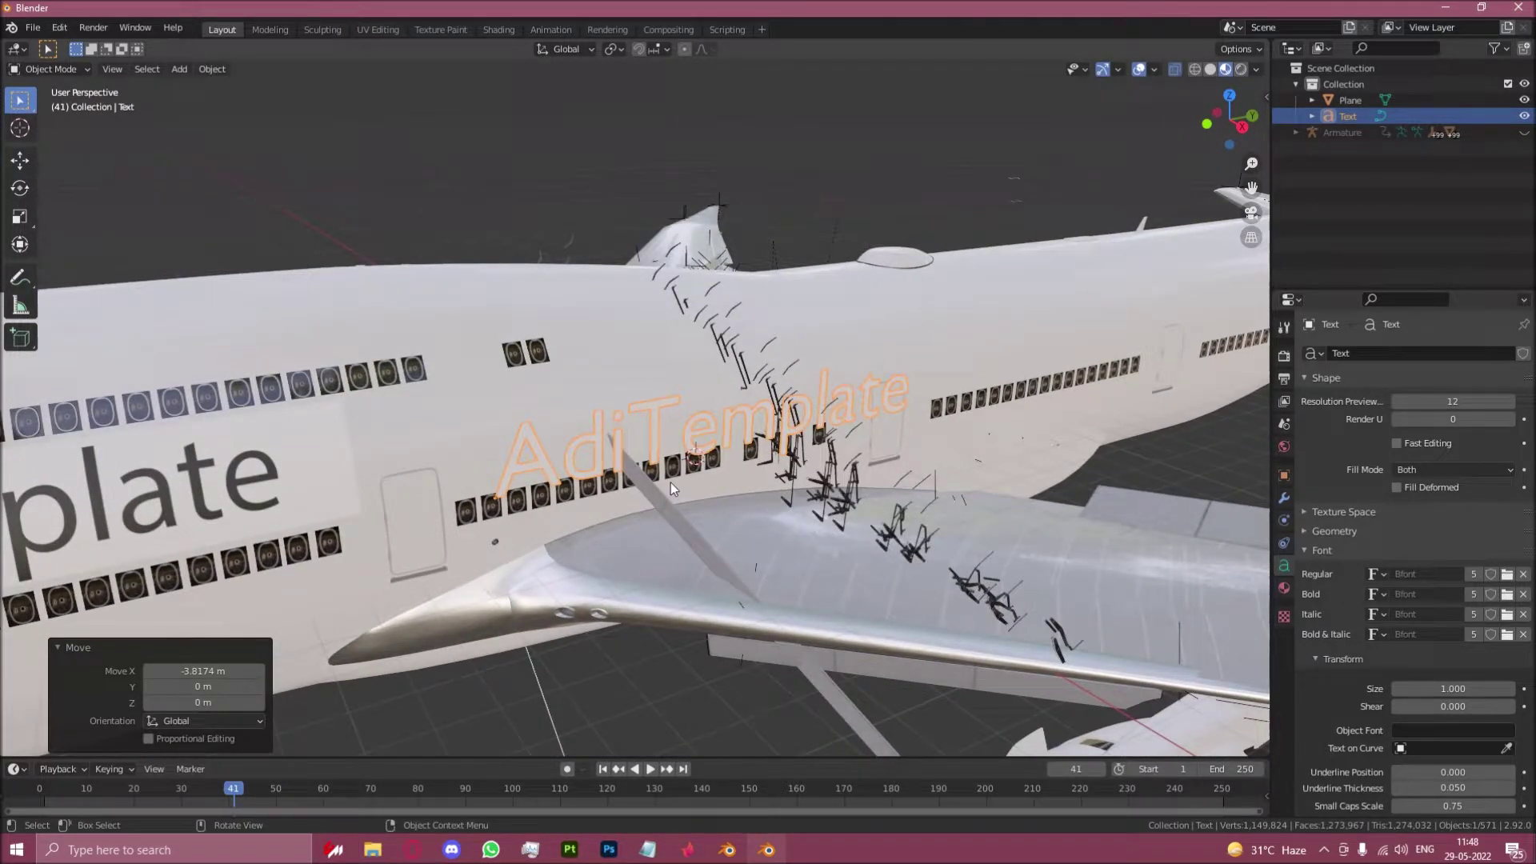
pyautogui.click(48, 69)
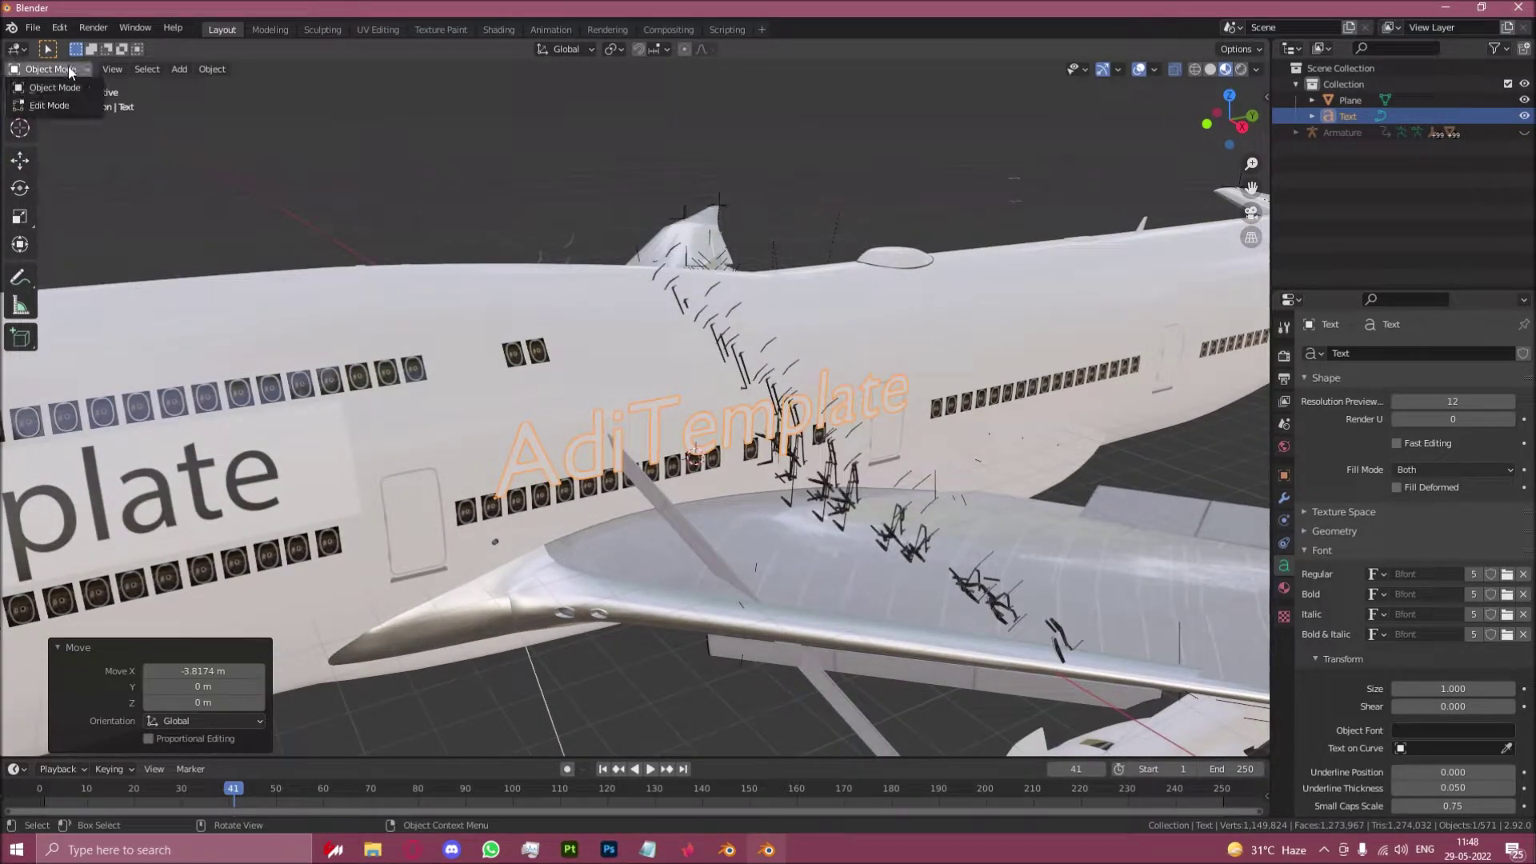
pyautogui.click(50, 102)
pyautogui.write('=')
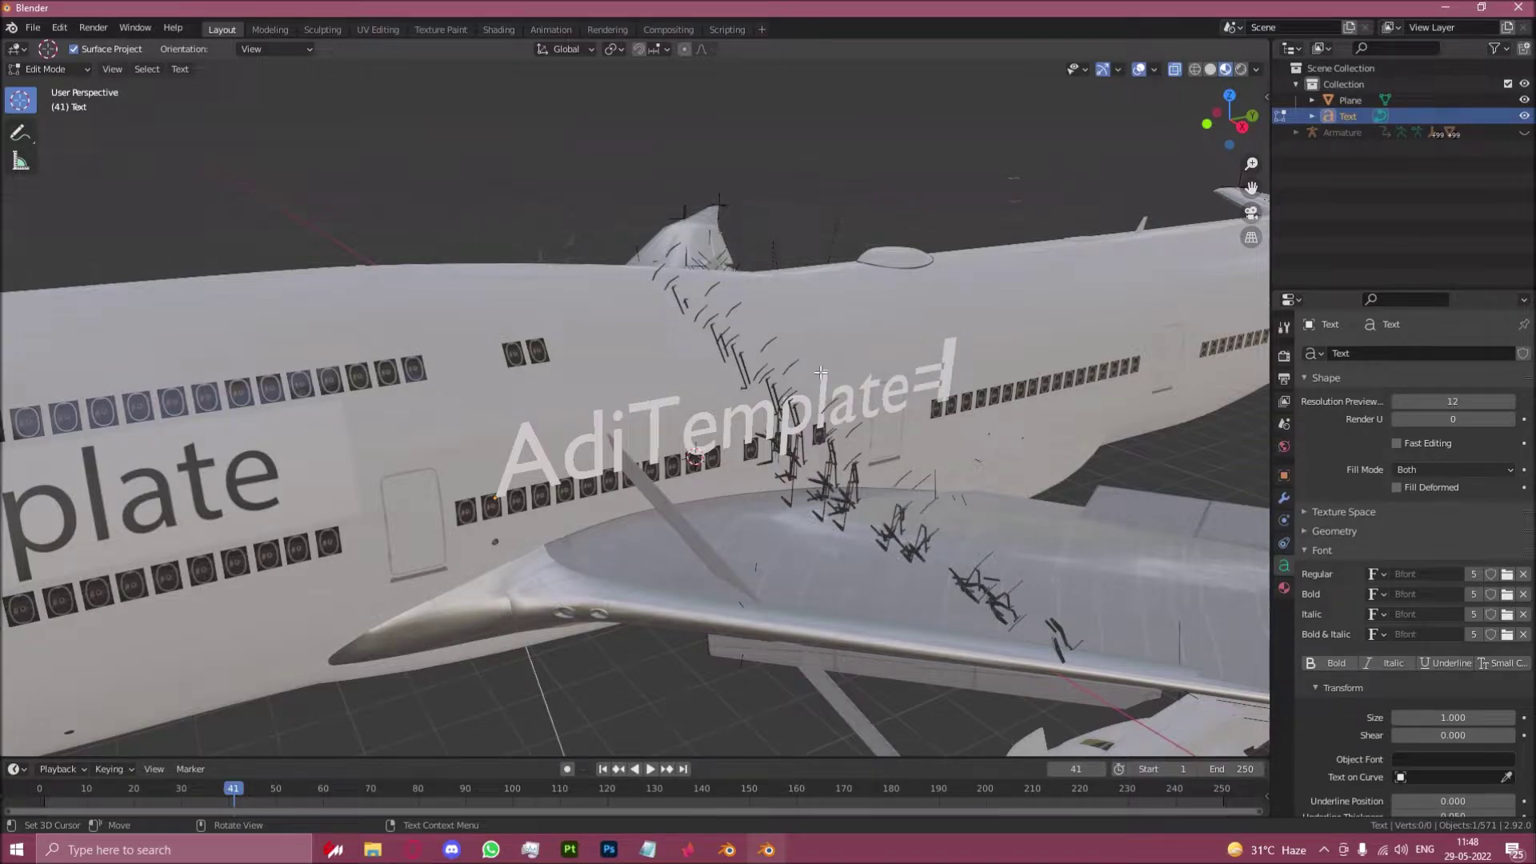
pyautogui.press('BackSpace')
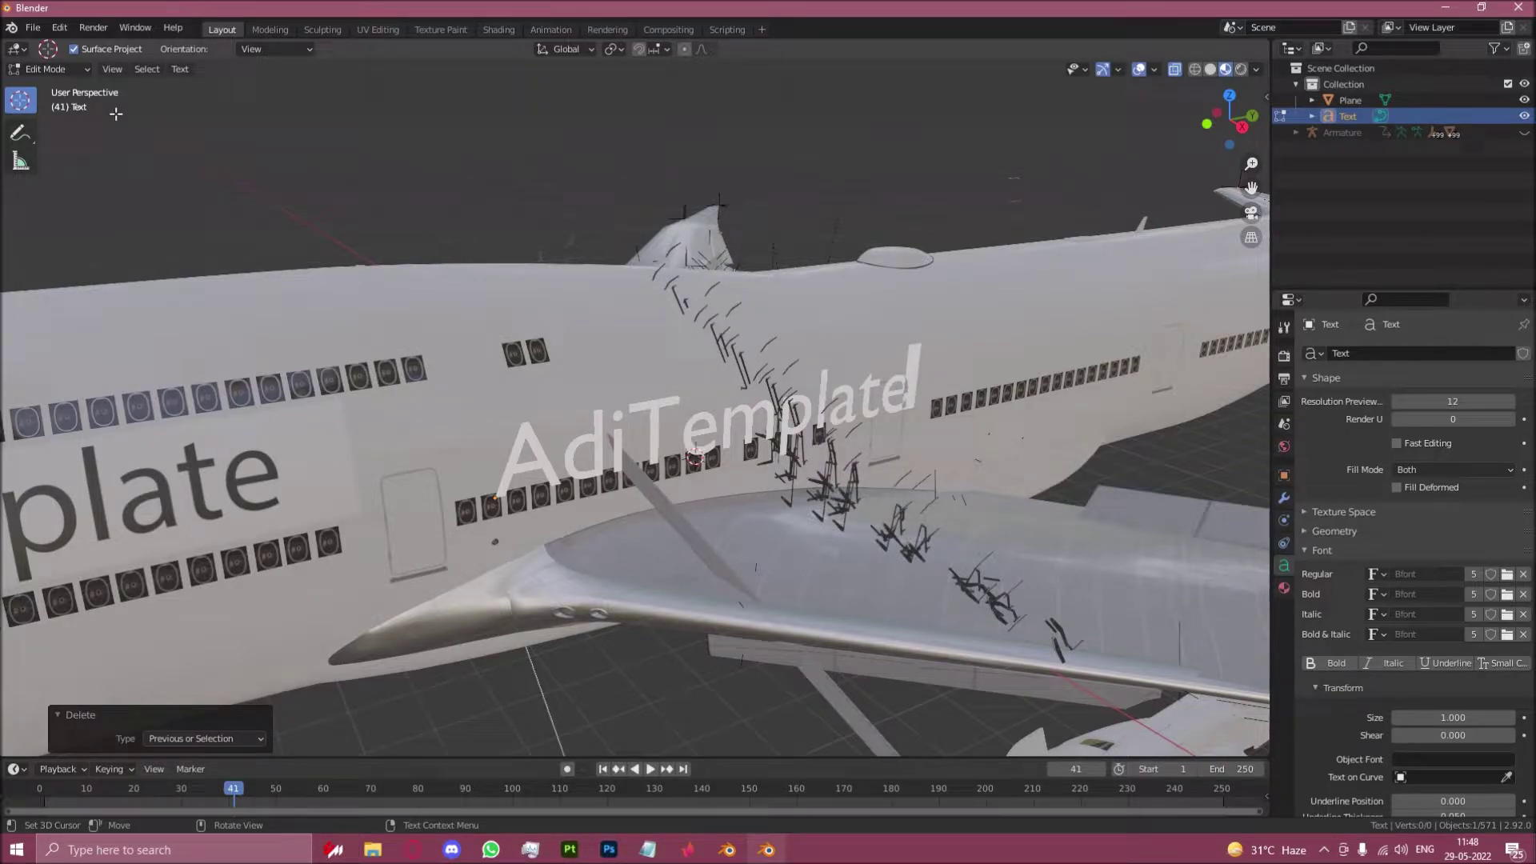
# Step: Leave text editing and check the Spacebar Action setting in the keymap preferences
pyautogui.press('Tab')
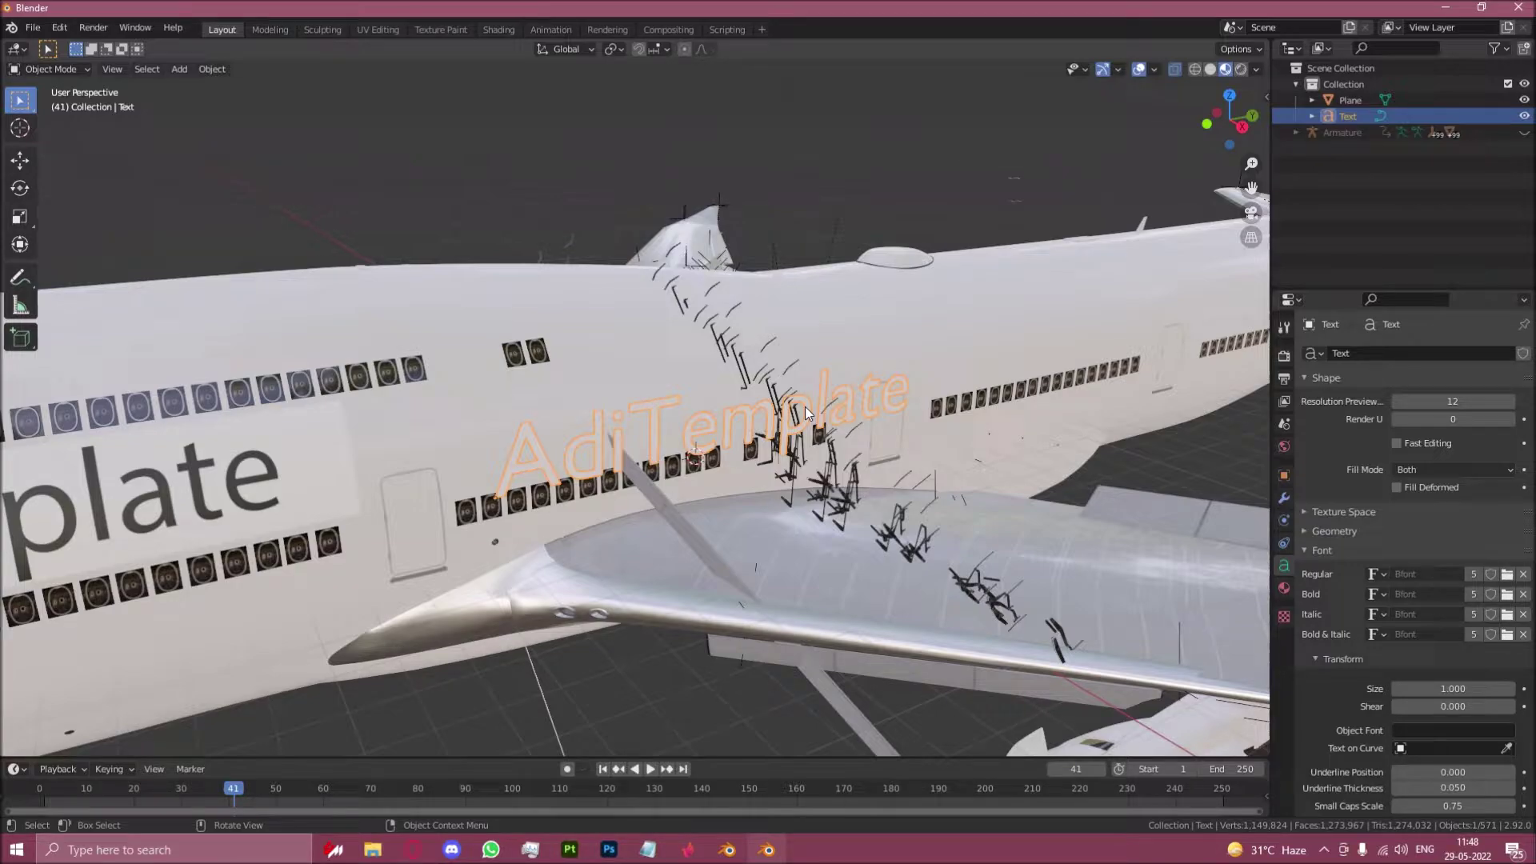
pyautogui.press('F3')
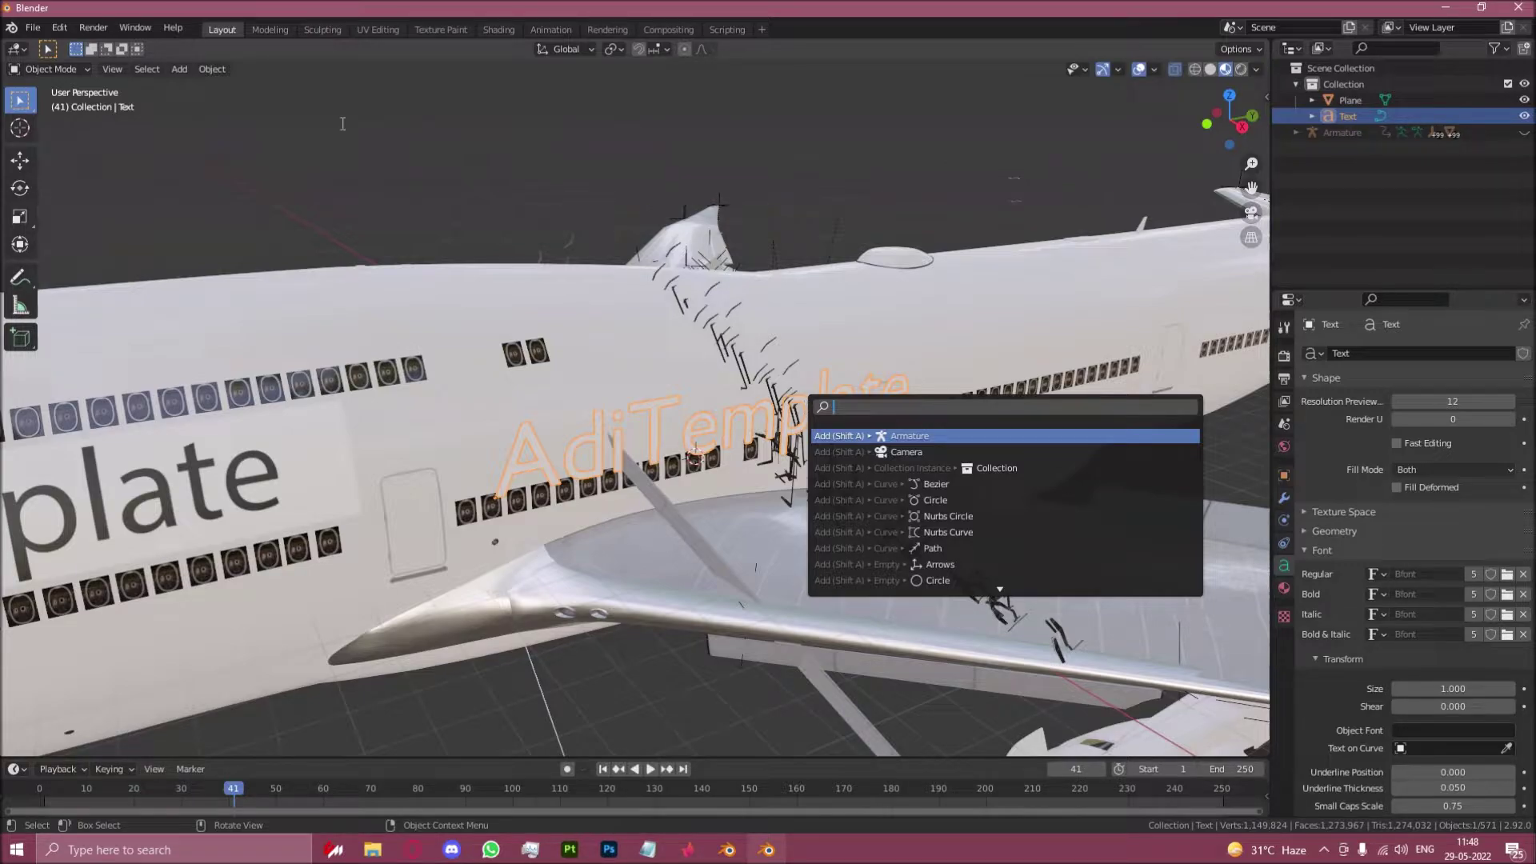
pyautogui.click(59, 29)
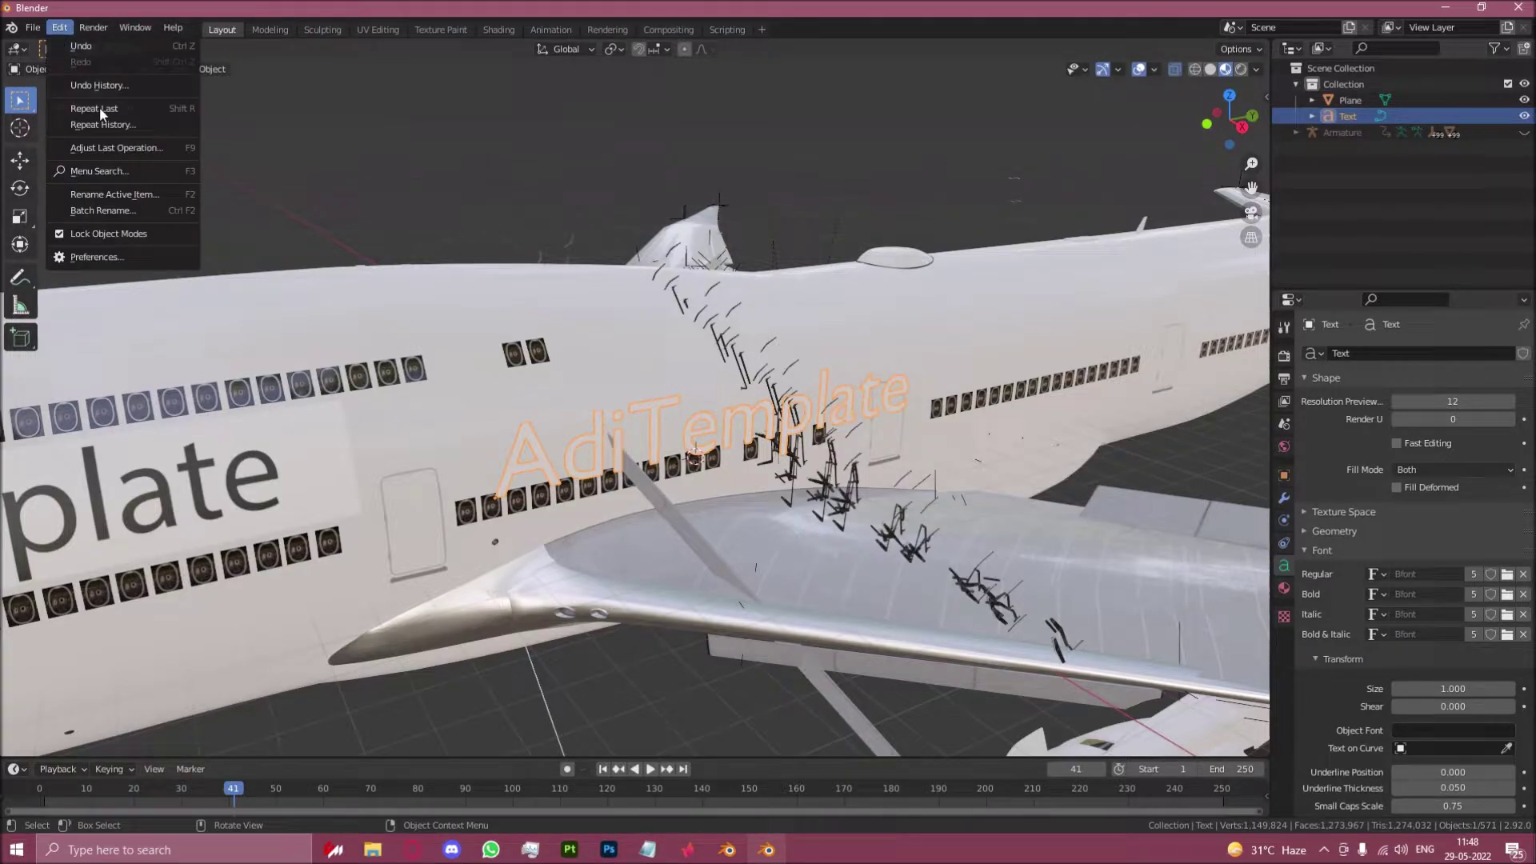
pyautogui.click(124, 256)
pyautogui.click(70, 281)
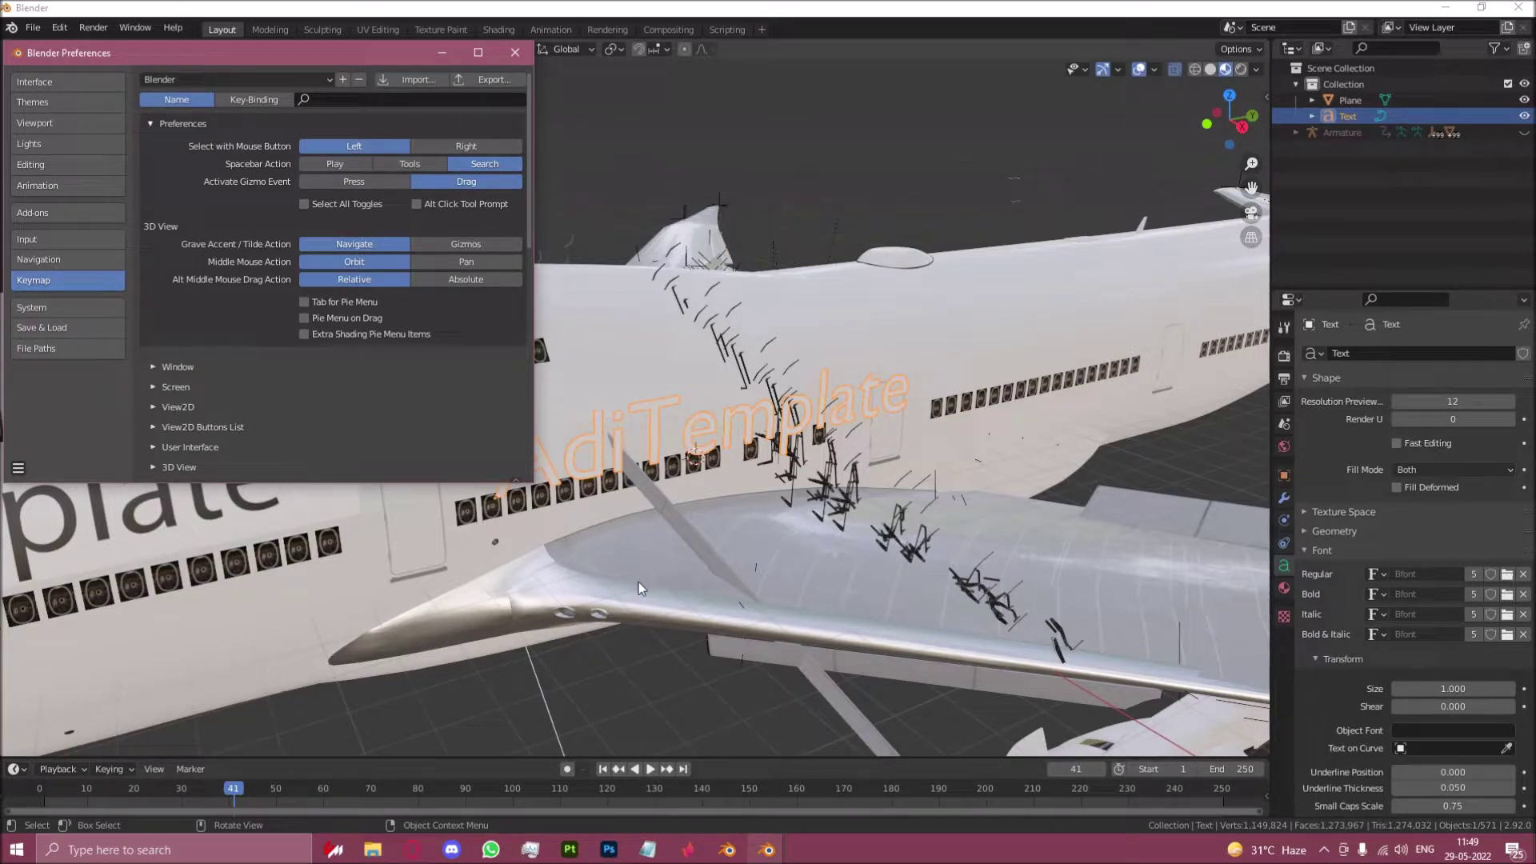
pyautogui.click(515, 52)
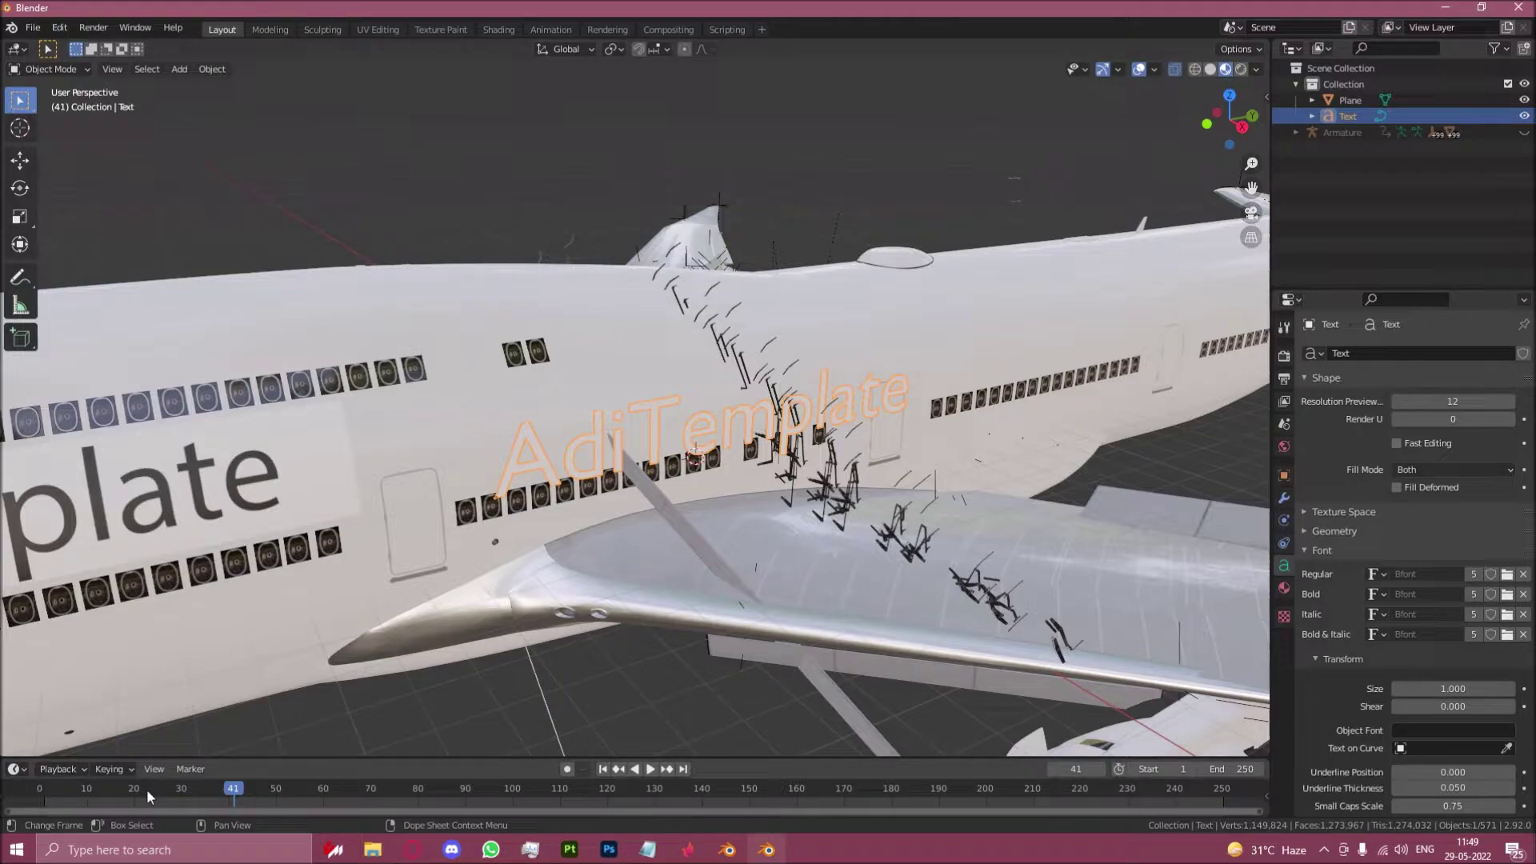
# Step: Play the animation briefly from near the timeline's start and return to frame 41
pyautogui.click(55, 790)
pyautogui.press('space')
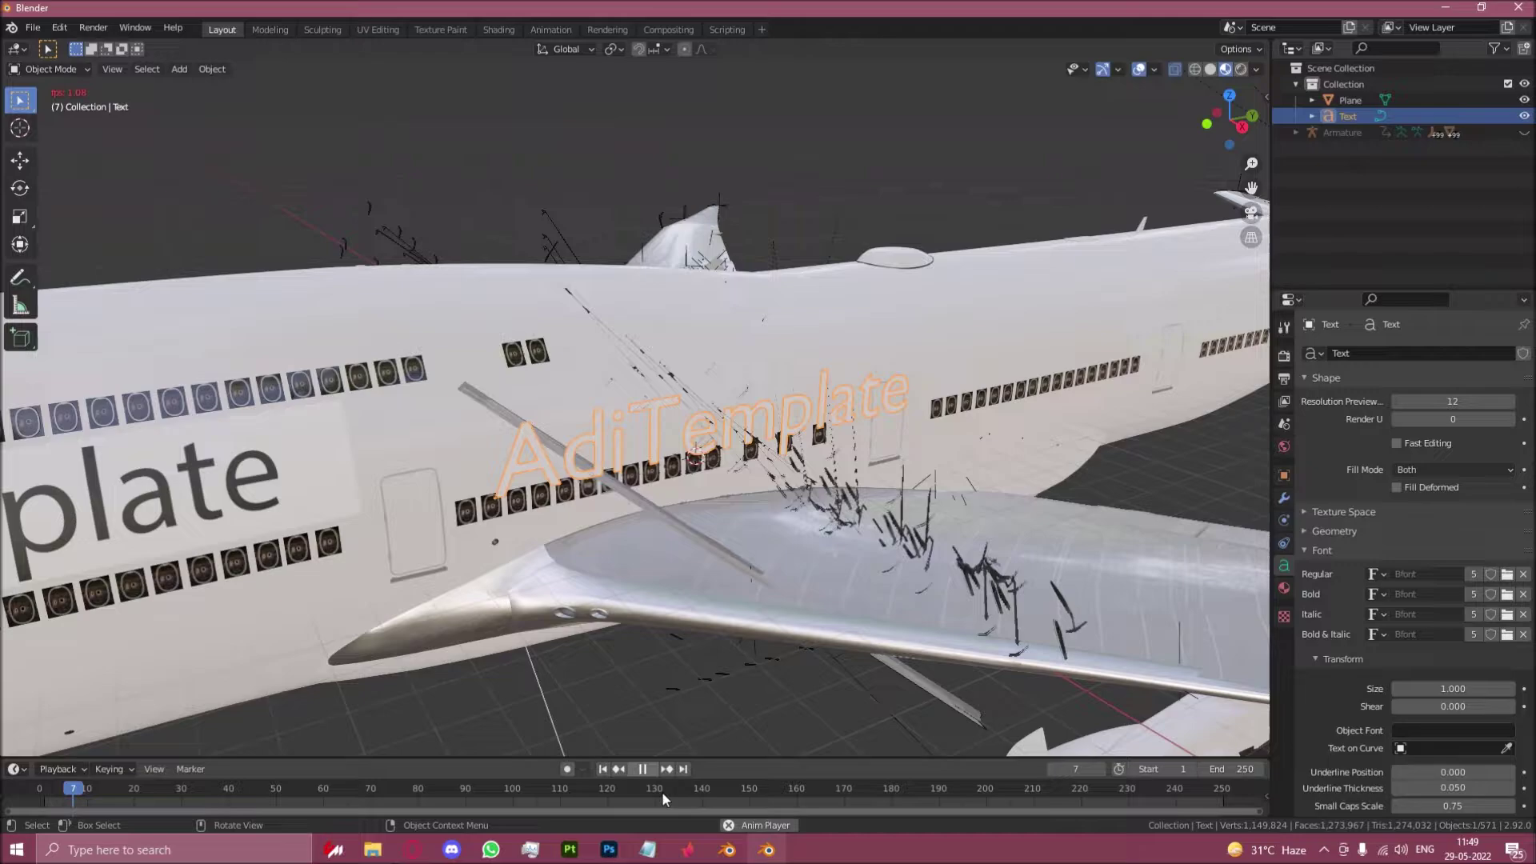
pyautogui.press('space')
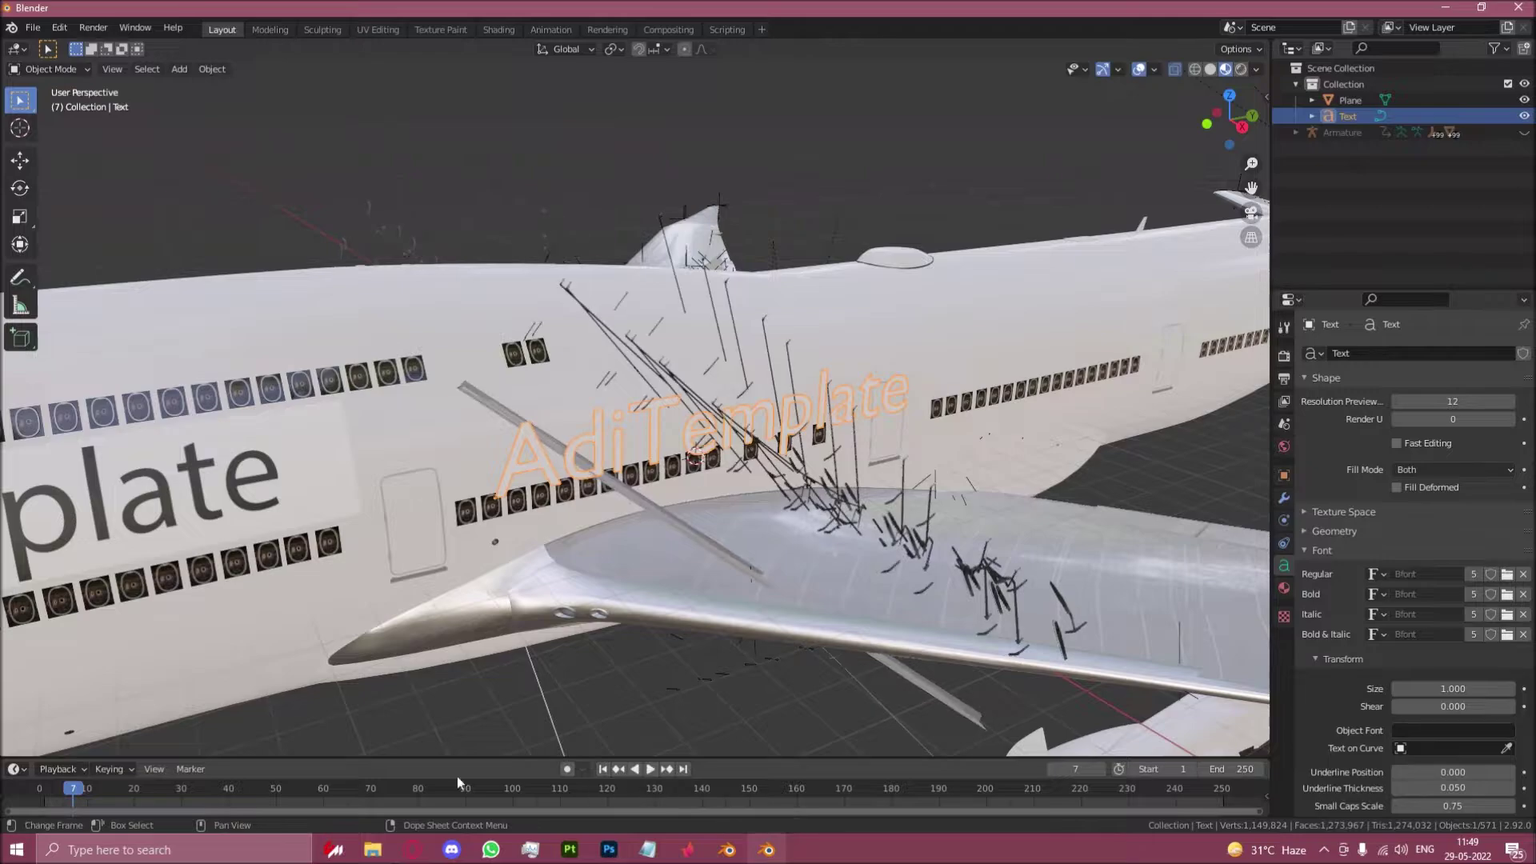
pyautogui.click(236, 789)
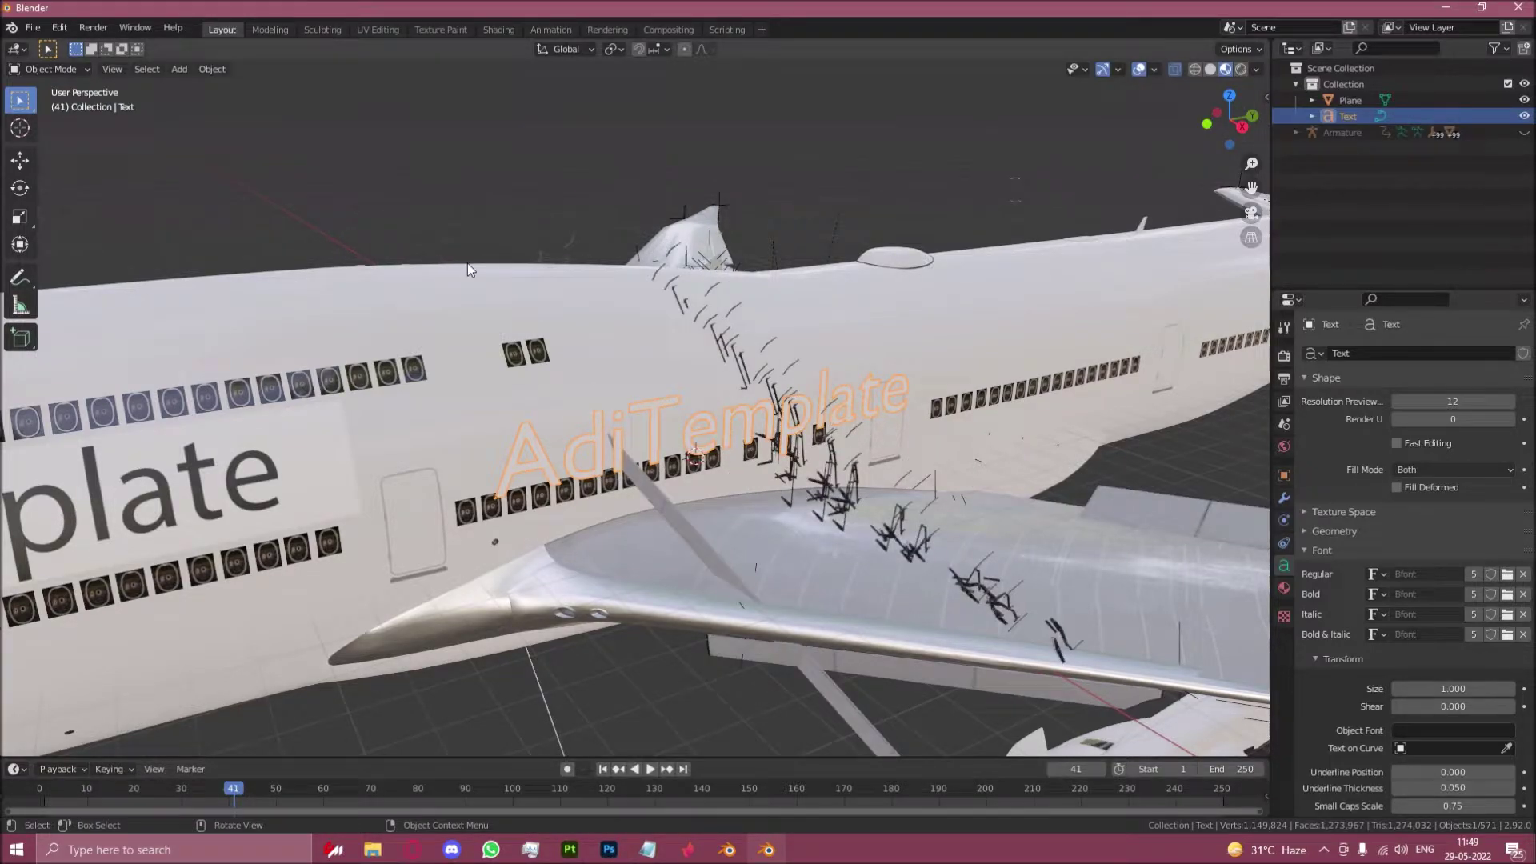
# Step: Review the keymap preferences once more for the Spacebar Action options and close them
pyautogui.click(60, 26)
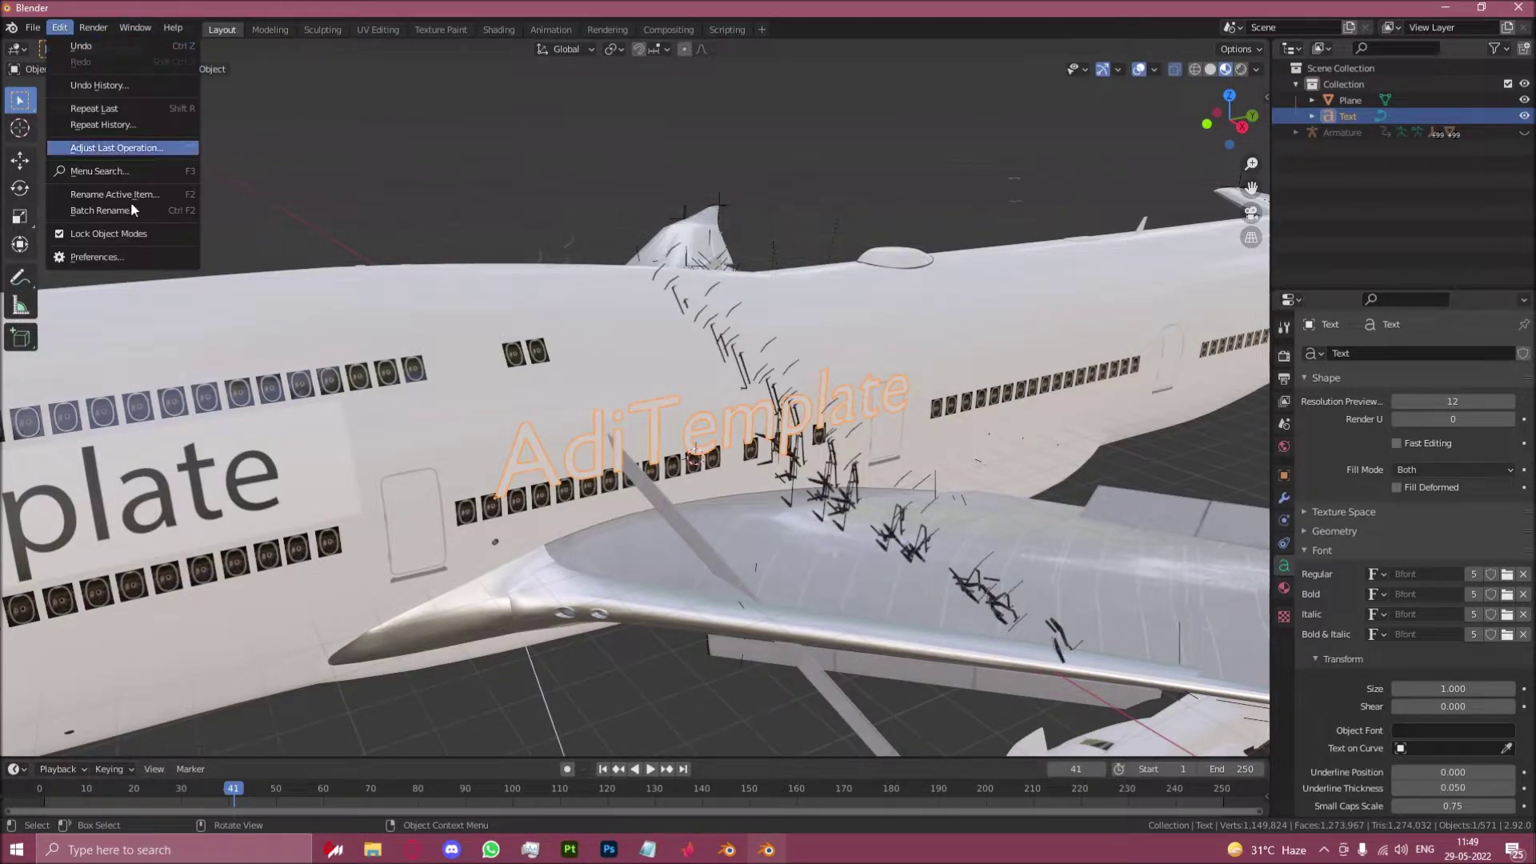
pyautogui.click(60, 27)
pyautogui.click(108, 258)
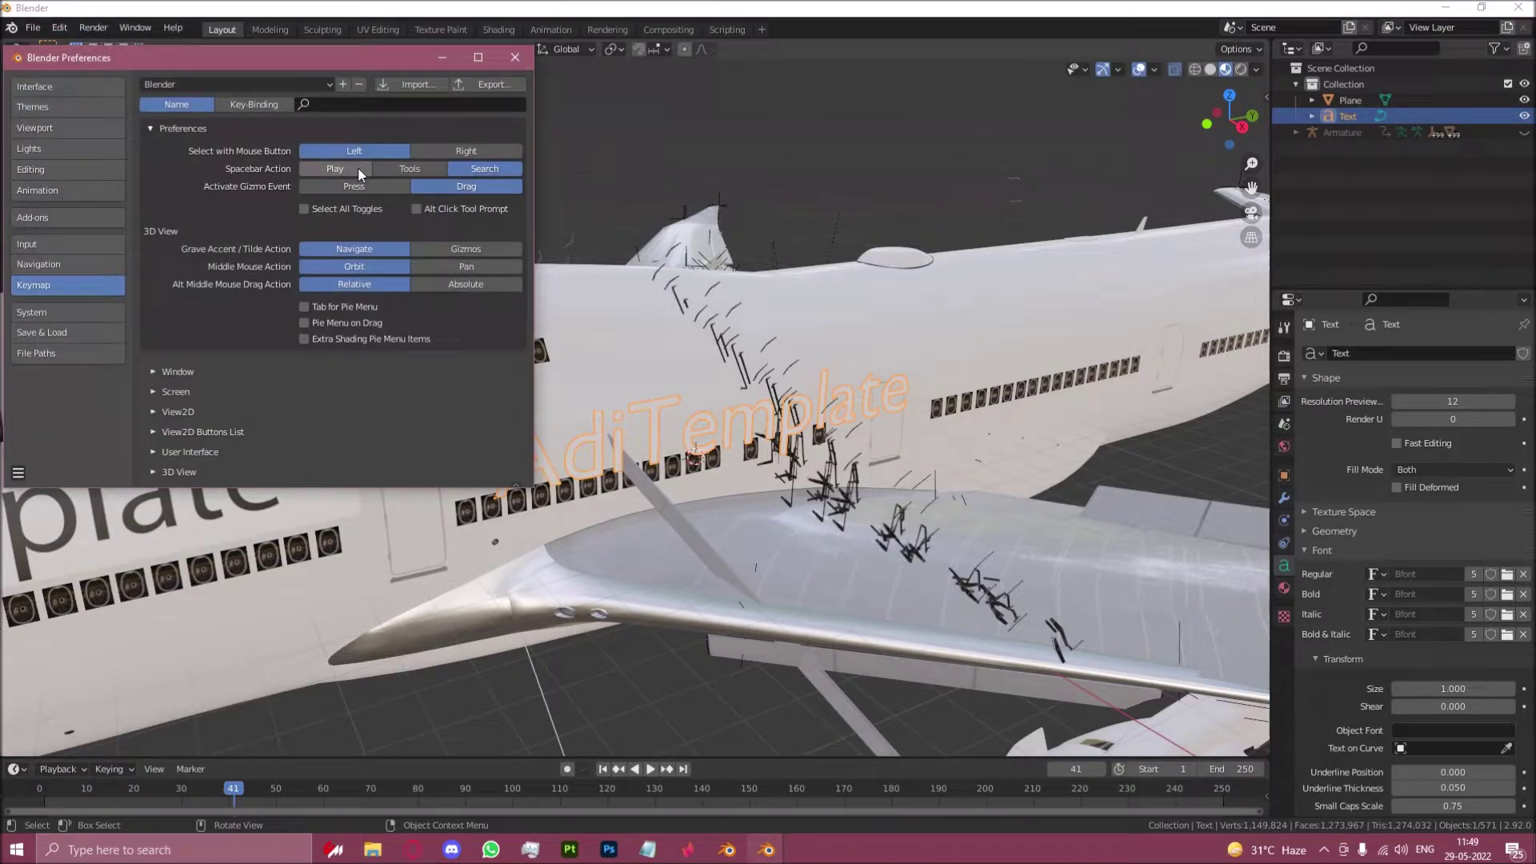
pyautogui.click(515, 57)
# Step: Convert the AdiTemplate text to a mesh and select all of its faces in Edit Mode
pyautogui.press('F3')
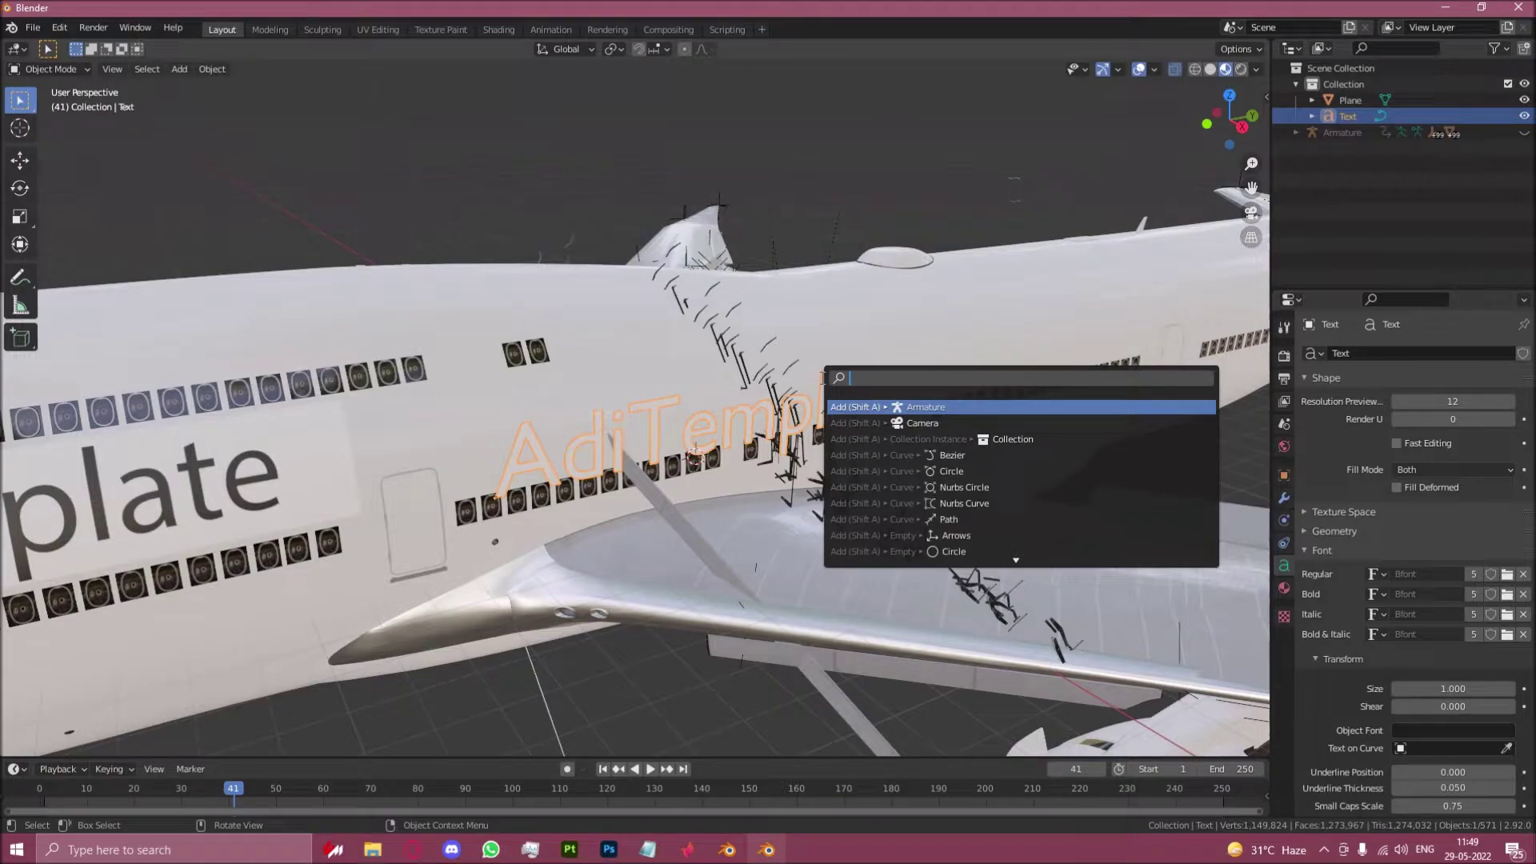
pyautogui.write('convert')
pyautogui.press('Down')
pyautogui.press('Return')
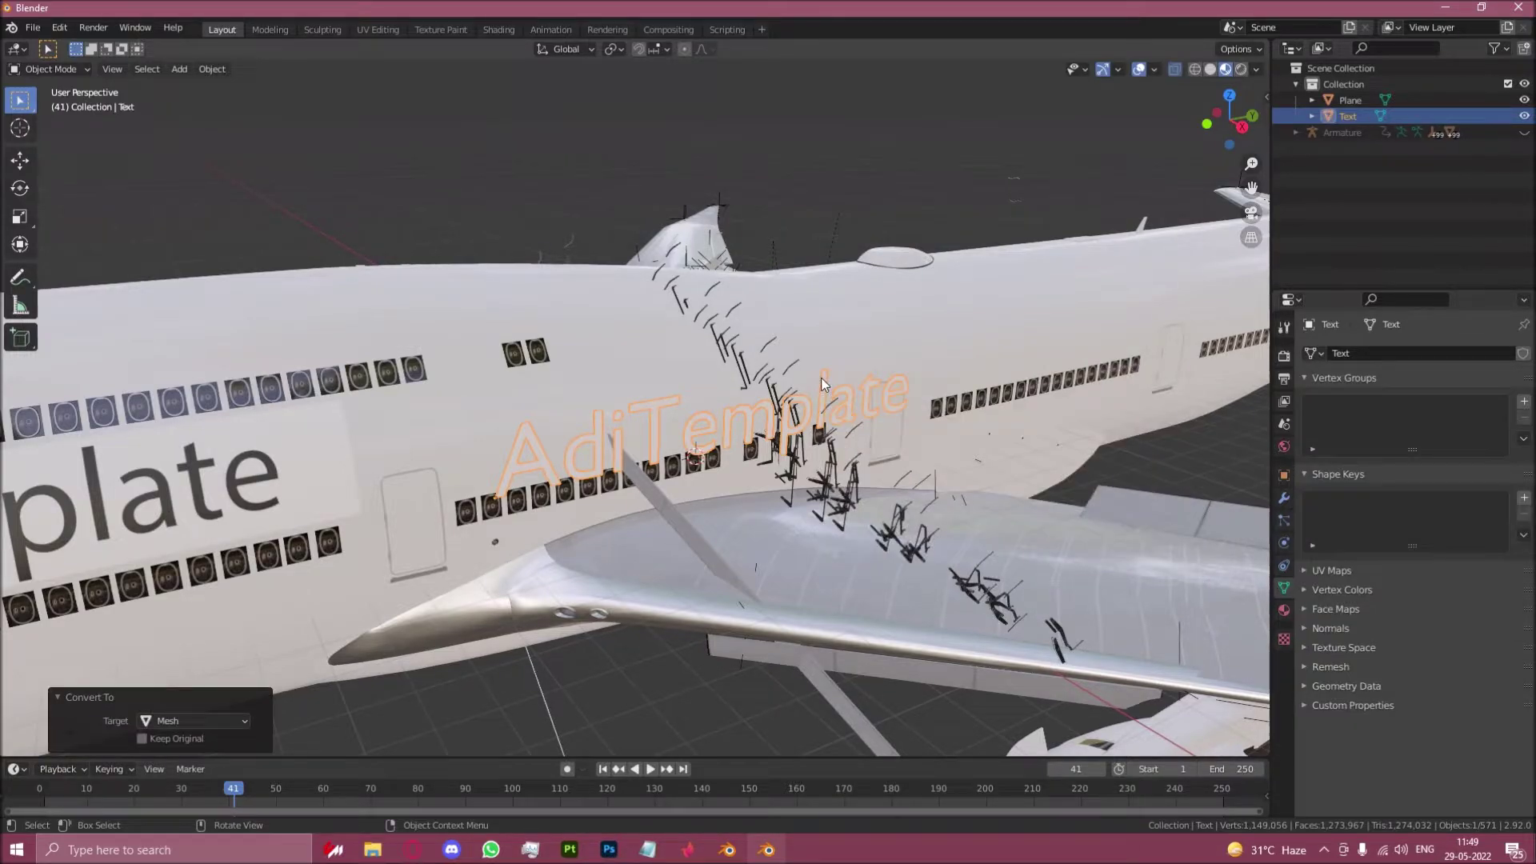
pyautogui.press('Tab')
pyautogui.scroll(3, 821, 400)
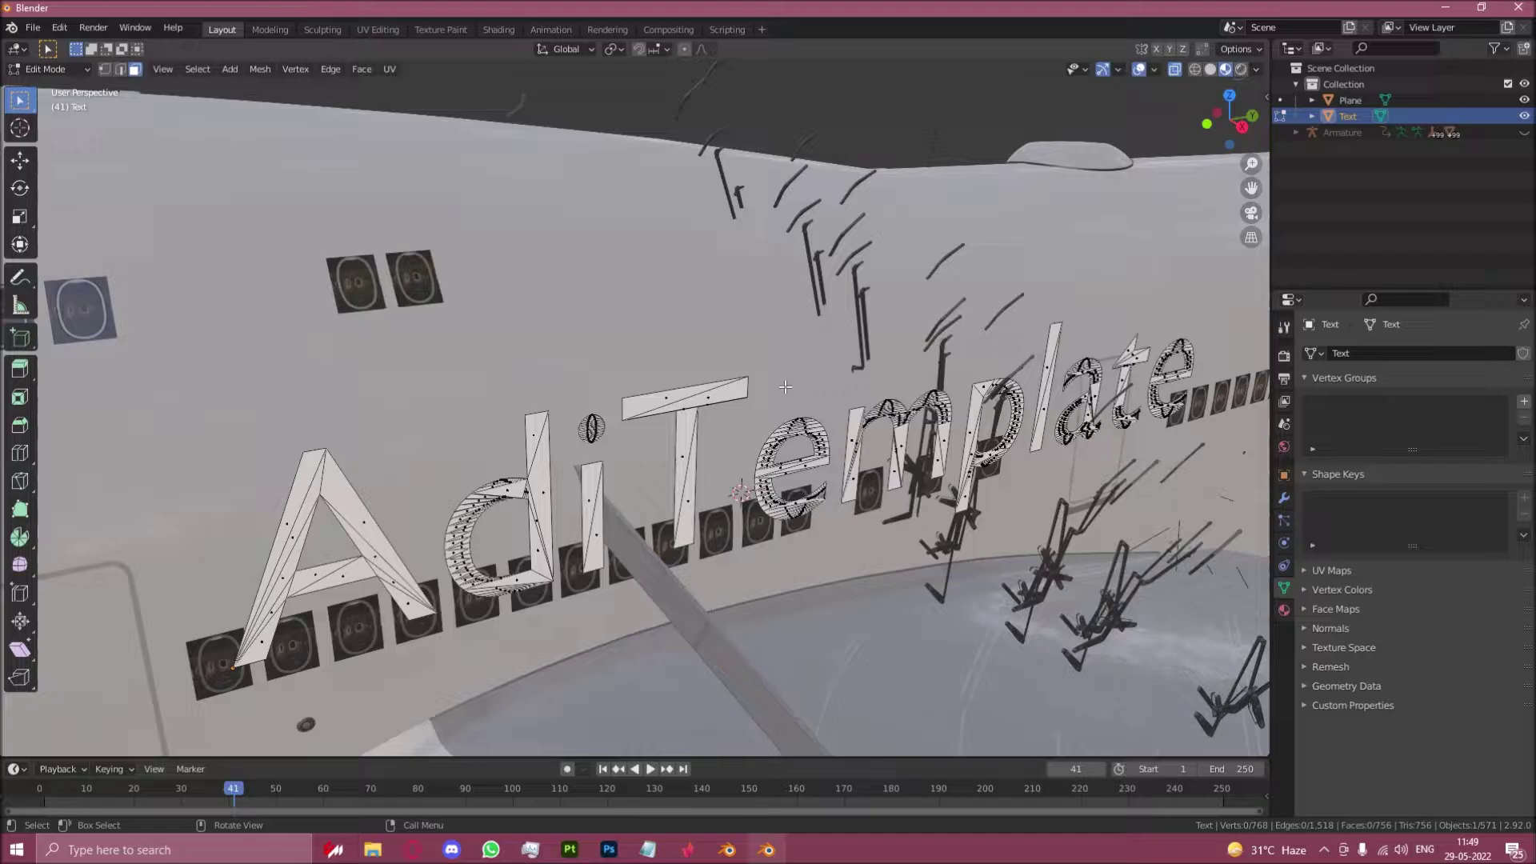
pyautogui.moveTo(821, 419); pyautogui.dragTo(740, 450, button='middle')
pyautogui.press('a')
# Step: Try to extrude the selected text faces into the fuselage and go back to Object Mode
pyautogui.scroll(-4, 741, 449)
pyautogui.press('e')
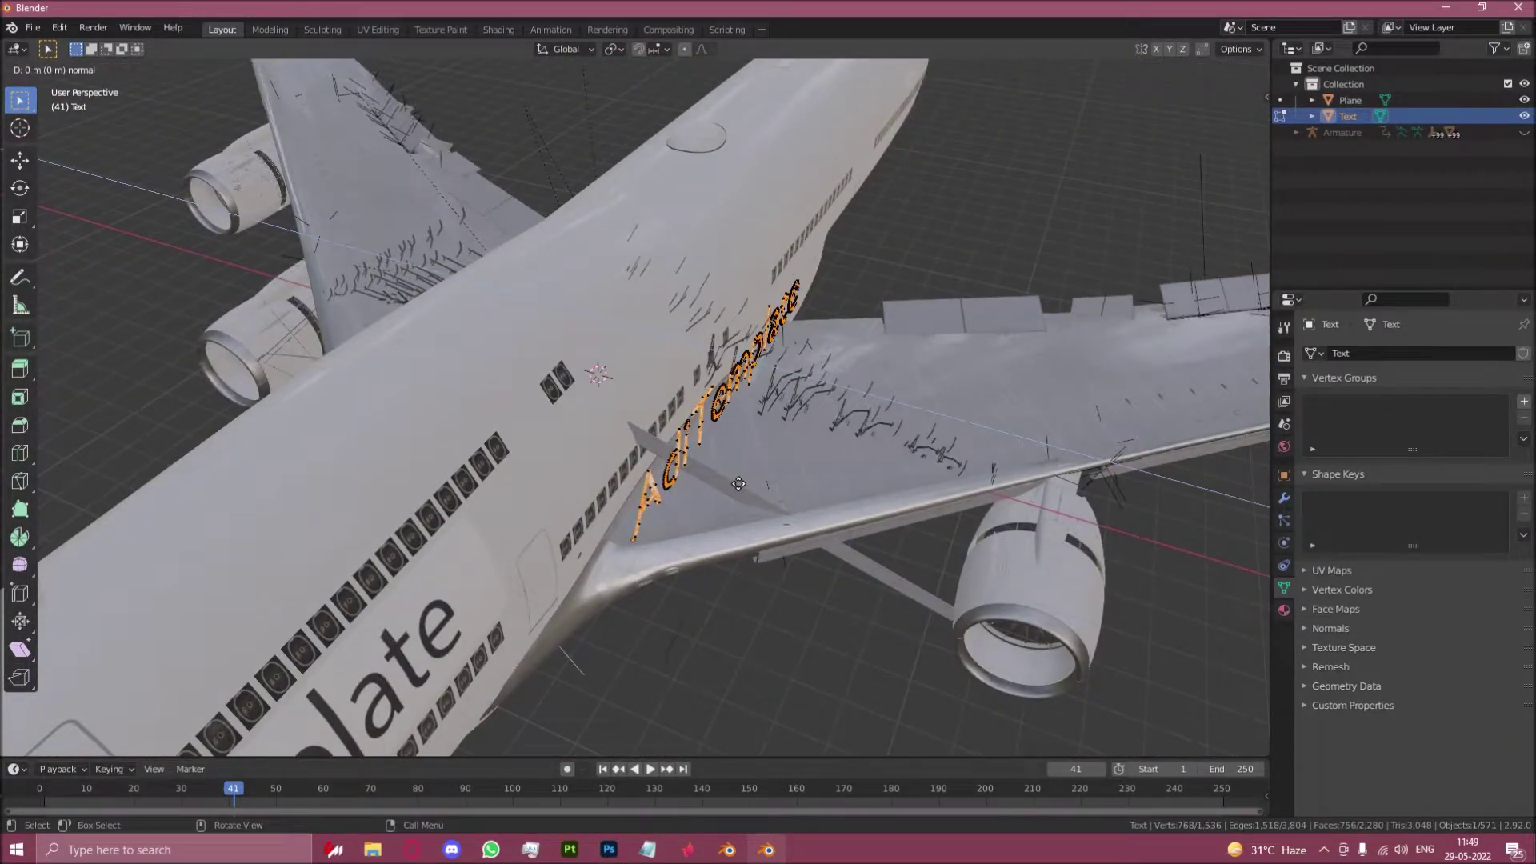
pyautogui.click(434, 320)
pyautogui.moveTo(451, 374); pyautogui.dragTo(724, 392, button='middle')
pyautogui.moveTo(525, 503); pyautogui.dragTo(499, 562, button='middle')
pyautogui.press('Tab')
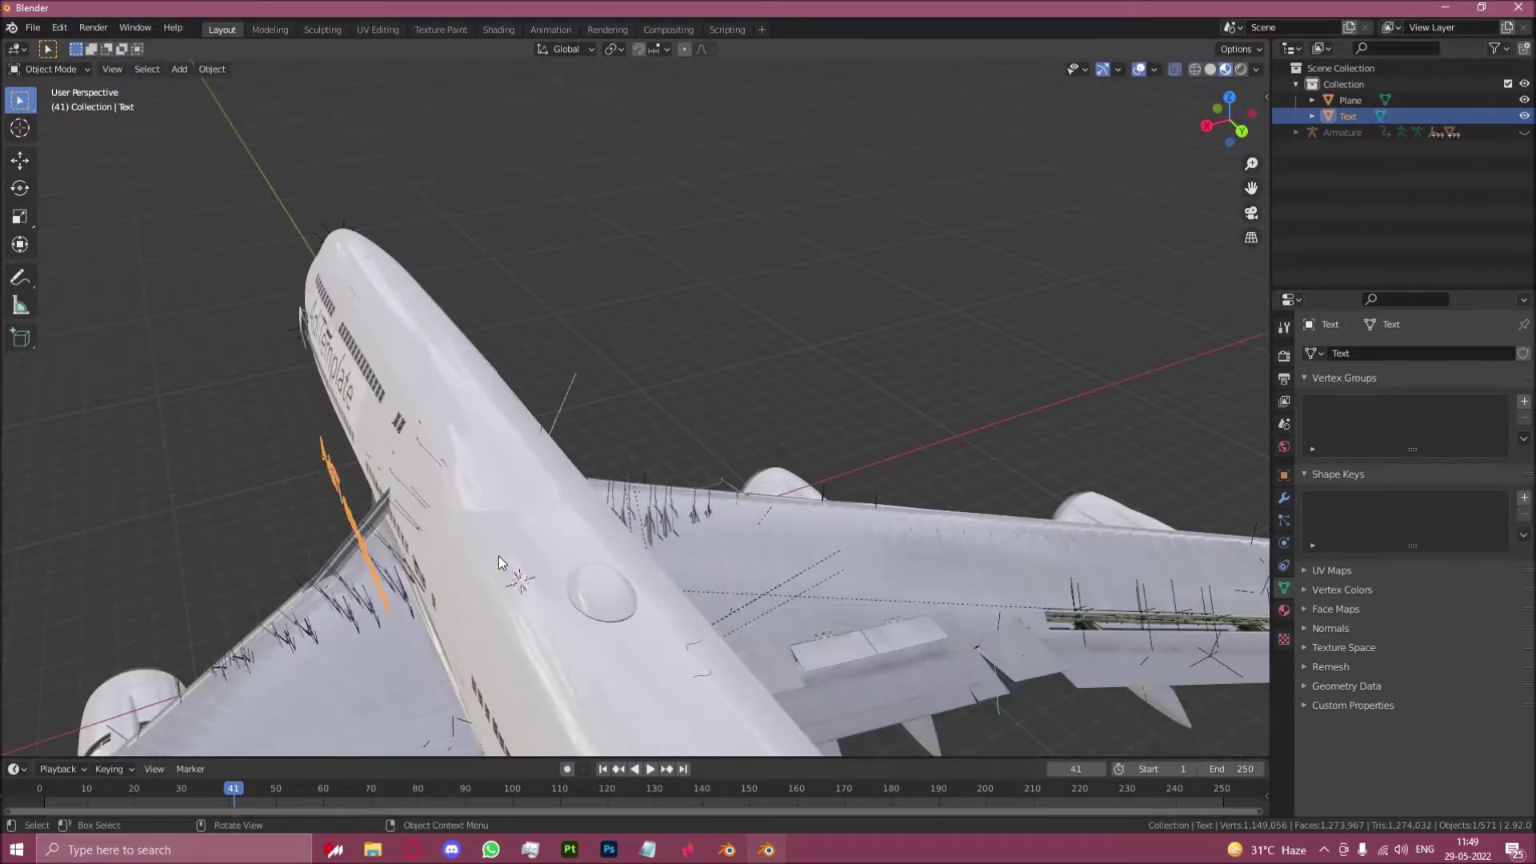
# Step: Duplicate the text mesh and move the copy about 10.8 m along negative X to the fuselage's other side
pyautogui.hotkey('shift', 'd')
pyautogui.press('x')
pyautogui.click(774, 509)
# Step: Try mirroring the copied text with an X scale of -1 and undo it
pyautogui.press('s')
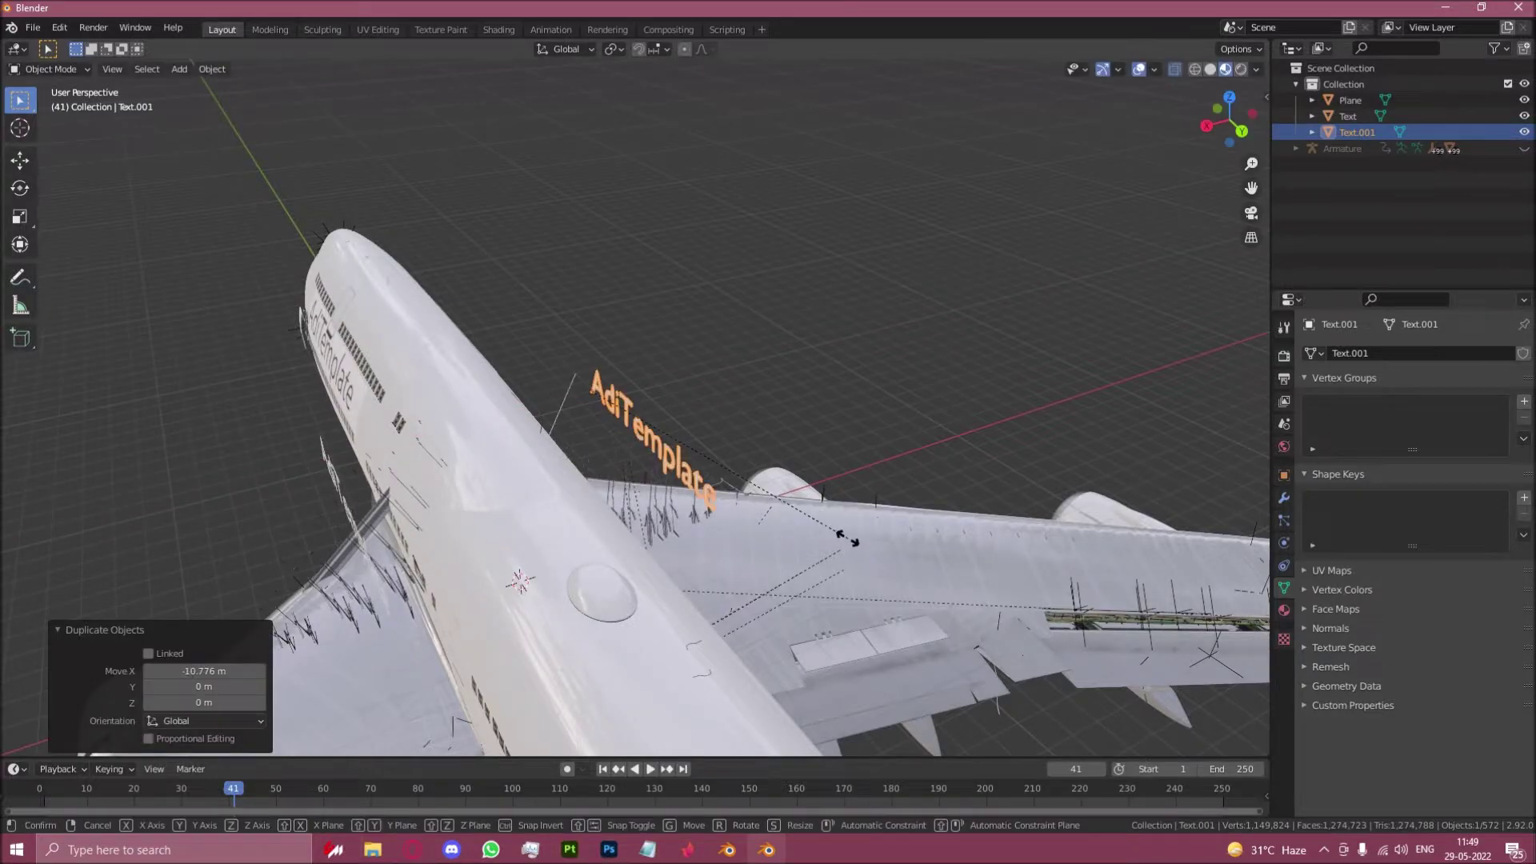
pyautogui.click(847, 538)
pyautogui.click(198, 671)
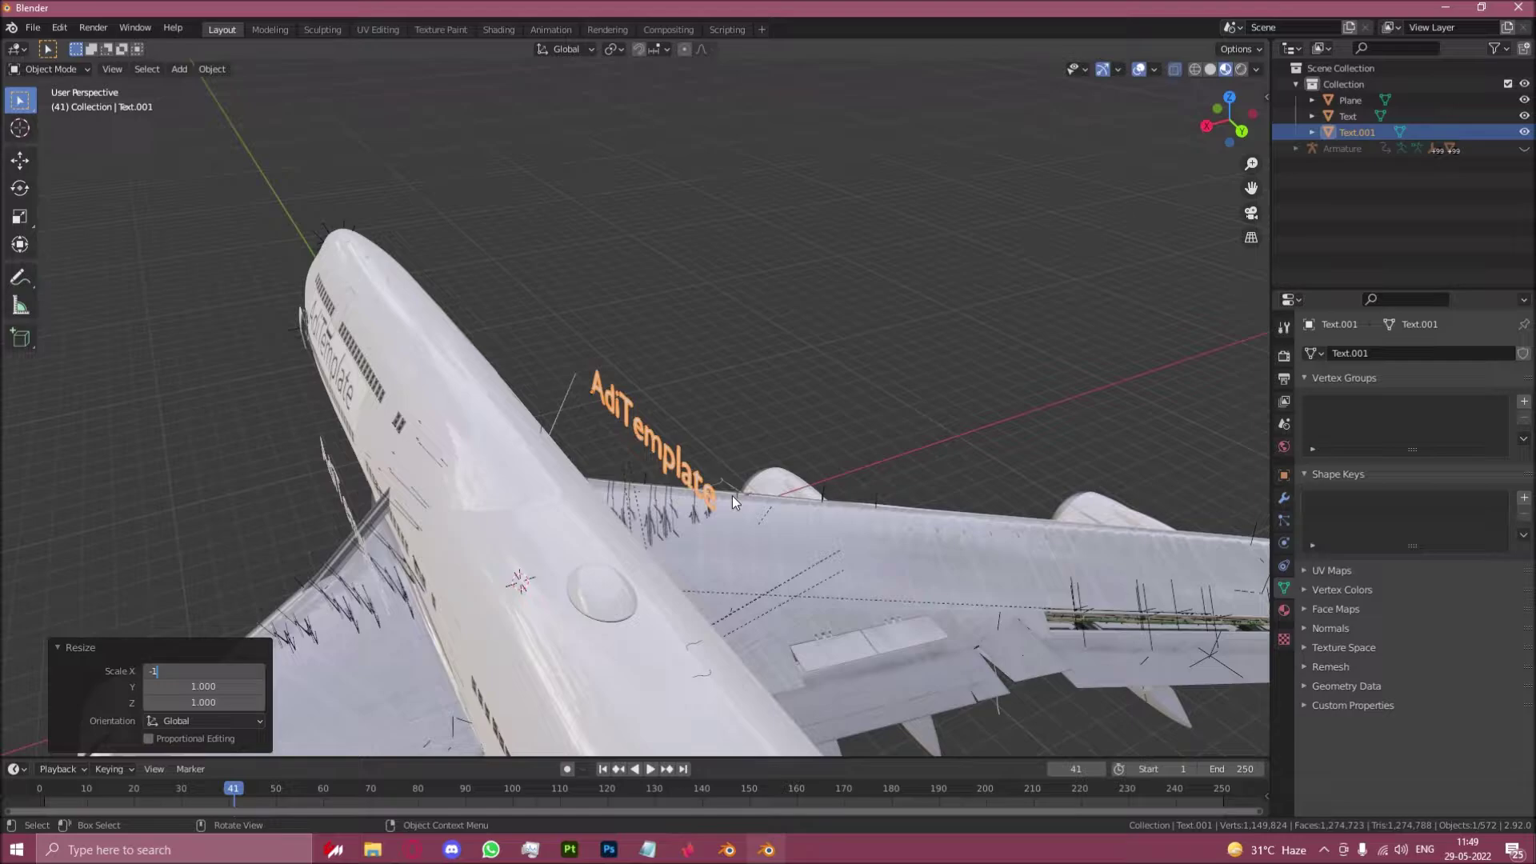
pyautogui.press('Return')
pyautogui.moveTo(682, 497); pyautogui.dragTo(564, 498, button='middle')
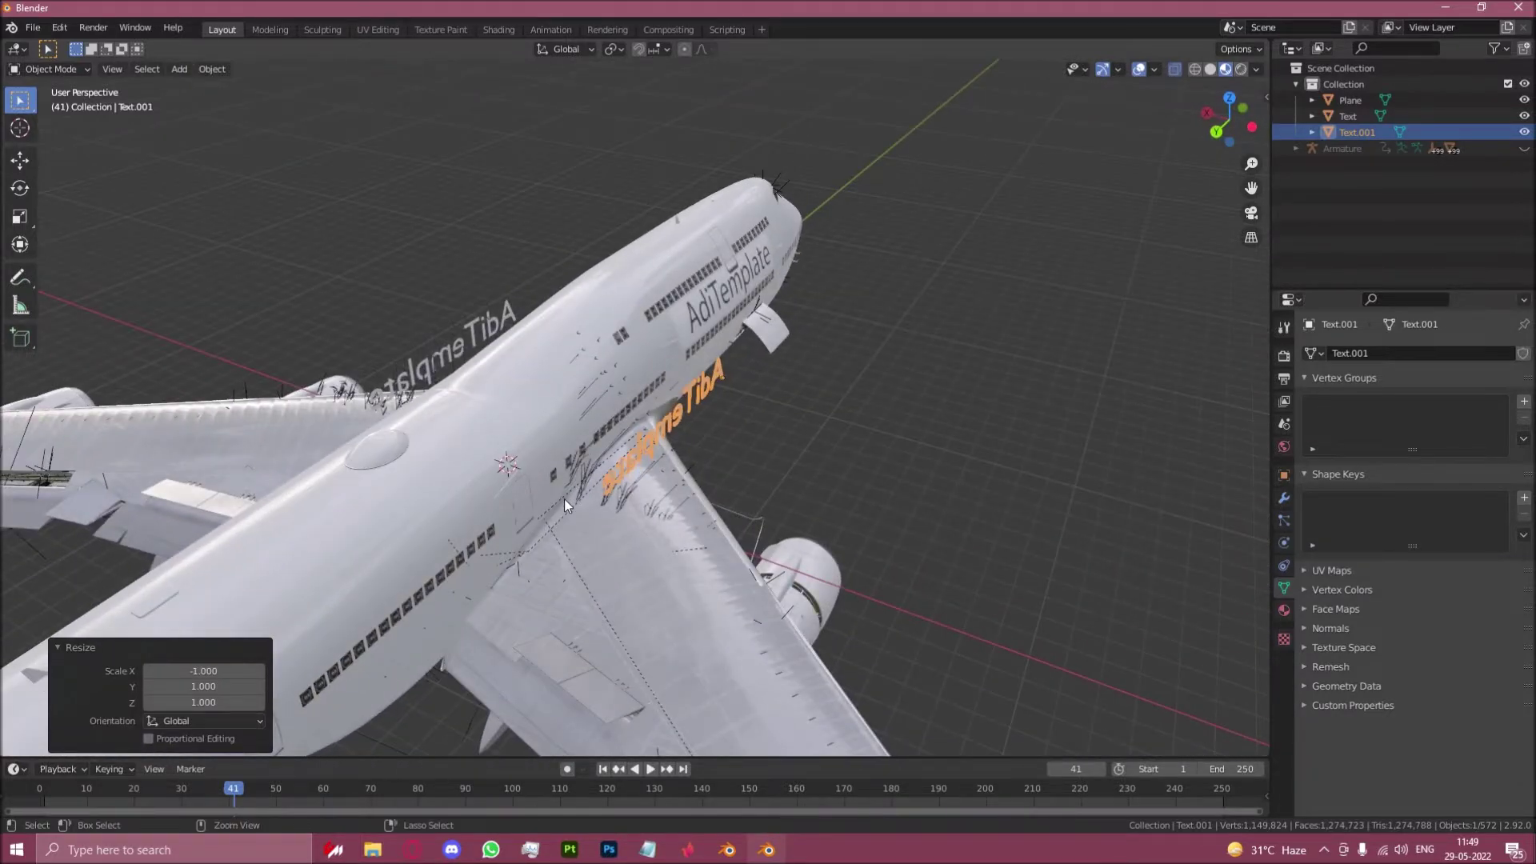
pyautogui.hotkey('ctrl', 'z')
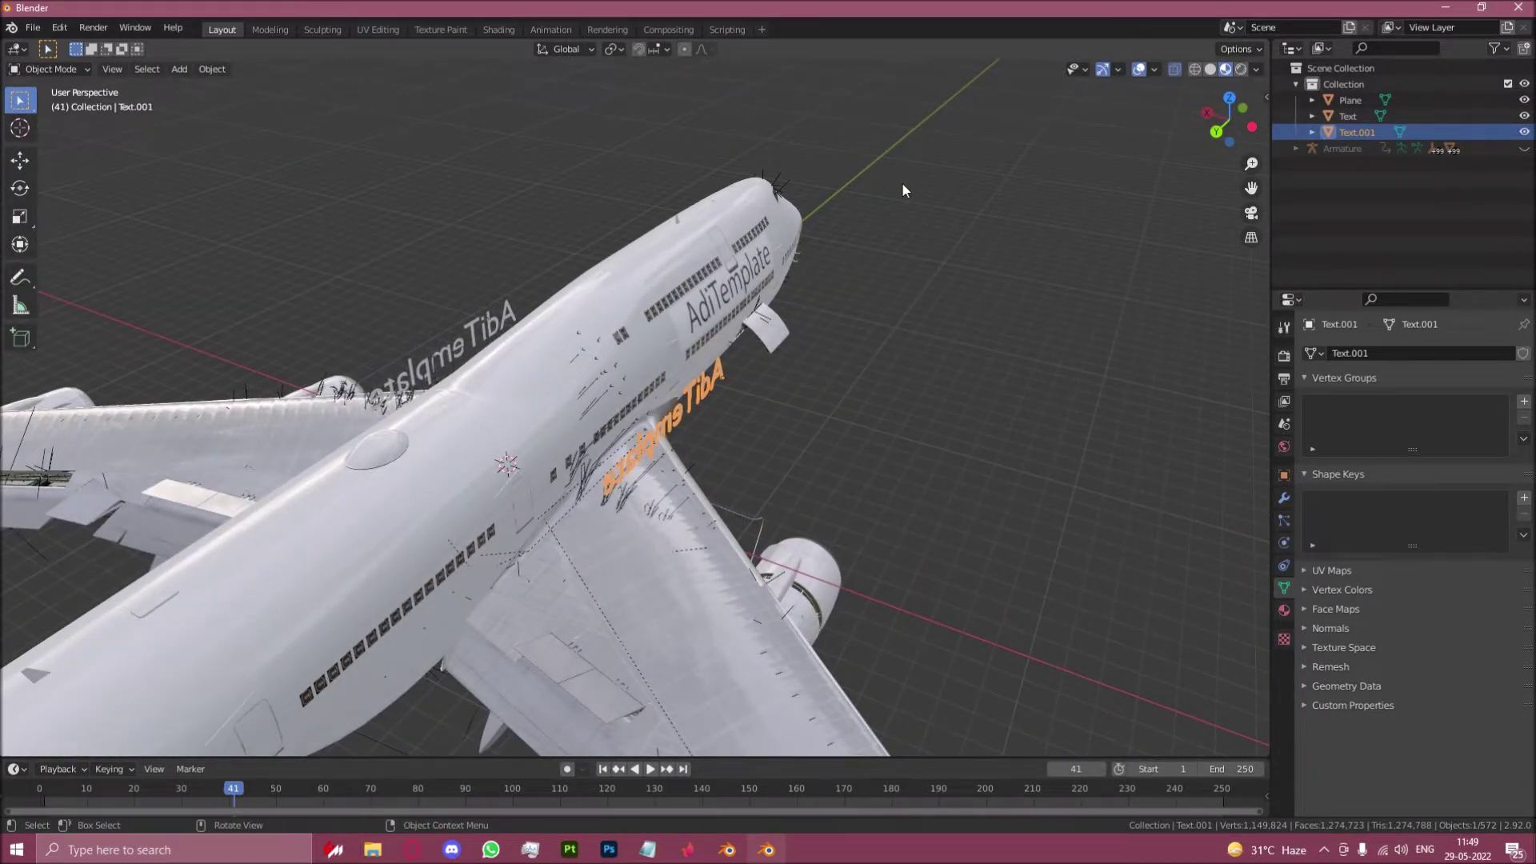
# Step: Try mirroring the copied text about its current origin with a Y scale of -1 and undo it
pyautogui.press('s')
pyautogui.press('Return')
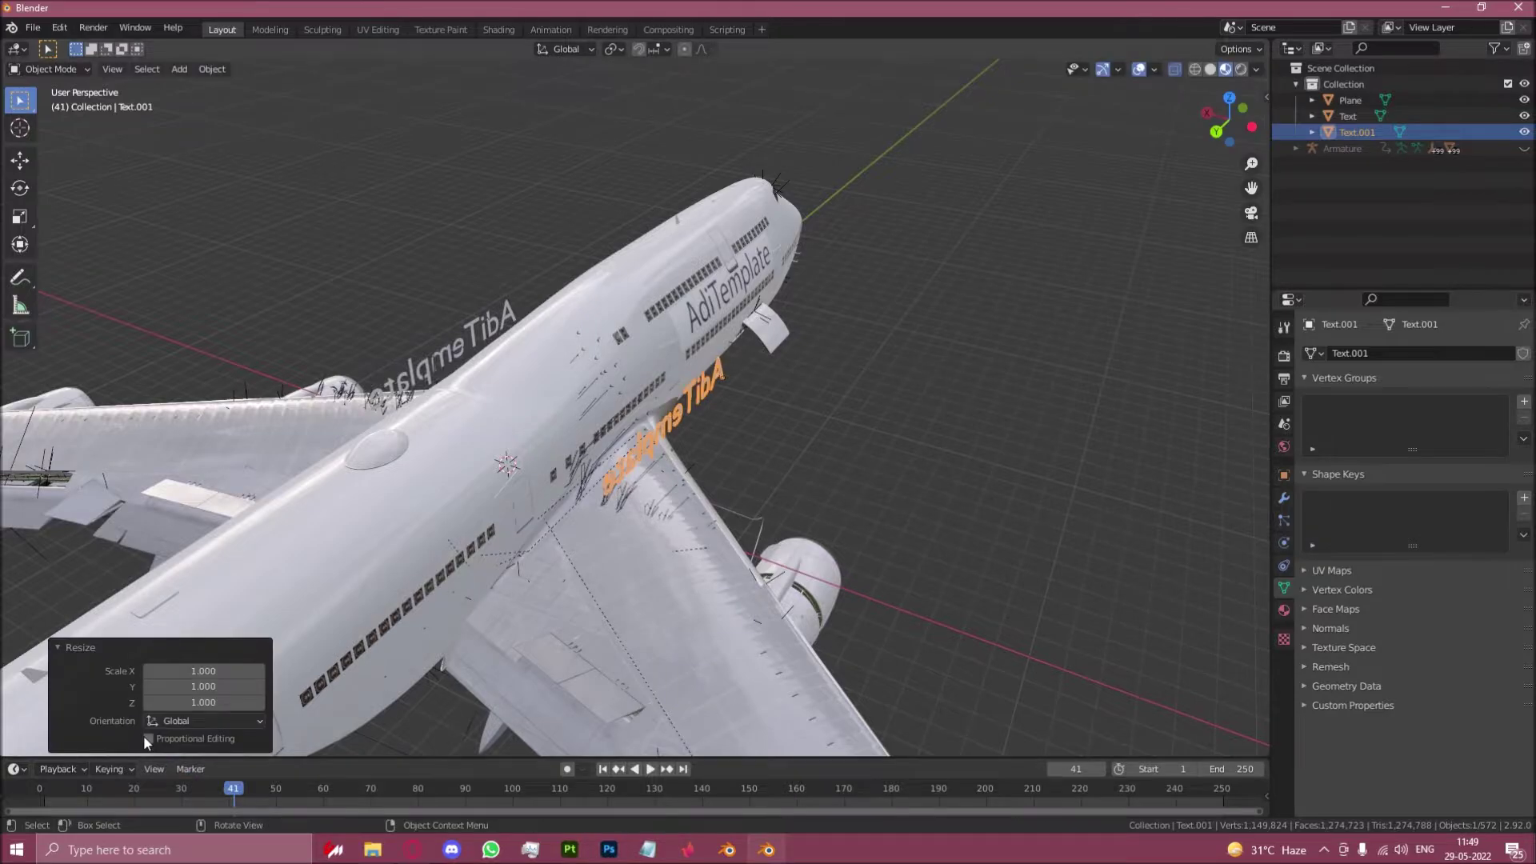
pyautogui.doubleClick(179, 688)
pyautogui.write('-1')
pyautogui.press('Return')
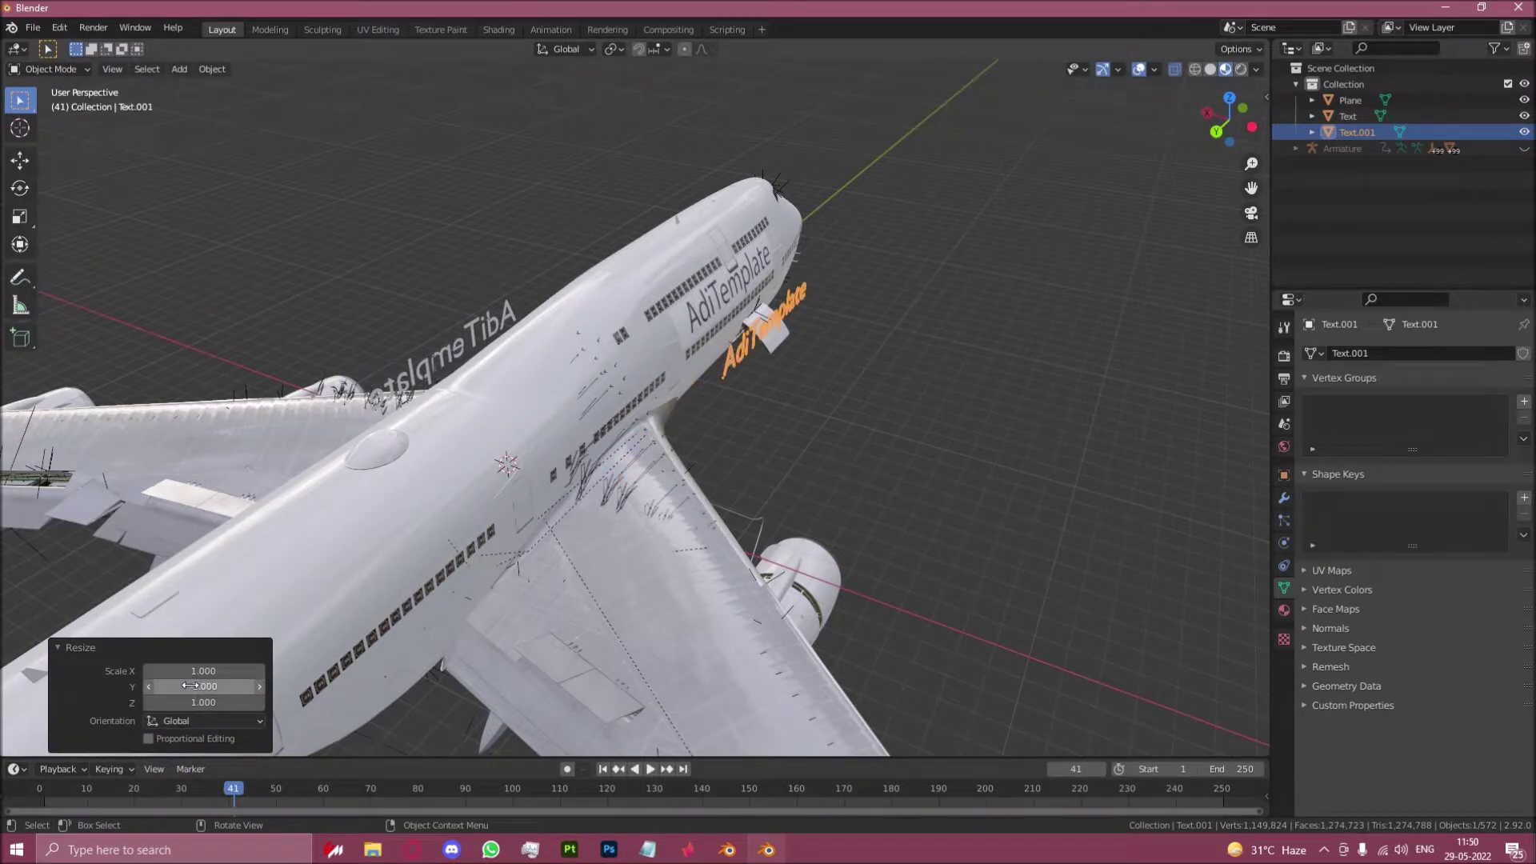
pyautogui.moveTo(560, 448); pyautogui.dragTo(731, 397, button='middle')
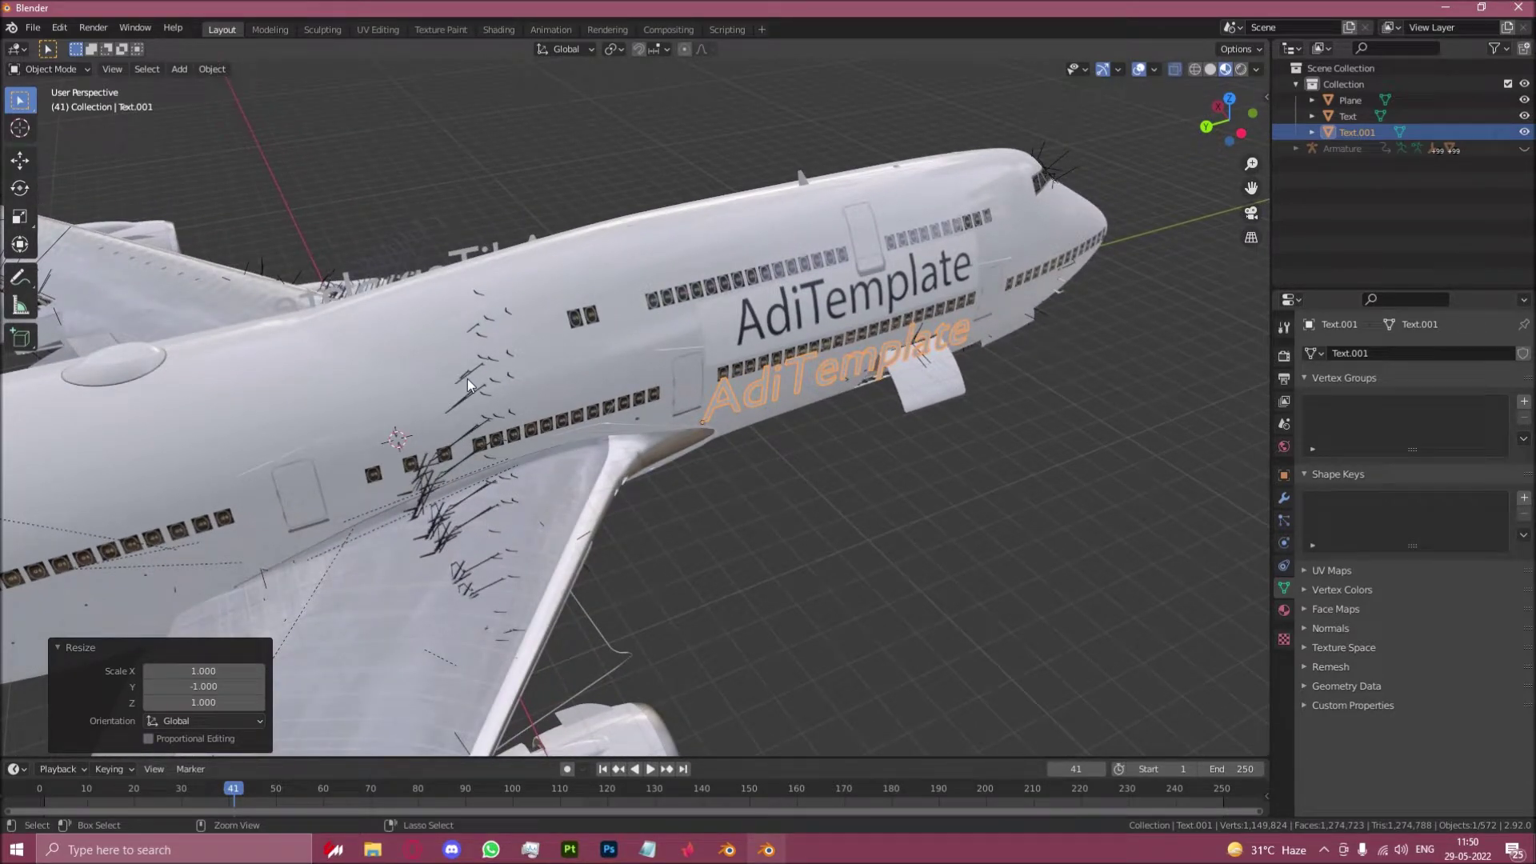
pyautogui.hotkey('ctrl', 'z')
# Step: Set the copied text's origin to its geometry and mirror it with a Y scale of -1
pyautogui.click(210, 69)
pyautogui.moveTo(282, 102)
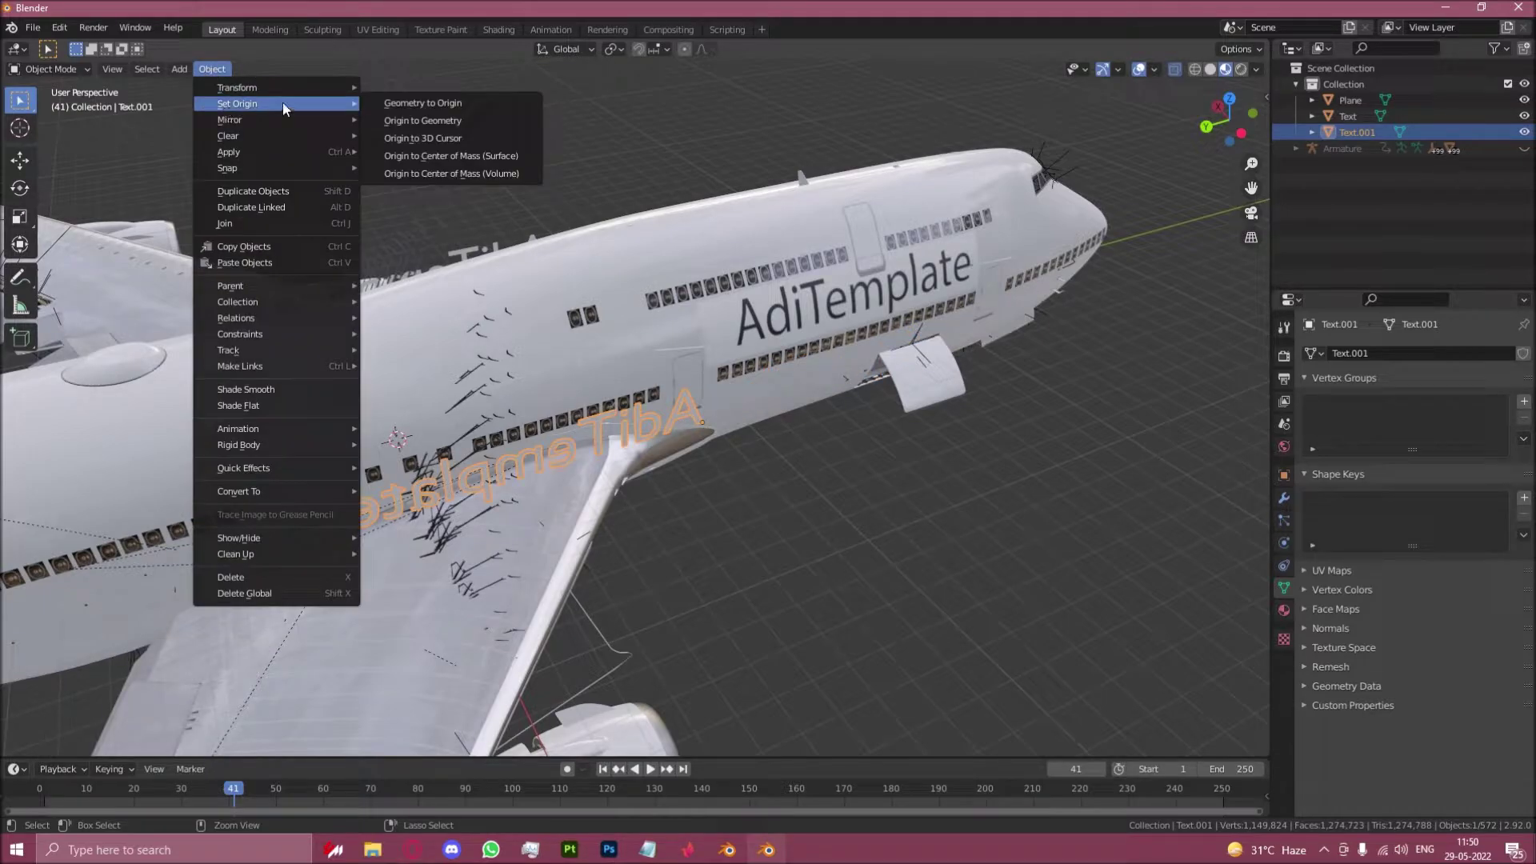
pyautogui.click(430, 122)
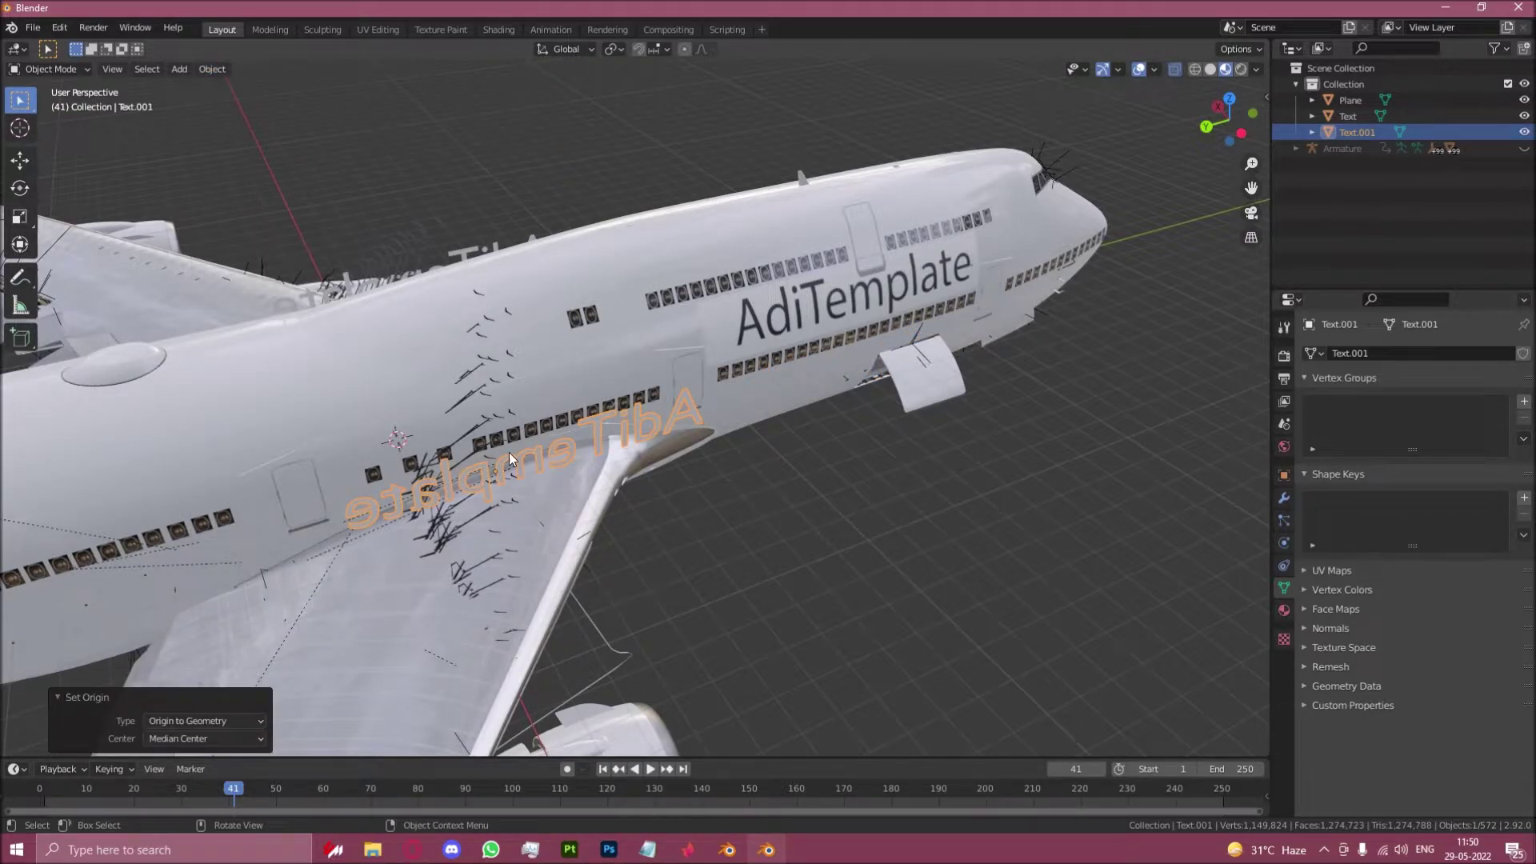
pyautogui.press('s')
pyautogui.click(593, 405)
pyautogui.click(167, 683)
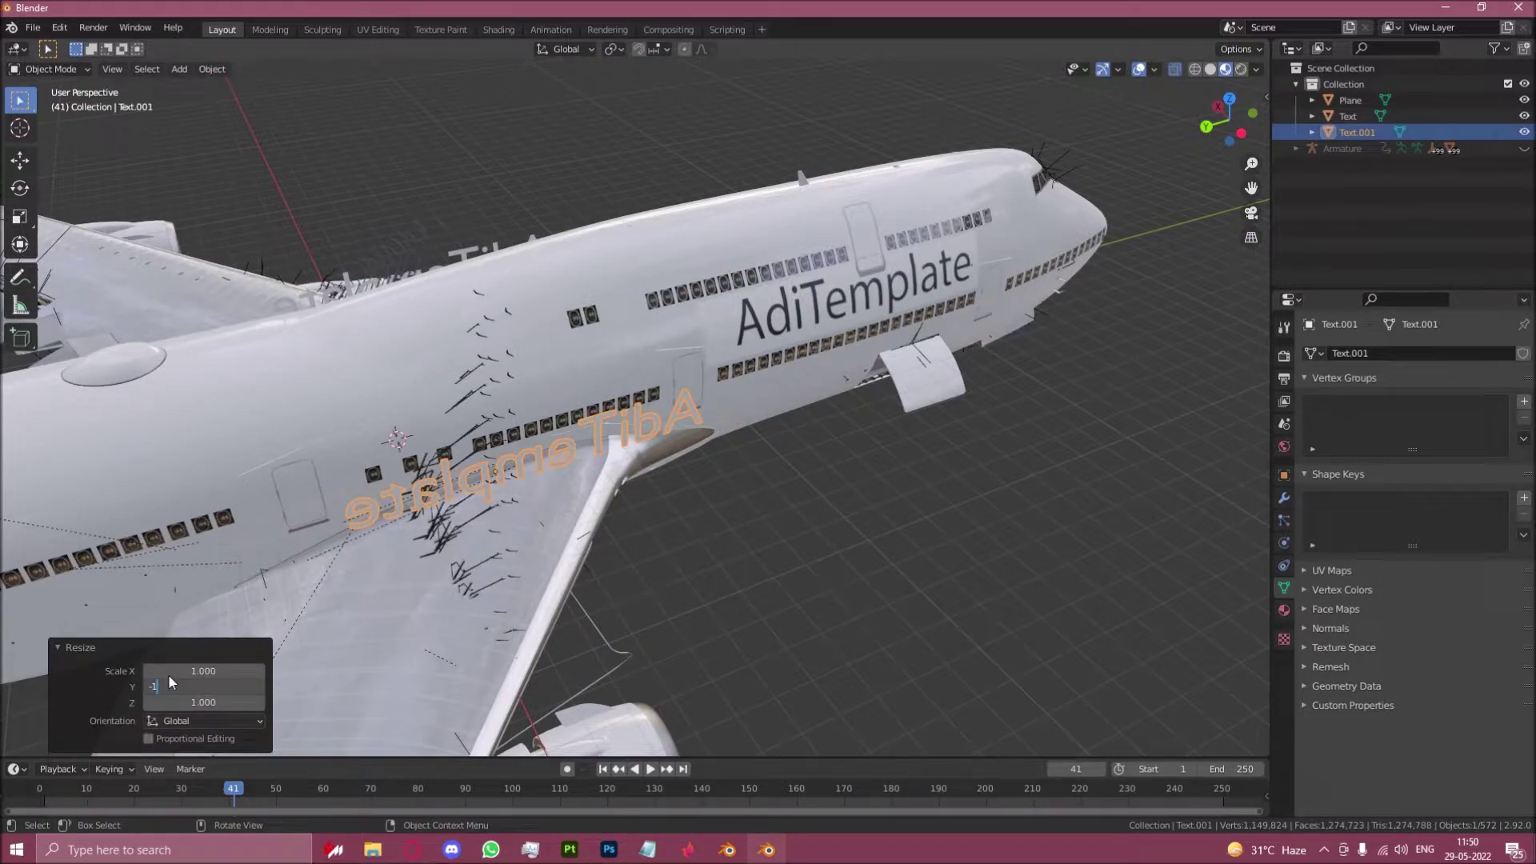
pyautogui.write('-1')
pyautogui.press('Return')
# Step: Move the mirrored text about 2.46 m along negative Y toward the nose
pyautogui.moveTo(475, 517); pyautogui.dragTo(552, 526, button='middle')
pyautogui.press('g')
pyautogui.press('x')
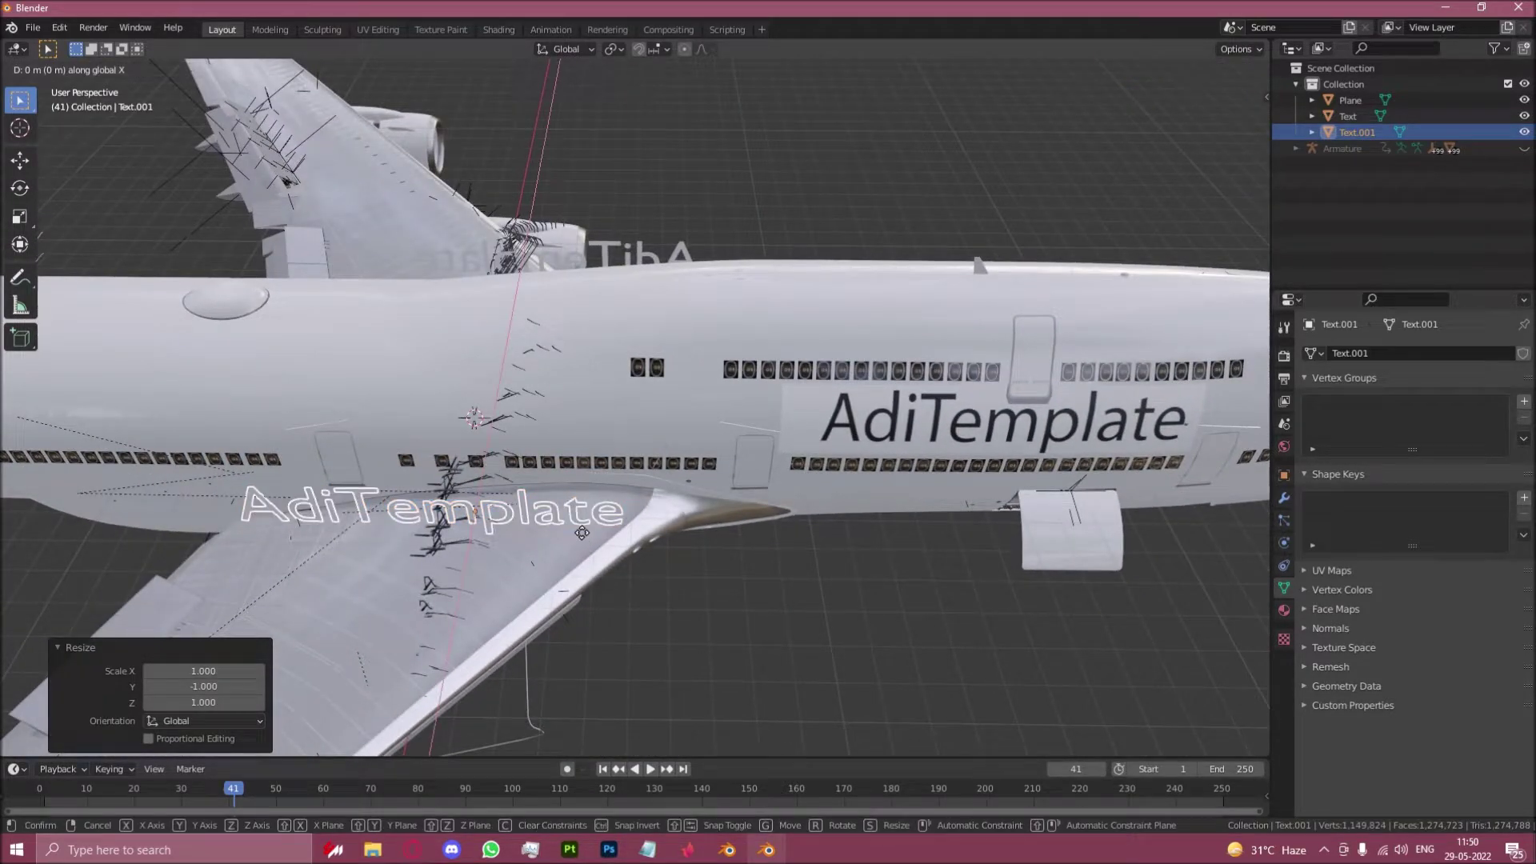
pyautogui.press('y')
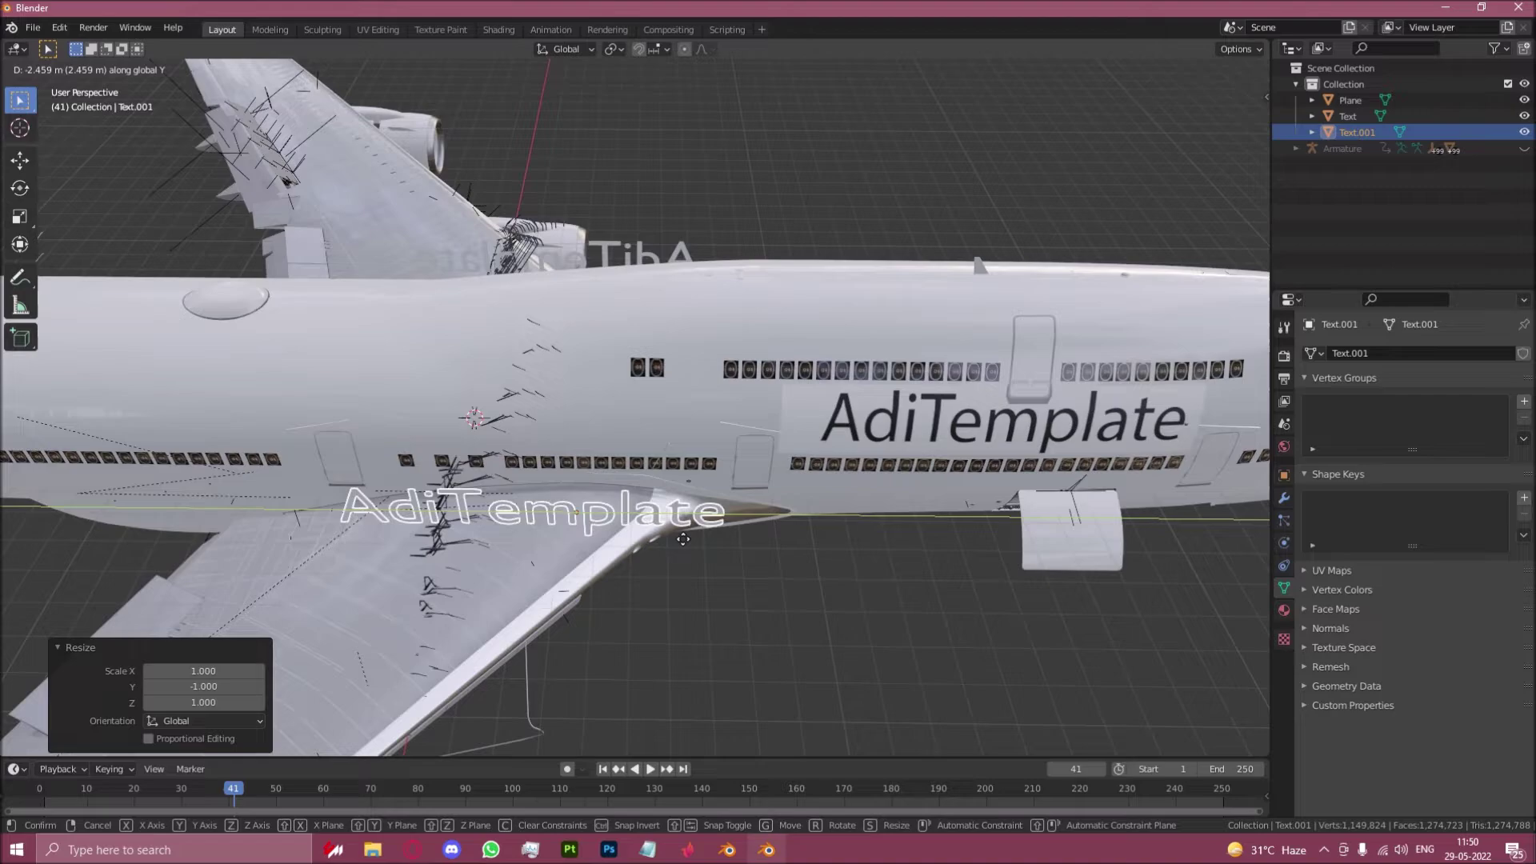
pyautogui.click(684, 539)
# Step: Align the mirrored text with the original by moving it about 0.18 m along Y in an X-ray left view
pyautogui.keyDown('alt'); pyautogui.moveTo(684, 539); pyautogui.dragTo(704, 502, button='middle'); pyautogui.keyUp('alt')
pyautogui.click(1178, 72)
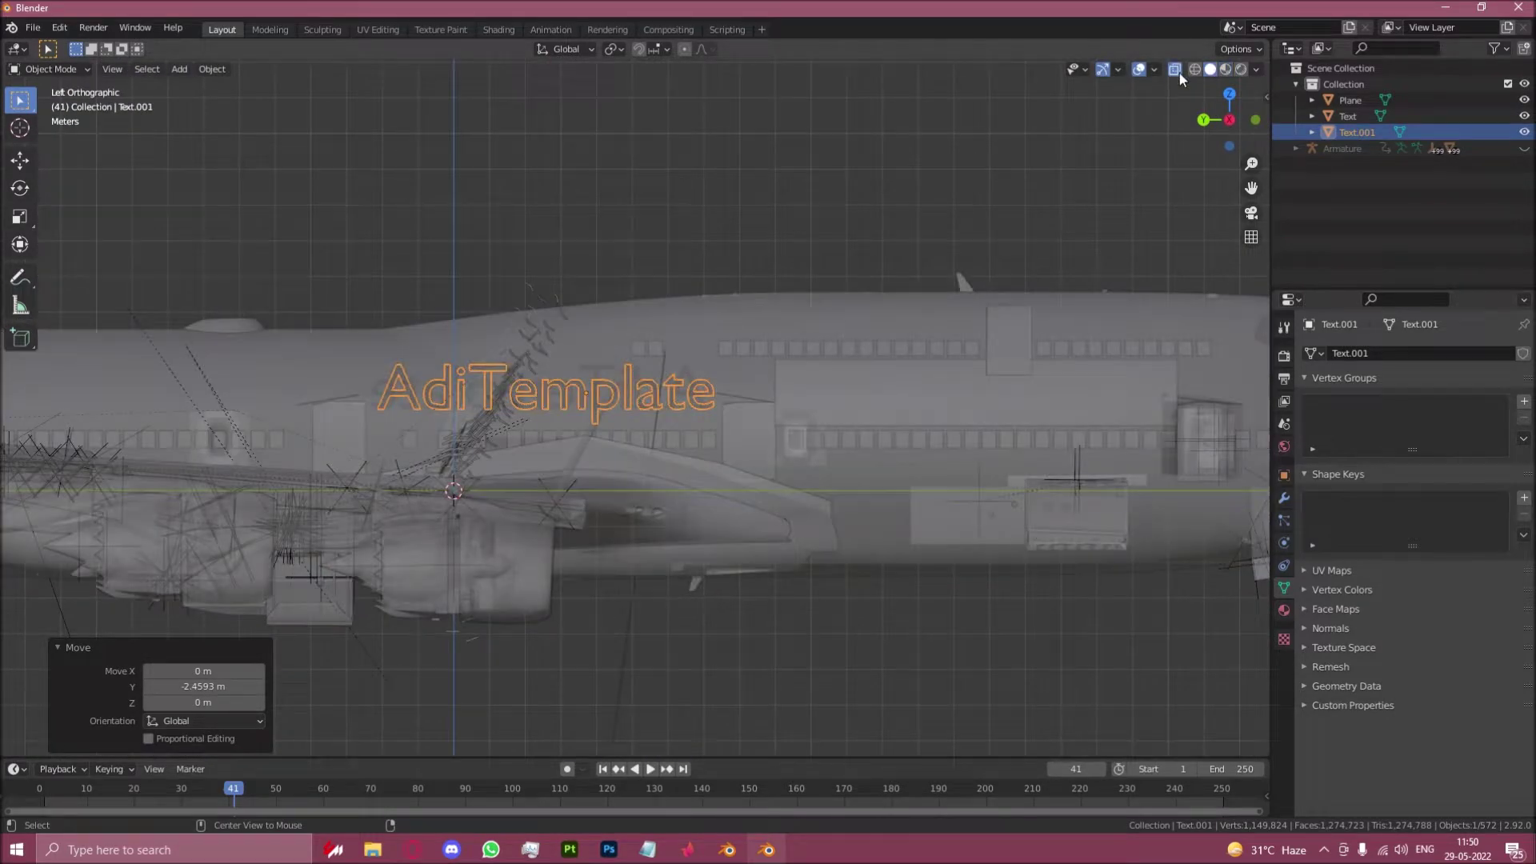
pyautogui.press('g')
pyautogui.press('y')
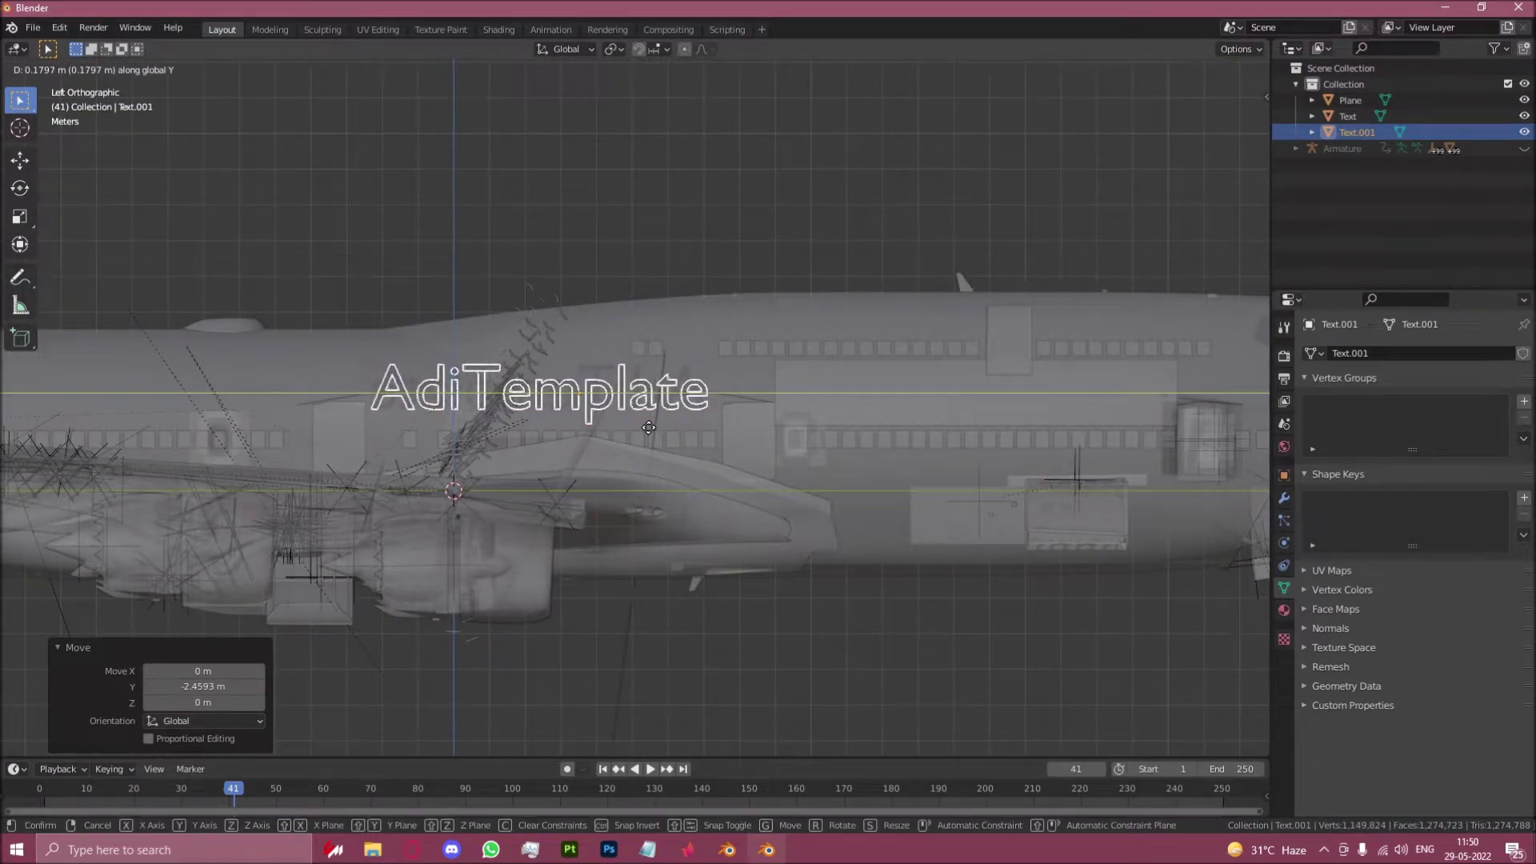
pyautogui.click(649, 434)
pyautogui.moveTo(649, 435); pyautogui.dragTo(557, 549, button='middle')
pyautogui.hotkey('alt', 'z')
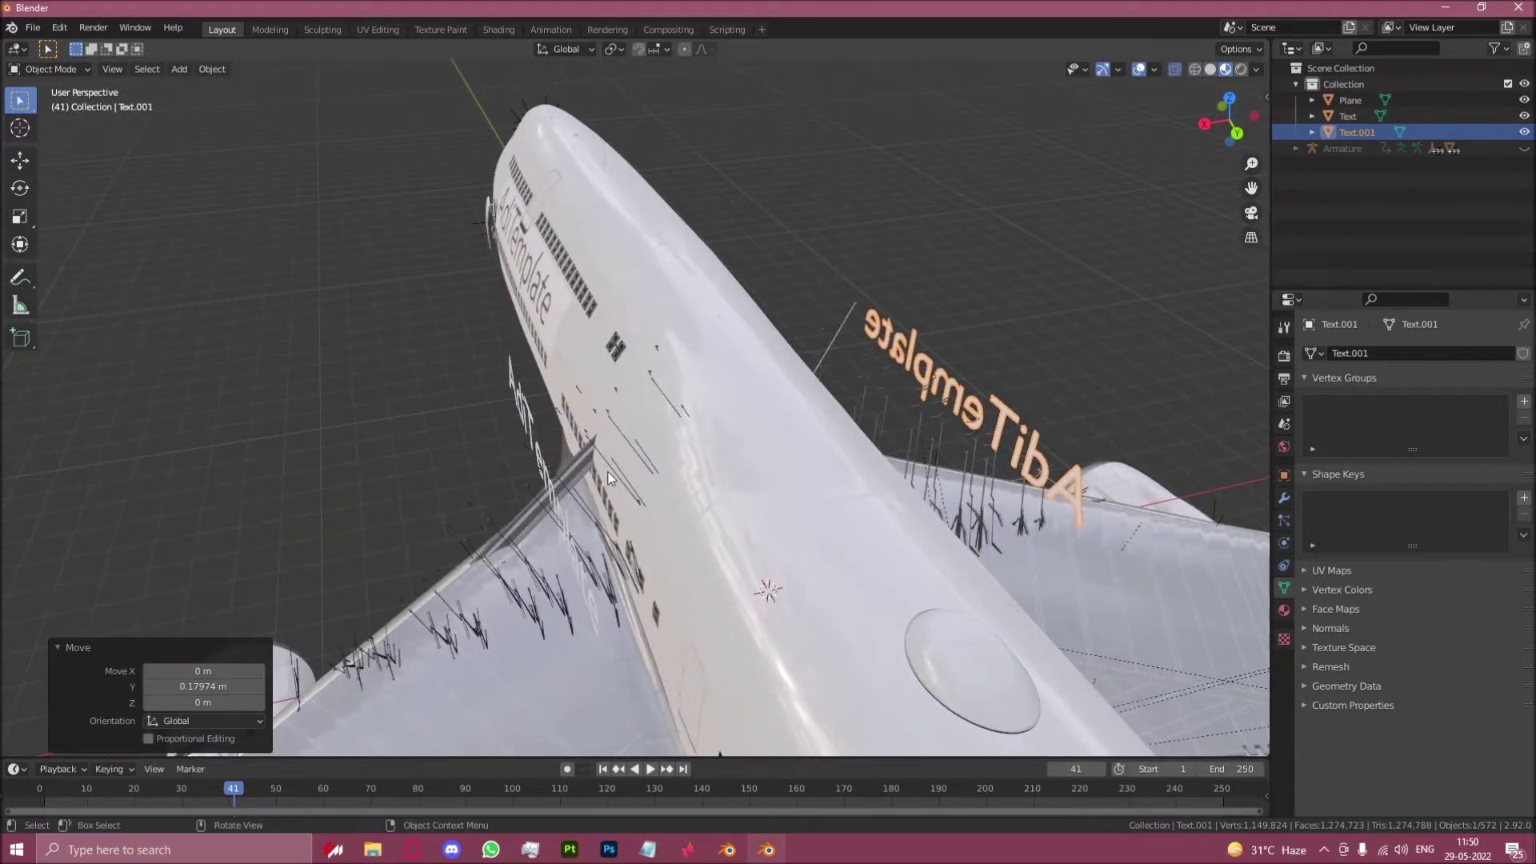
# Step: Extrude the original text's faces about 2.85 m inward through the fuselage side
pyautogui.click(540, 439)
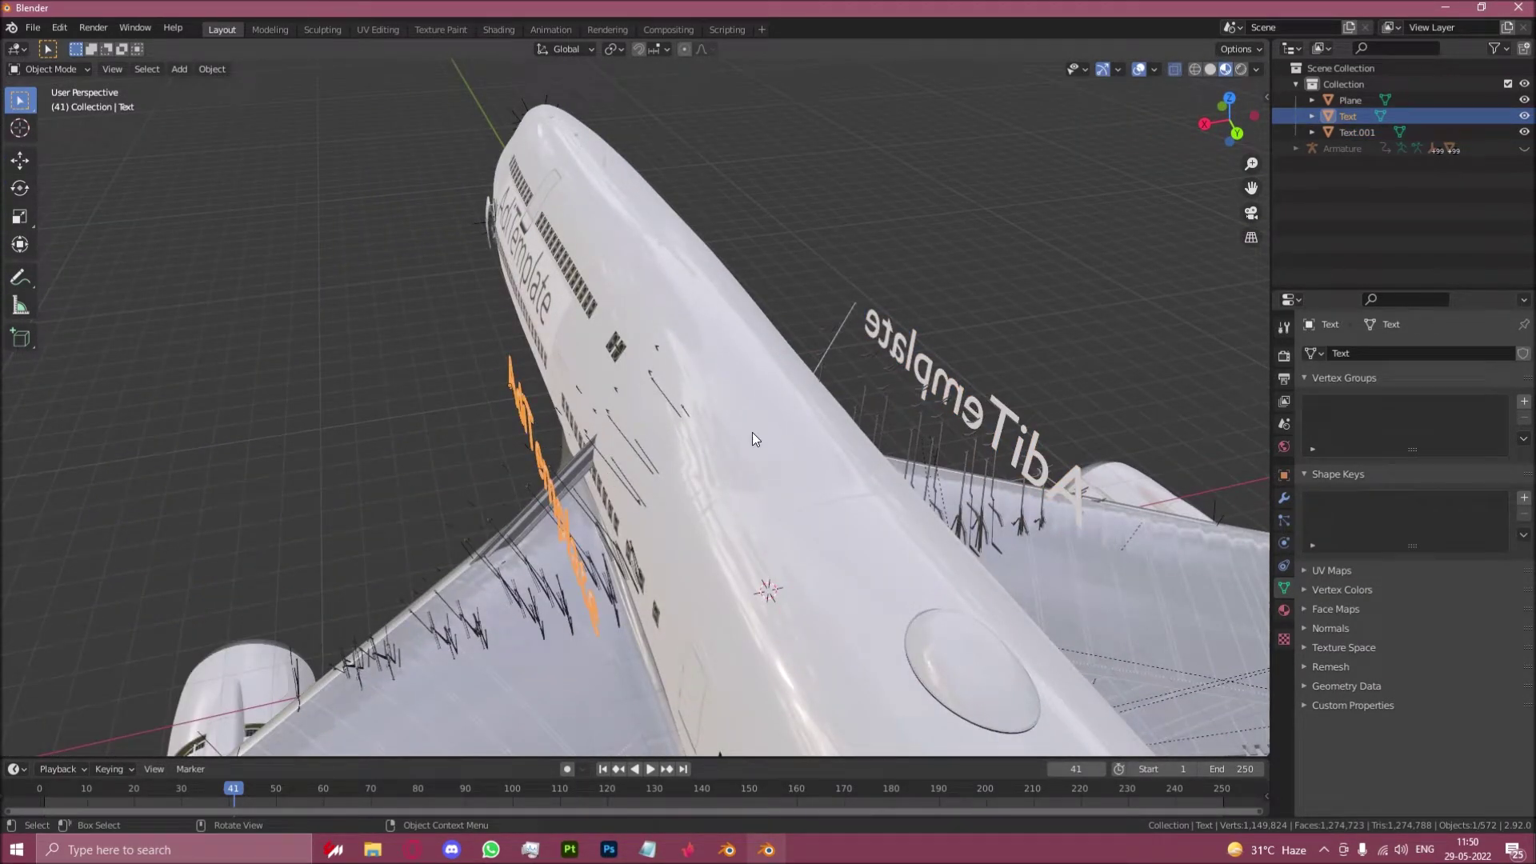
pyautogui.press('Tab')
pyautogui.press('e')
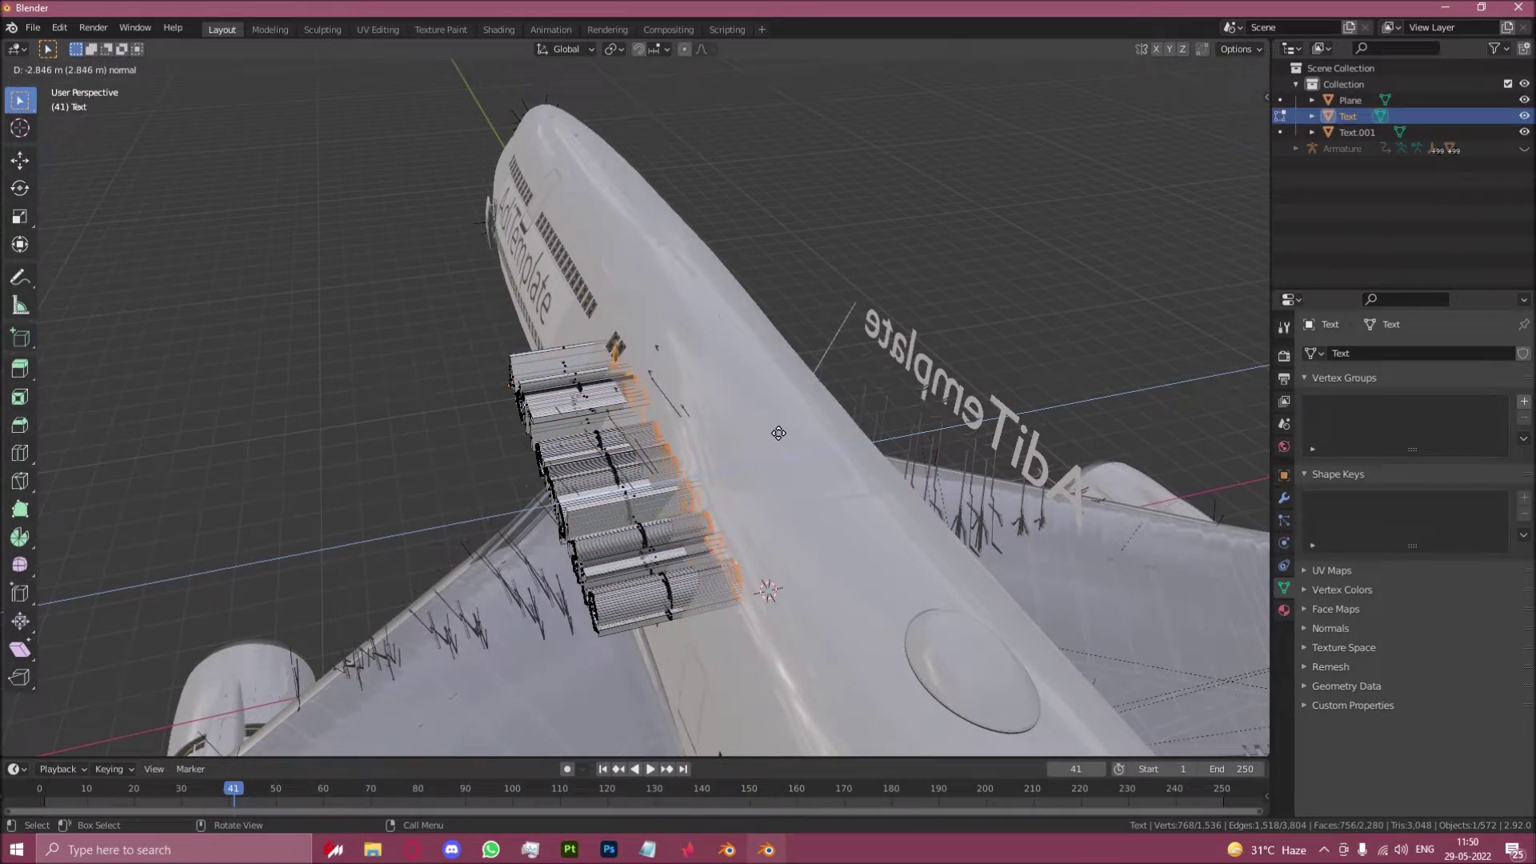
pyautogui.click(779, 433)
pyautogui.press('Tab')
pyautogui.moveTo(778, 433); pyautogui.dragTo(723, 390, button='middle')
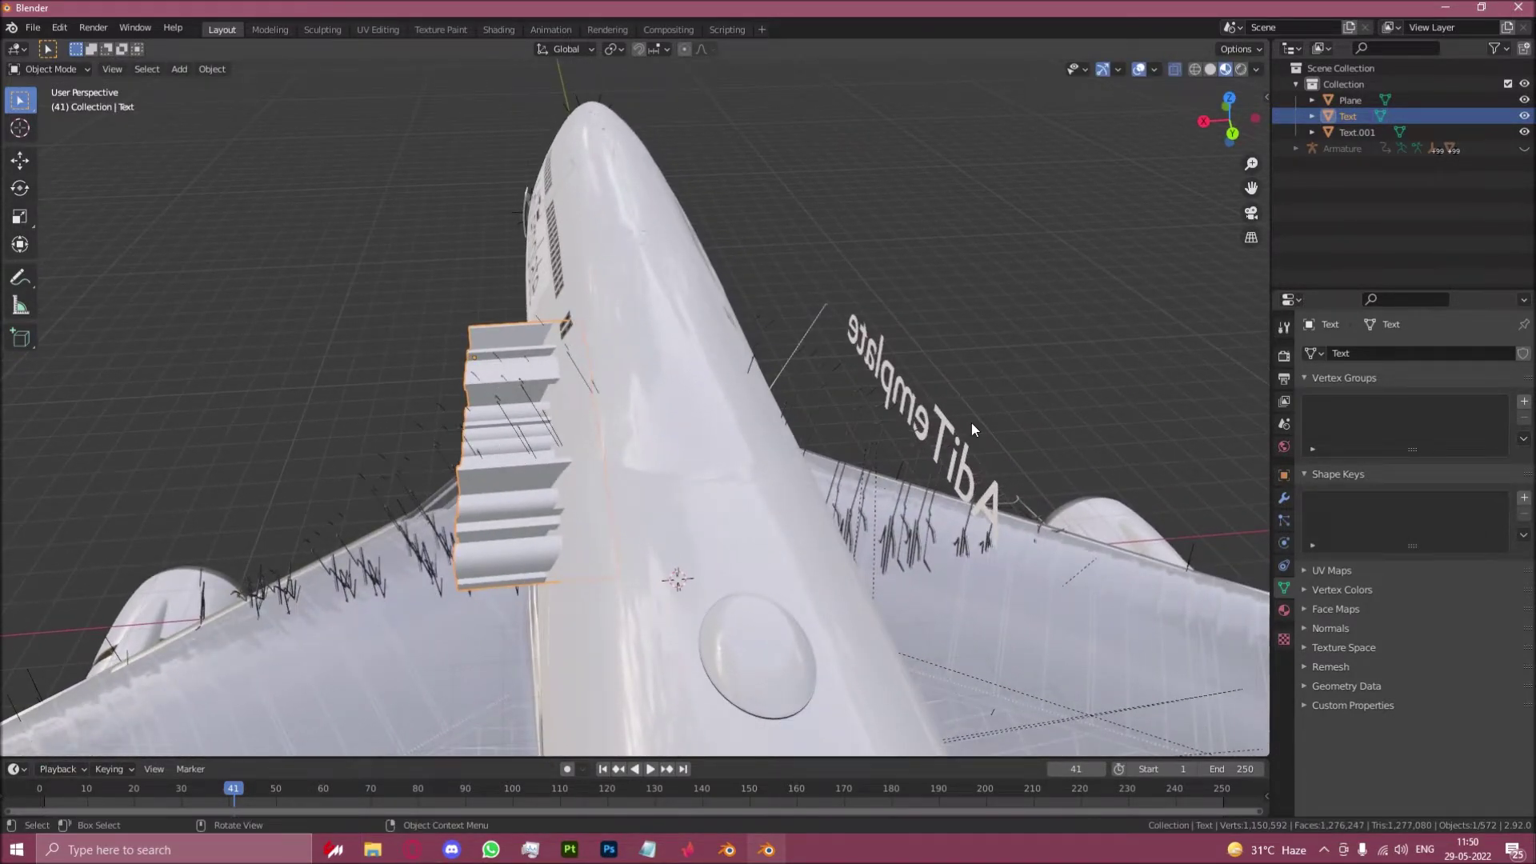
# Step: Extrude the mirrored text's faces inward through the opposite side of the fuselage
pyautogui.click(941, 414)
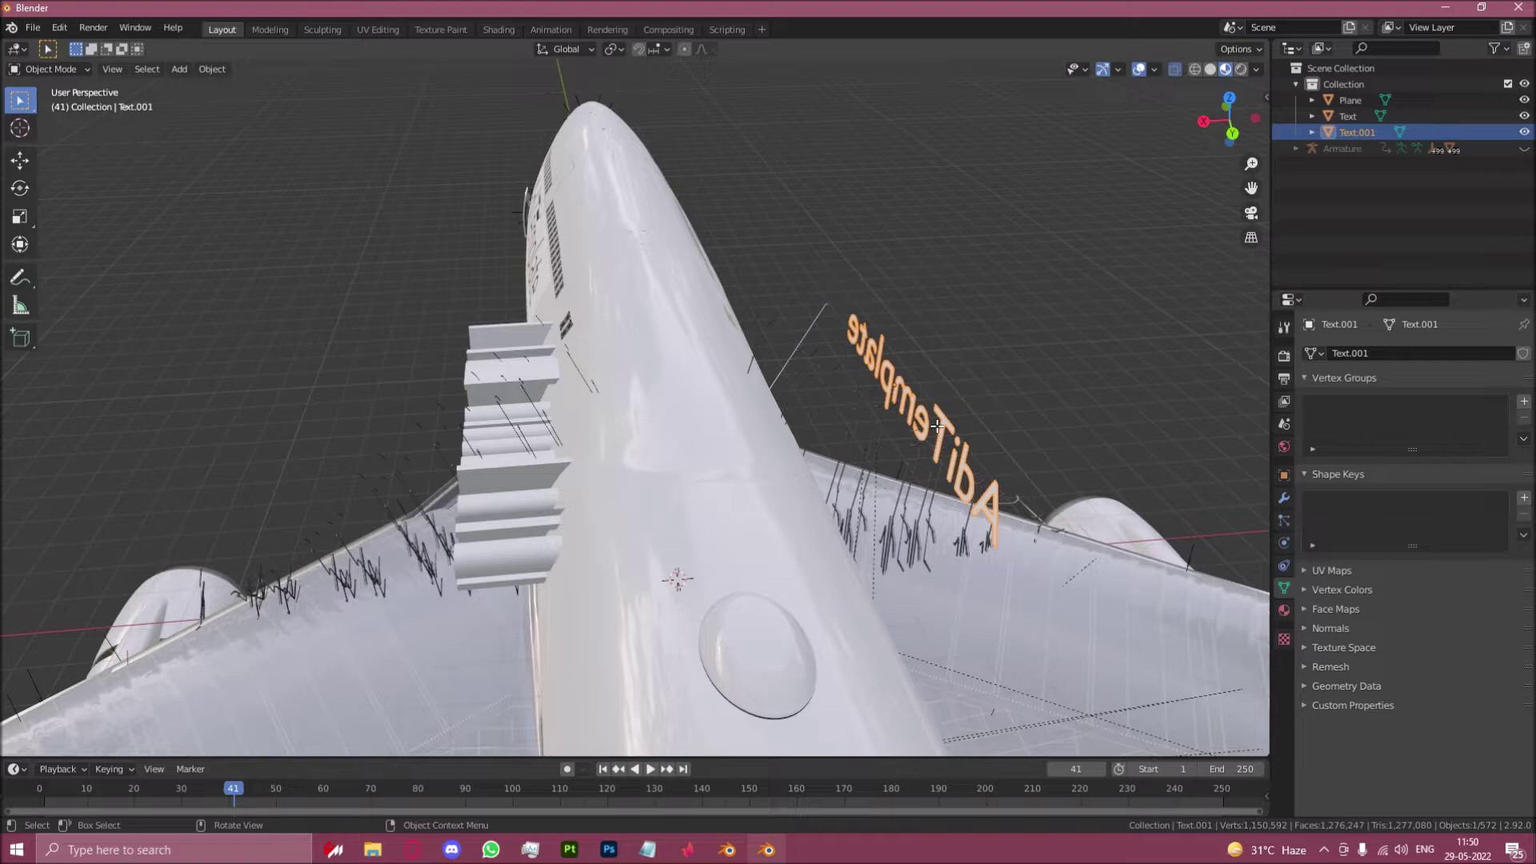
pyautogui.press('Tab')
pyautogui.press('e')
pyautogui.click(748, 455)
pyautogui.press('Tab')
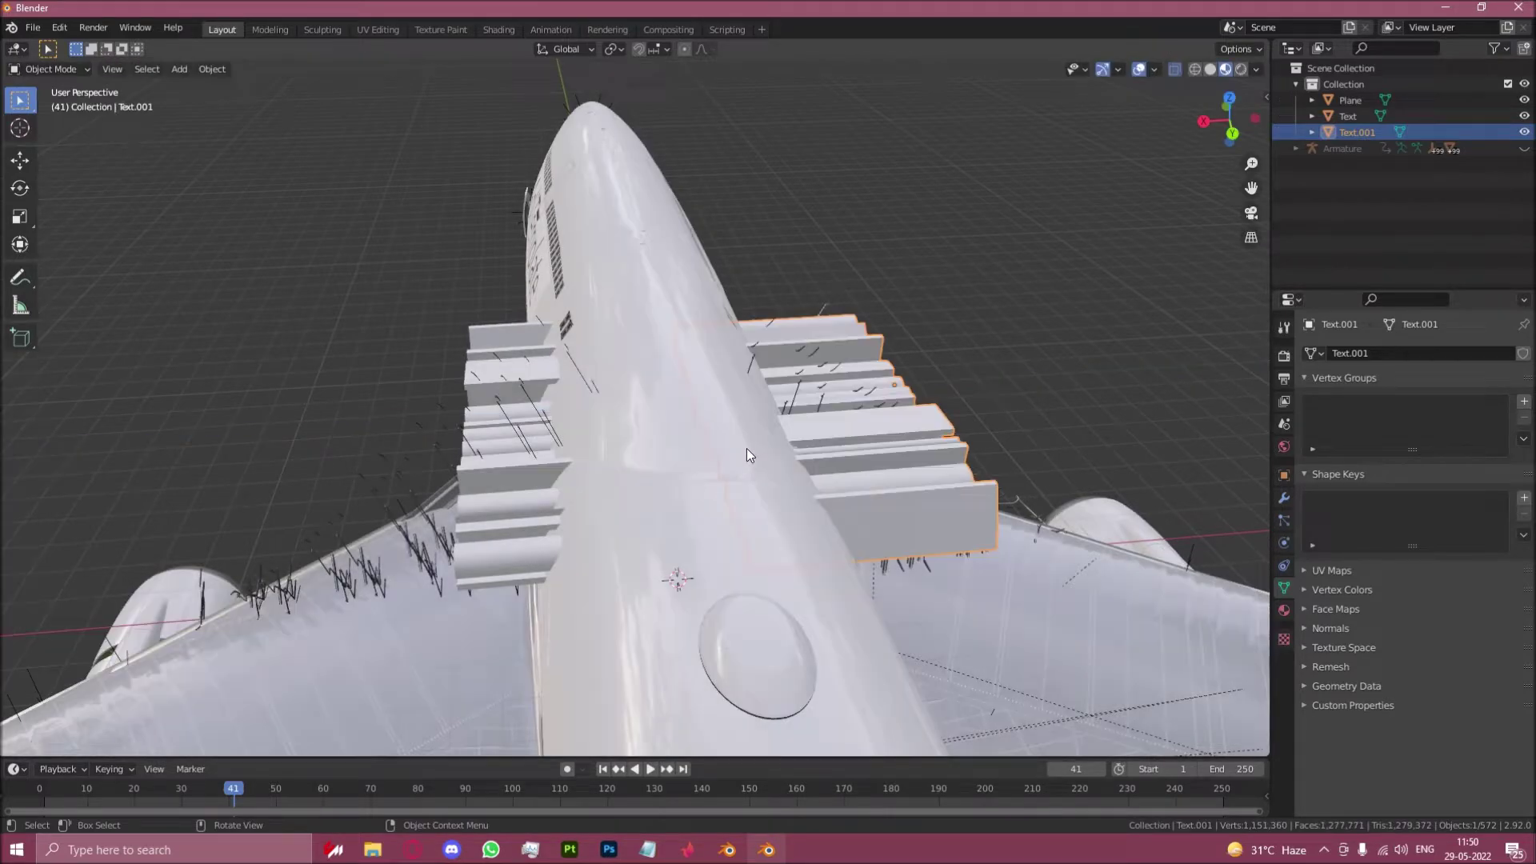
# Step: Add a Boolean modifier to the original text, set to Intersect with FUSELAGE using the Fast solver, and apply it
pyautogui.moveTo(749, 455); pyautogui.dragTo(669, 501, button='middle')
pyautogui.click(572, 552)
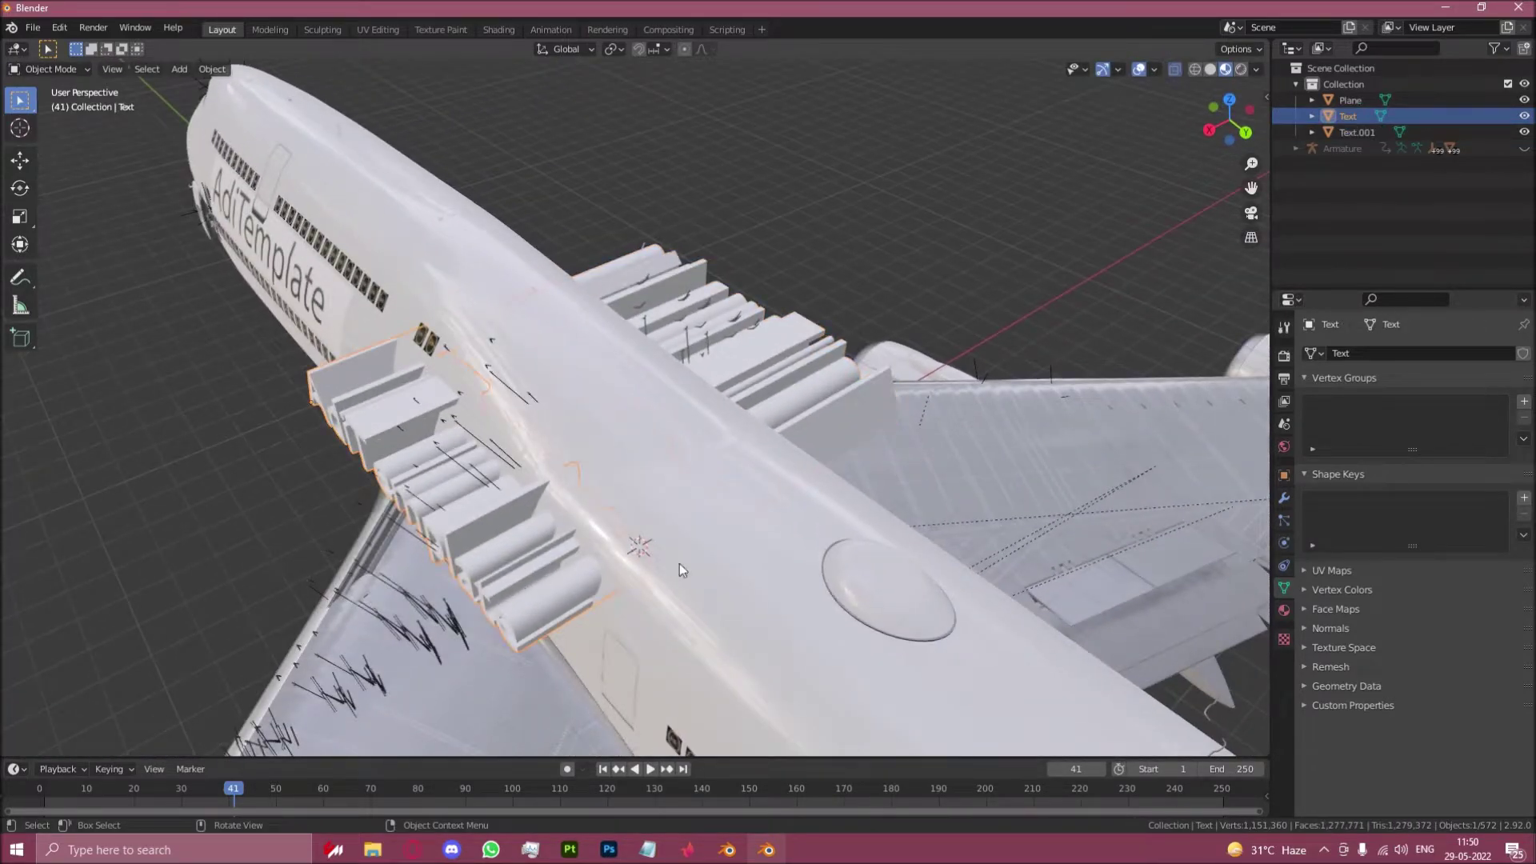
pyautogui.click(1284, 497)
pyautogui.click(1344, 356)
pyautogui.click(1236, 433)
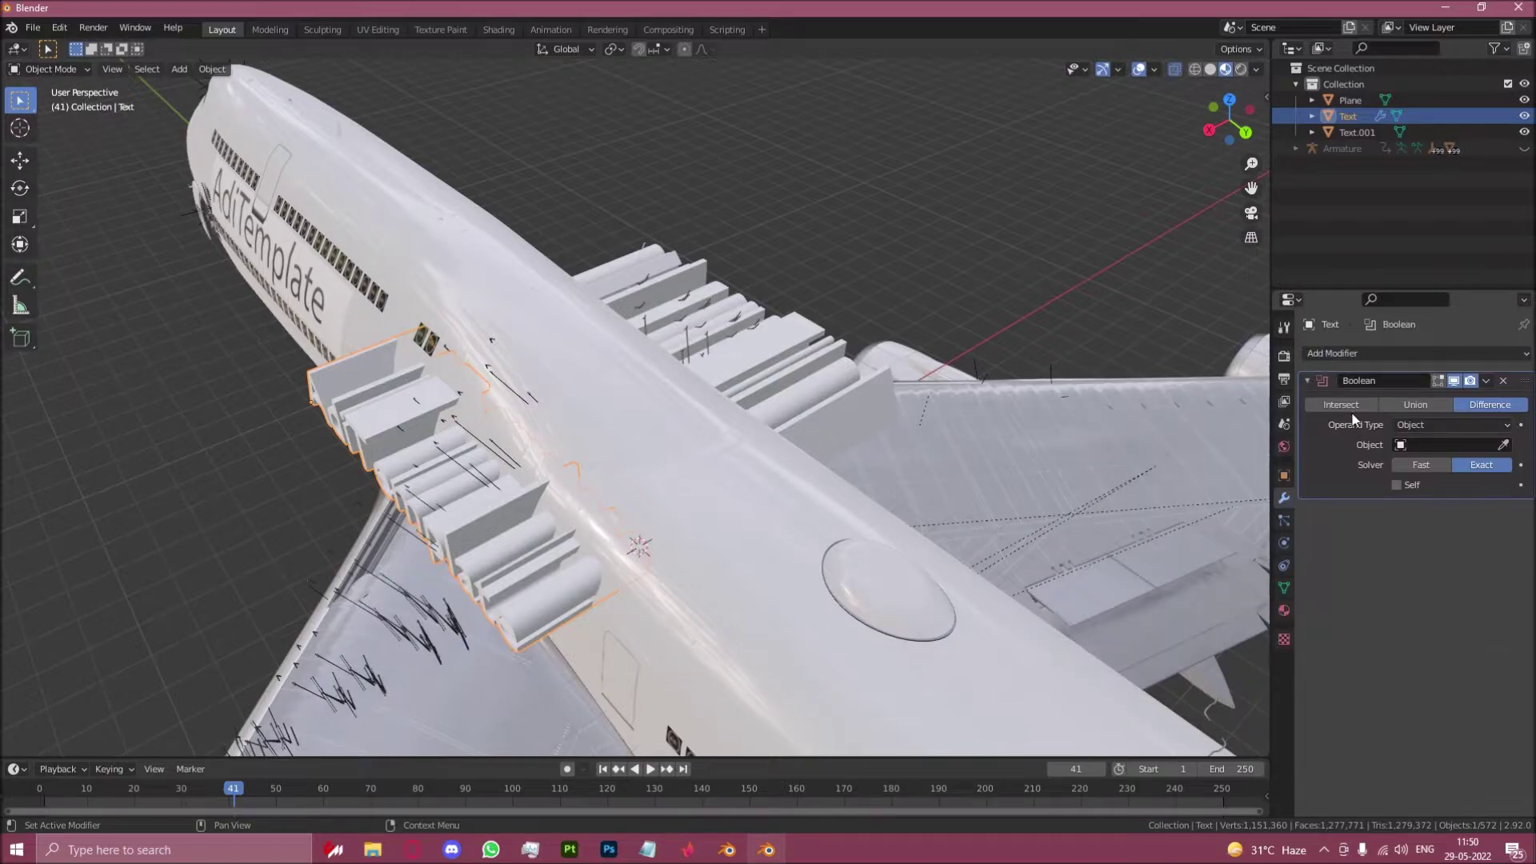
pyautogui.click(1504, 445)
pyautogui.click(780, 508)
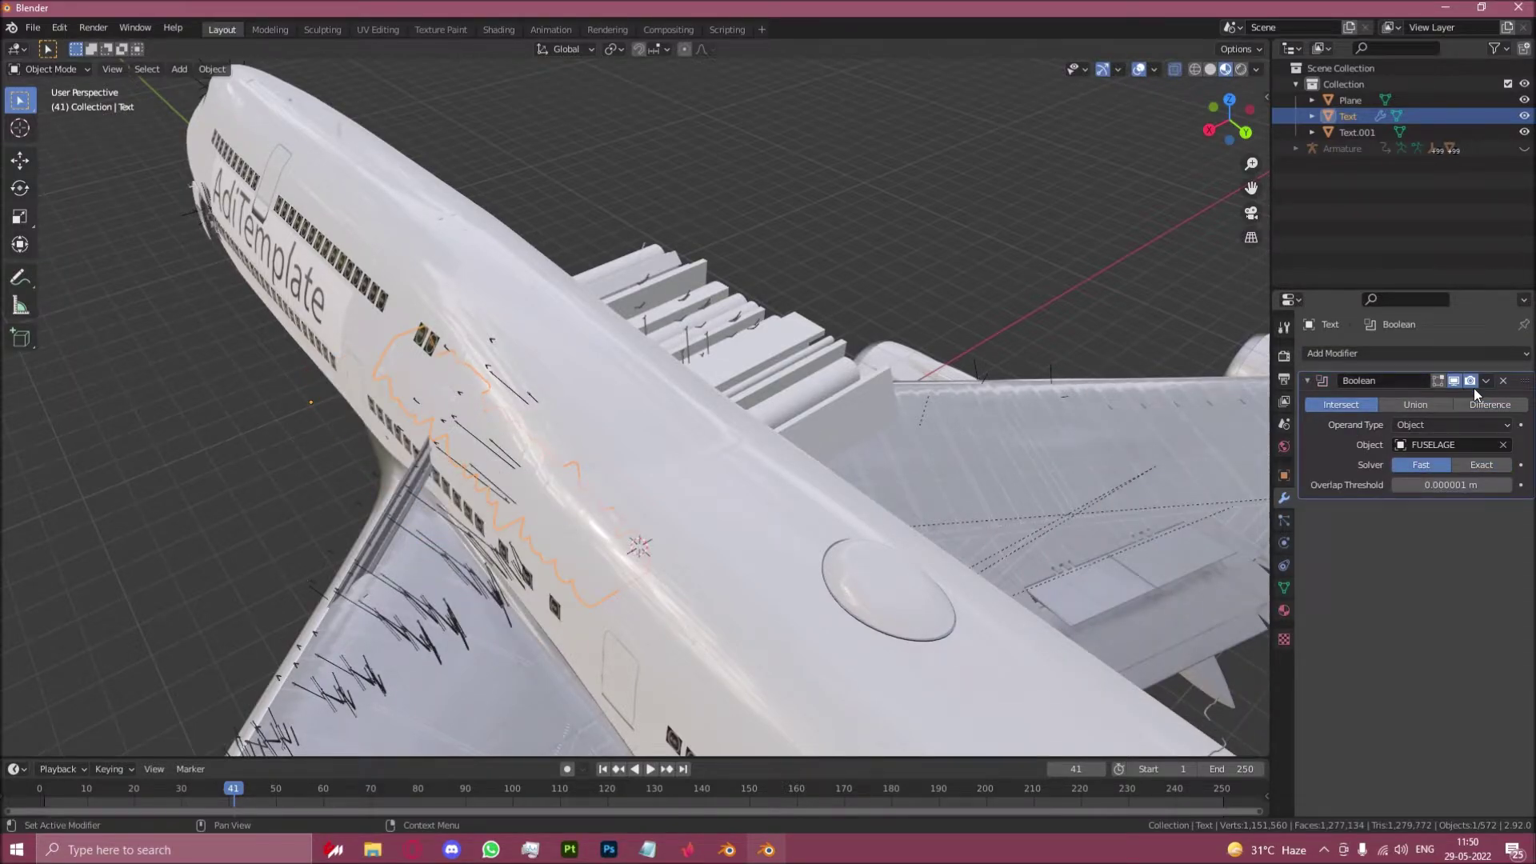
pyautogui.click(1486, 381)
pyautogui.click(1476, 408)
# Step: Give the mirrored text a Boolean modifier intersecting it with FUSELAGE using the Fast solver, and apply it
pyautogui.click(804, 404)
pyautogui.click(1361, 352)
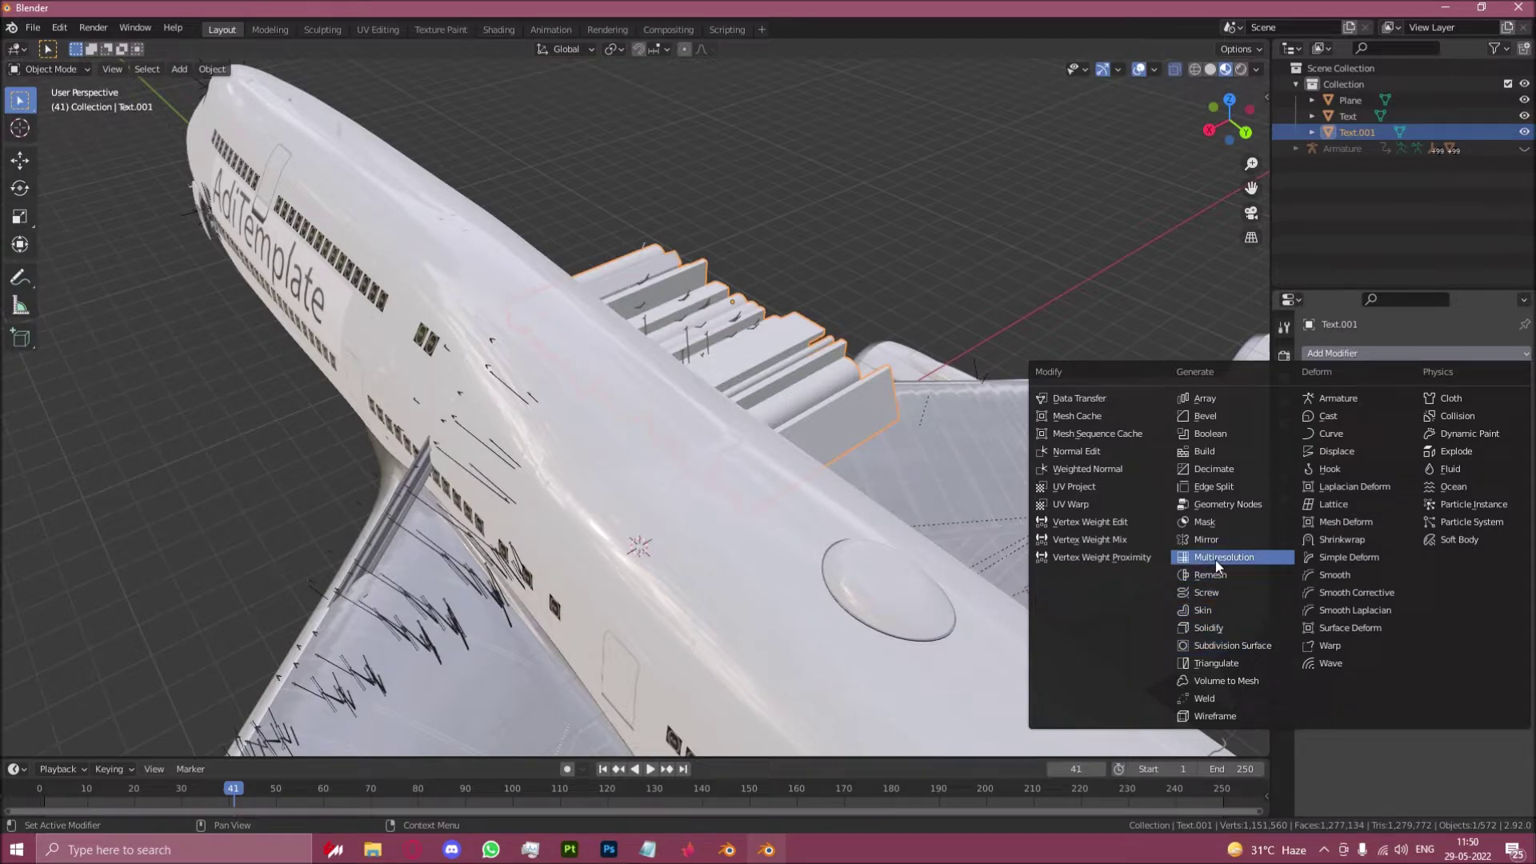
pyautogui.click(1225, 433)
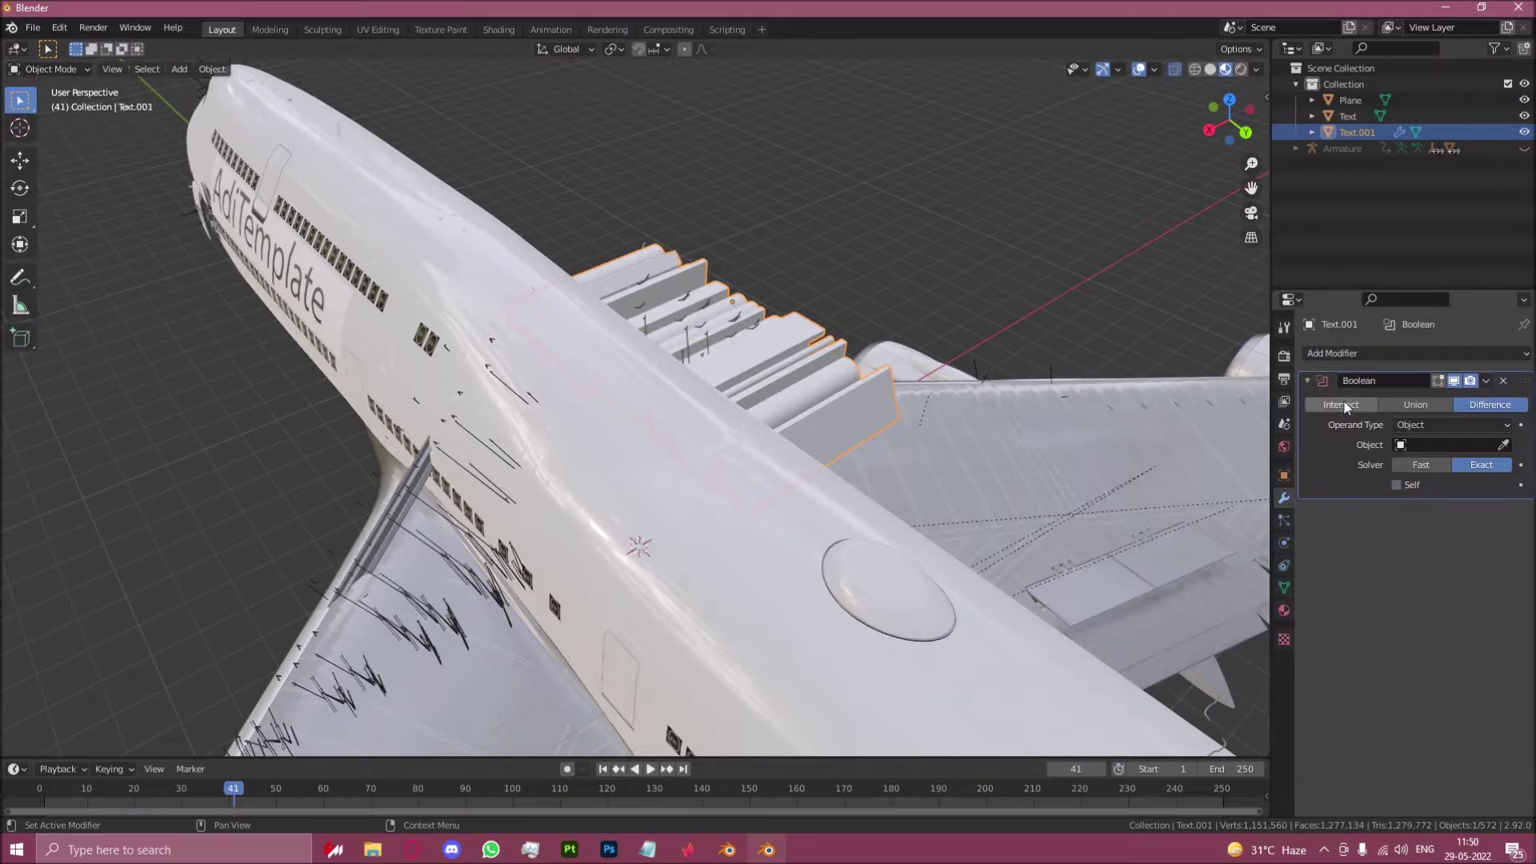
pyautogui.click(1436, 469)
pyautogui.click(1502, 445)
pyautogui.click(760, 590)
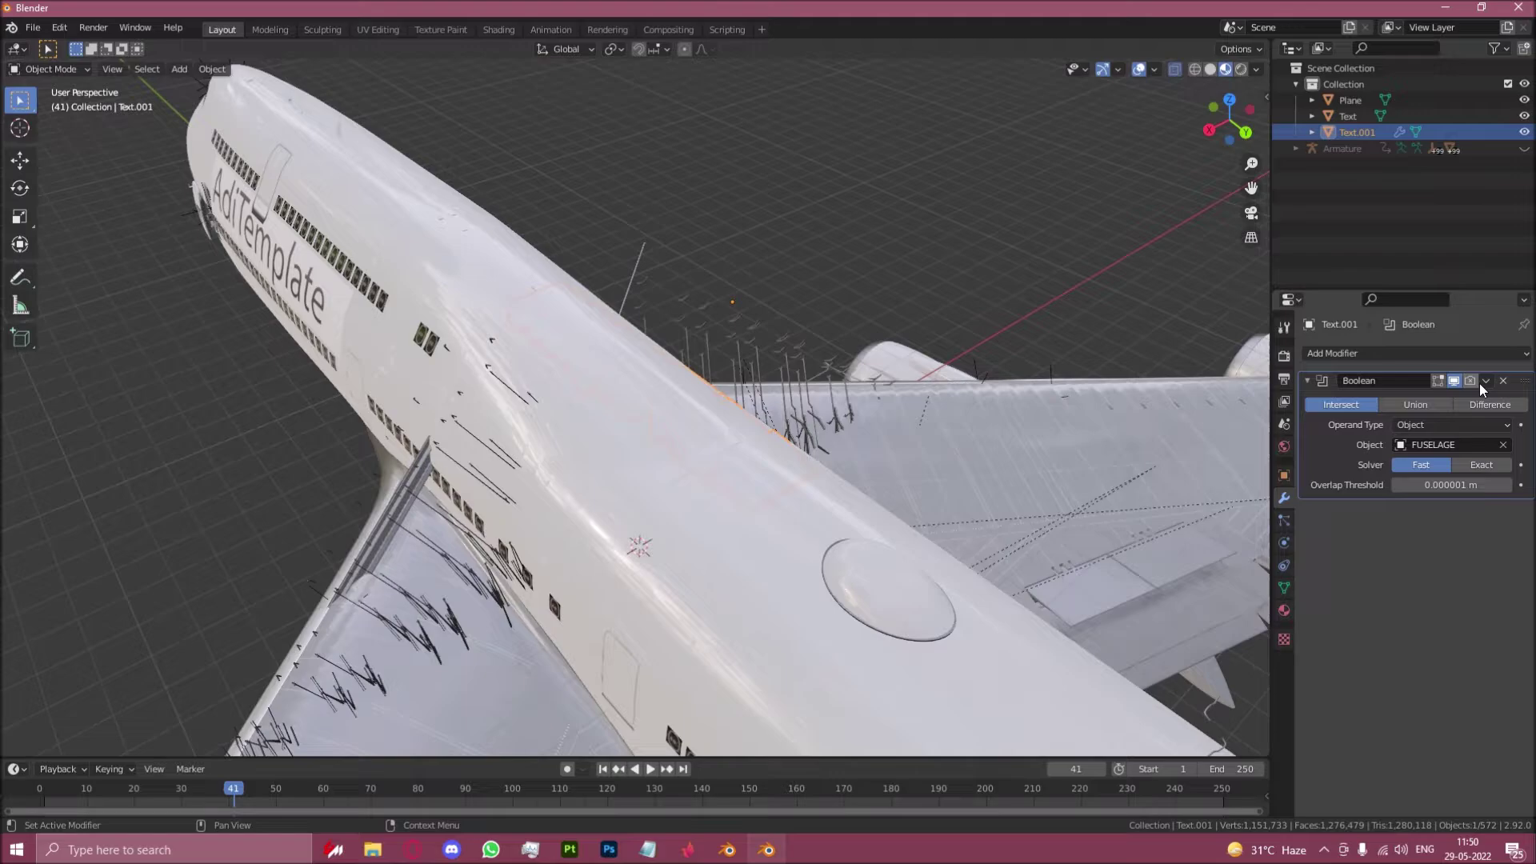
pyautogui.click(1486, 381)
pyautogui.click(1433, 402)
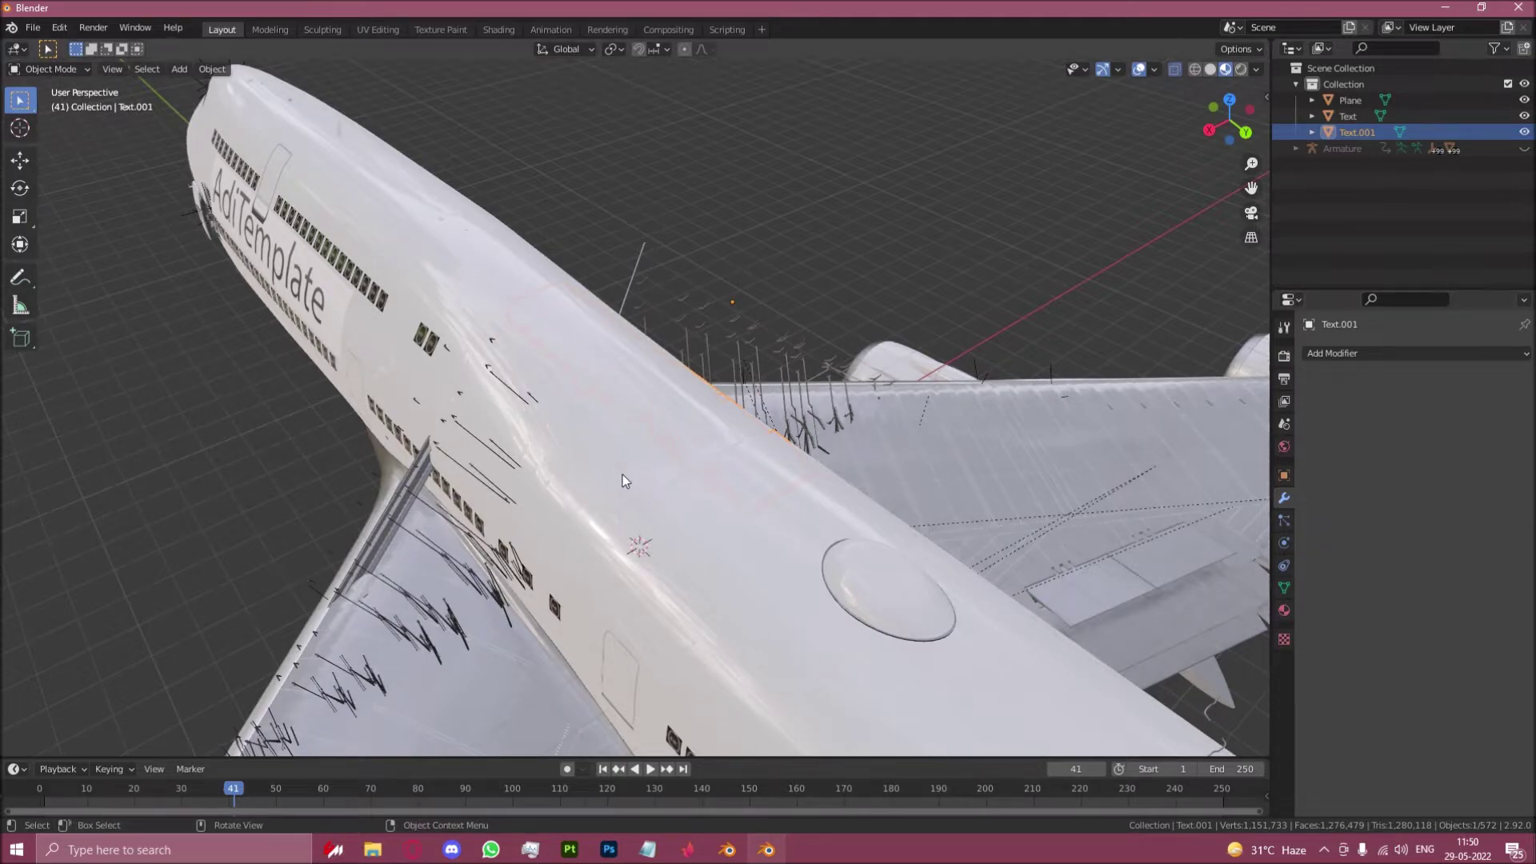
# Step: Delete the mirrored text's inner vertices inside the fuselage in an X-ray back view, keeping only the outer surface lettering
pyautogui.moveTo(902, 459); pyautogui.dragTo(850, 429, button='middle')
pyautogui.press('Tab')
pyautogui.press('ctrl+KP_1')
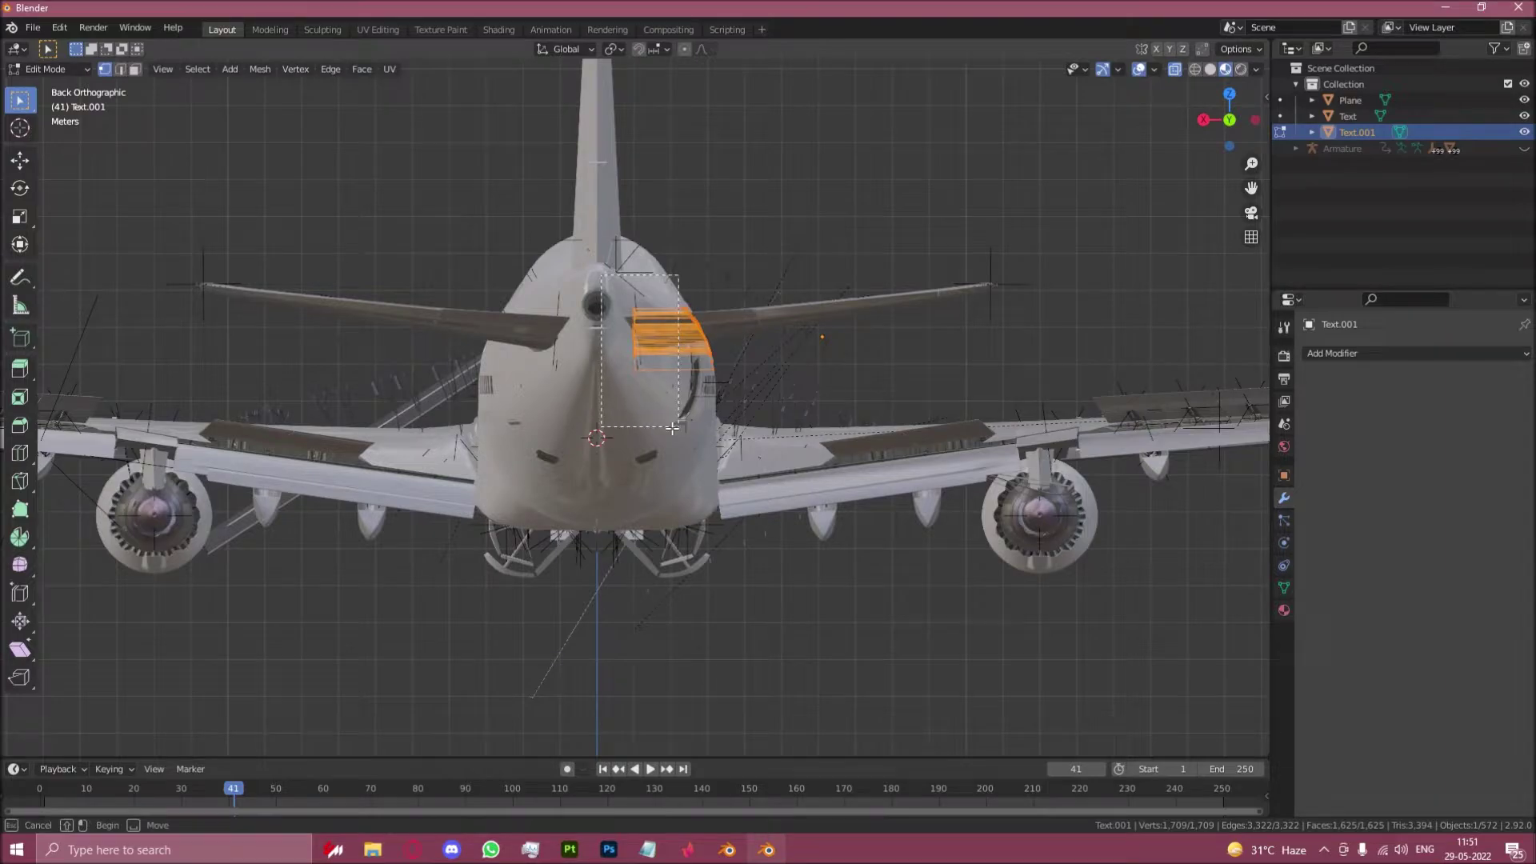
pyautogui.scroll(5, 597, 275)
pyautogui.keyDown('shift'); pyautogui.moveTo(737, 459); pyautogui.dragTo(713, 450, button='middle'); pyautogui.keyUp('shift')
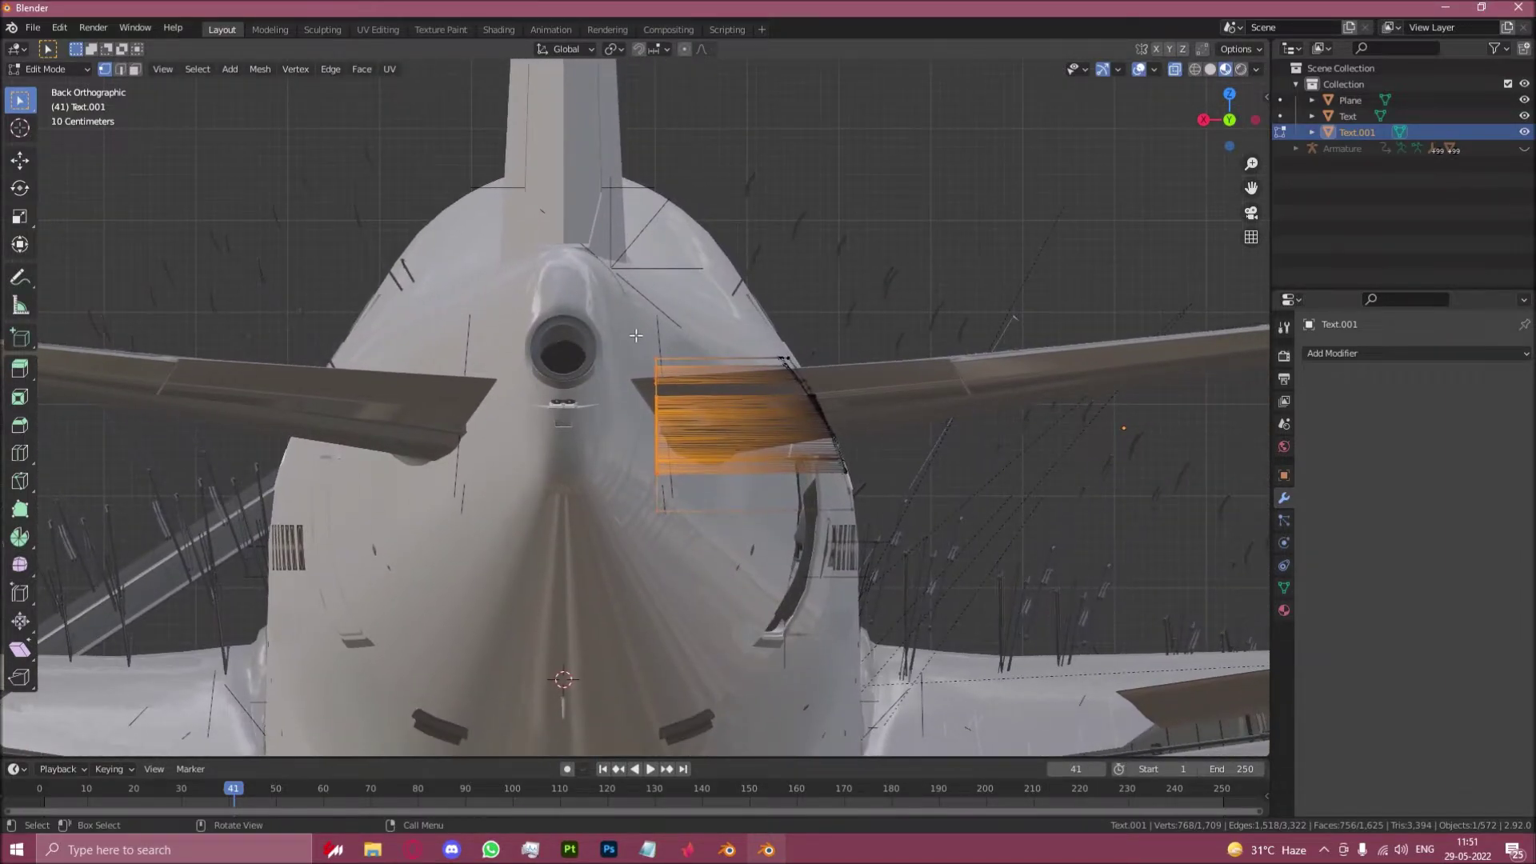
pyautogui.moveTo(627, 268); pyautogui.dragTo(729, 566)
pyautogui.press('x')
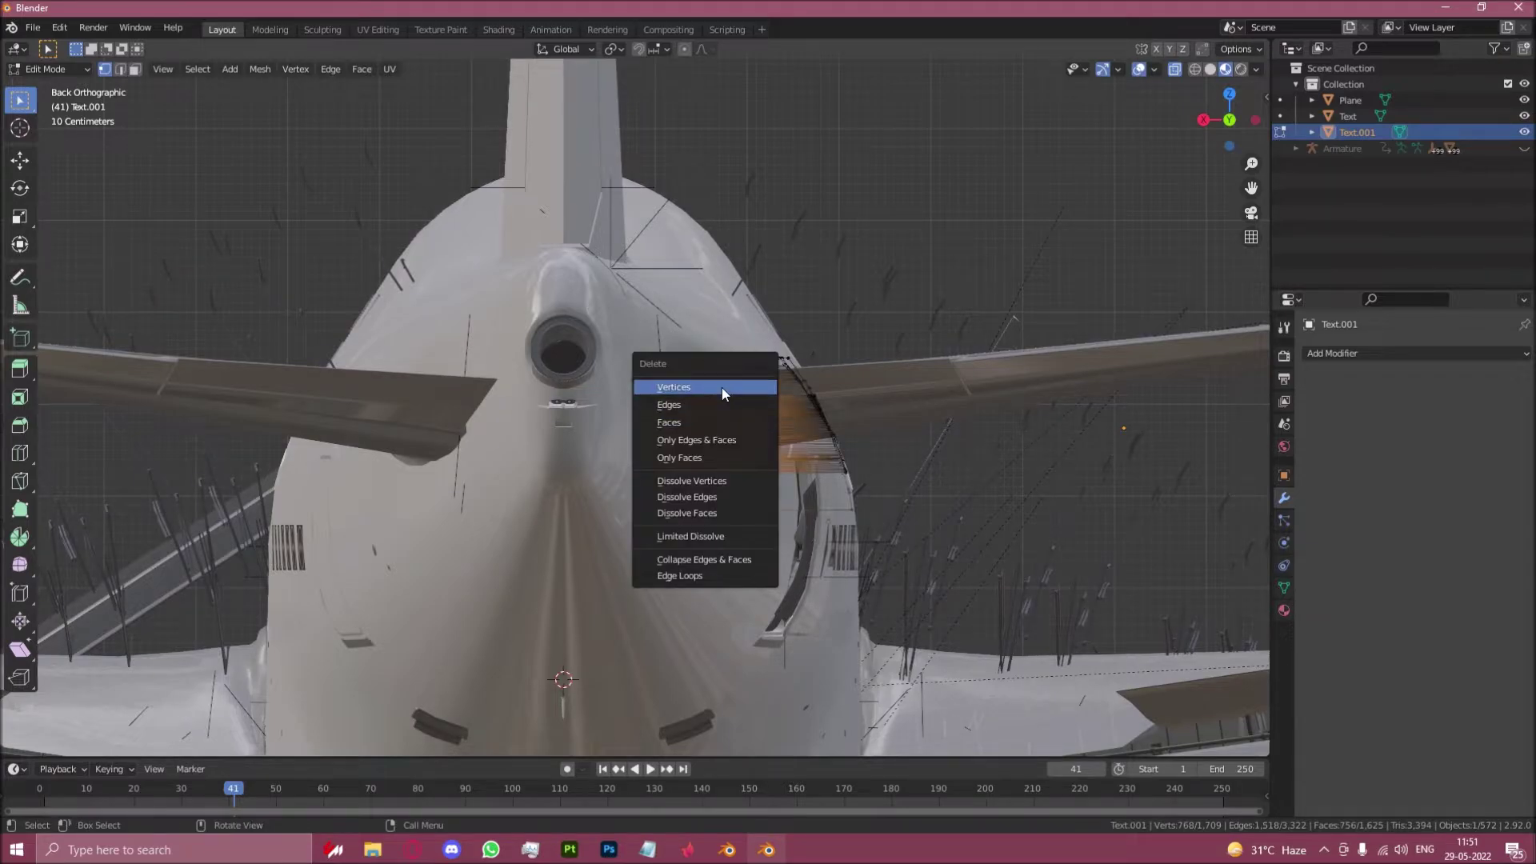
pyautogui.click(722, 387)
pyautogui.press('Tab')
# Step: Delete the original text's inner vertices inside the fuselage, keeping only the lettering on the outer skin
pyautogui.moveTo(820, 461); pyautogui.dragTo(860, 550, button='middle')
pyautogui.scroll(-6, 684, 406)
pyautogui.keyDown('shift'); pyautogui.moveTo(684, 406); pyautogui.dragTo(786, 567, button='middle'); pyautogui.keyUp('shift')
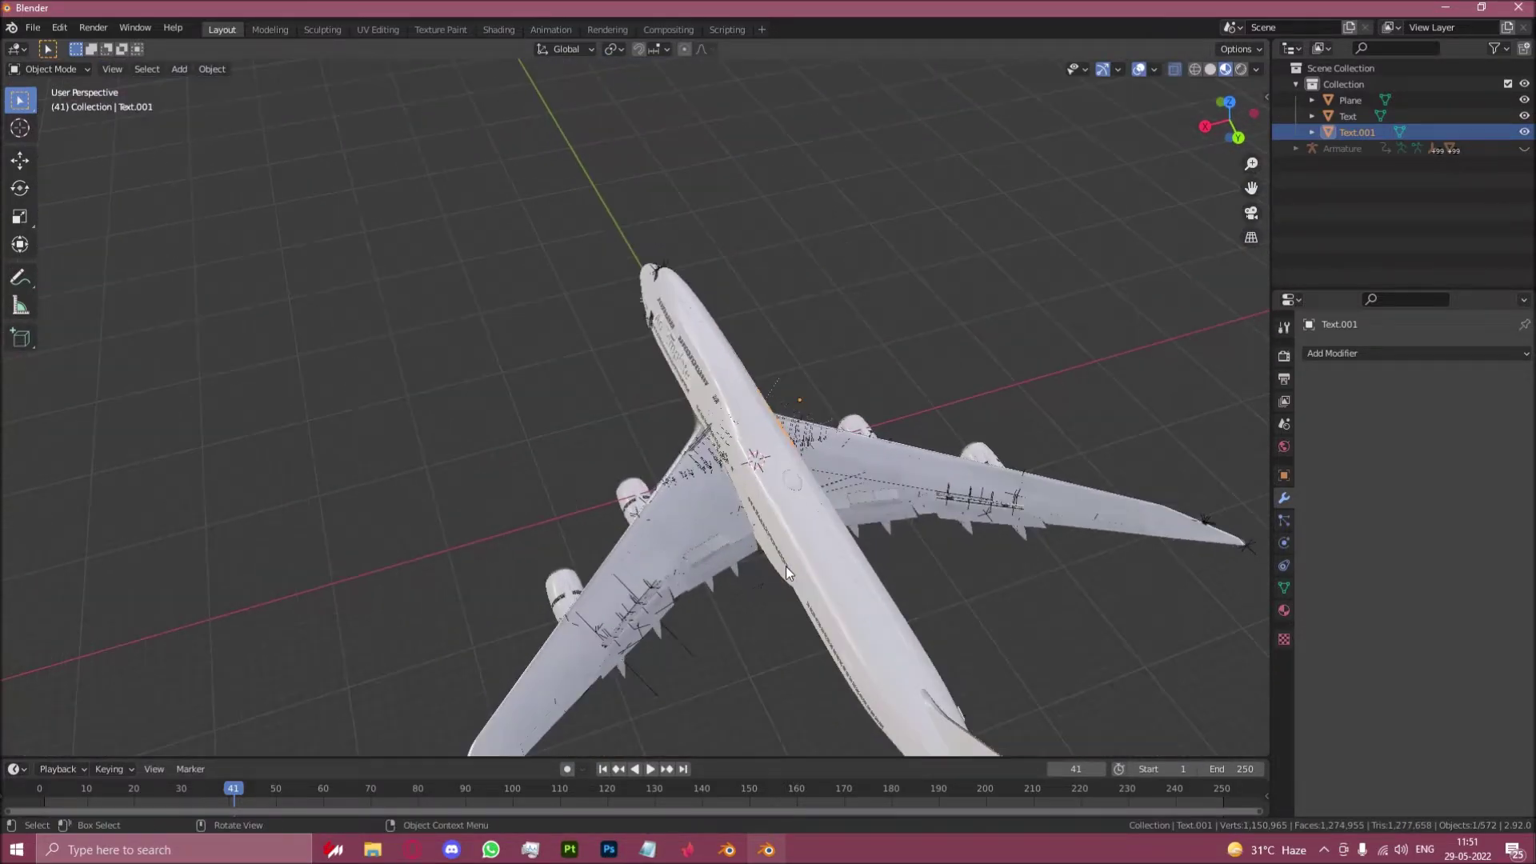
pyautogui.scroll(5, 877, 509)
pyautogui.click(939, 507)
pyautogui.click(933, 527)
pyautogui.press('Tab')
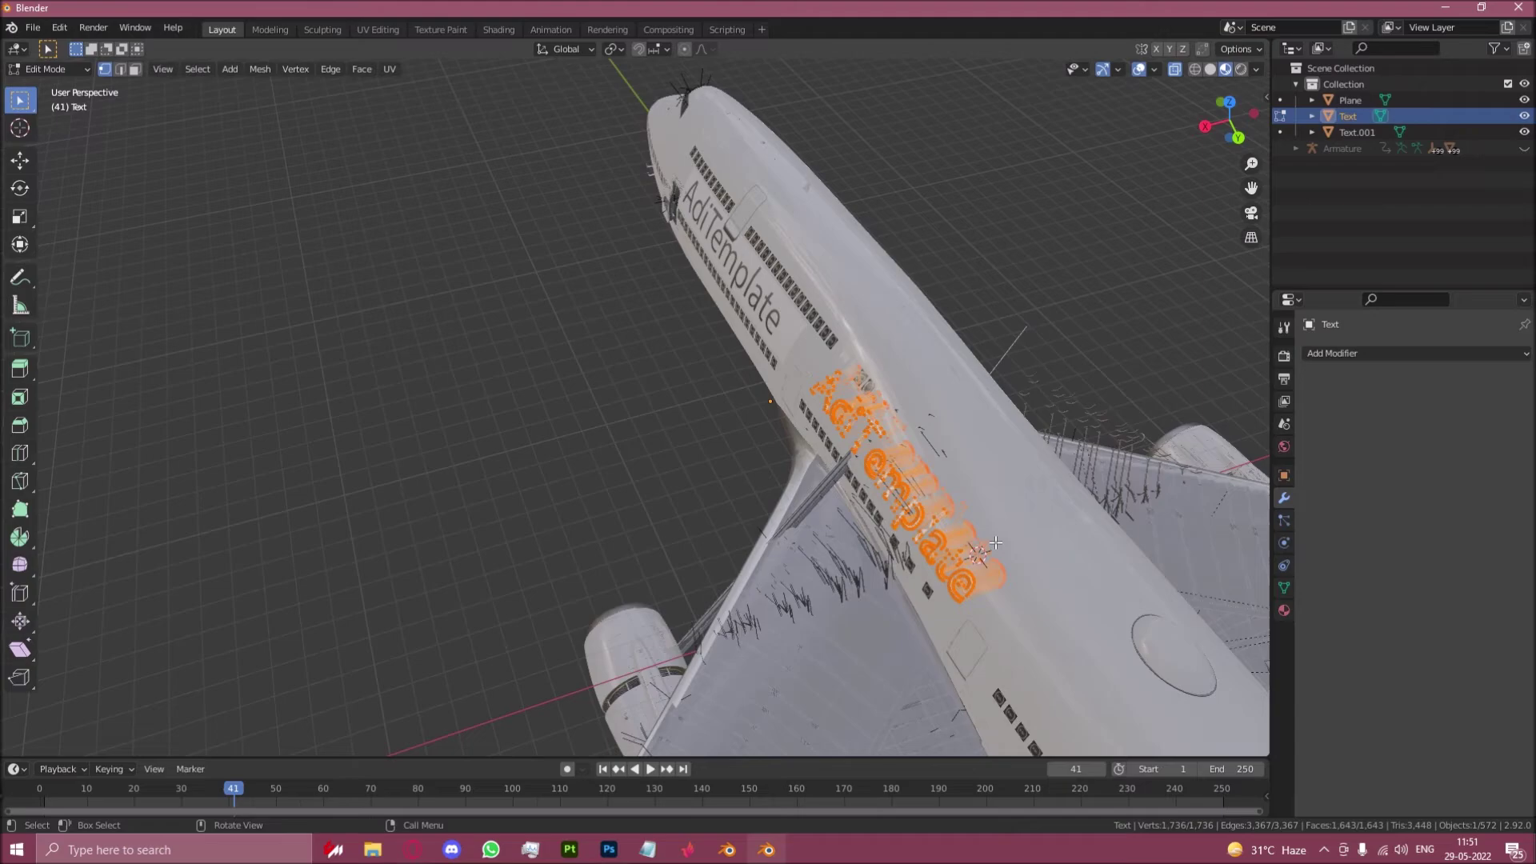
pyautogui.keyDown('alt'); pyautogui.moveTo(933, 527); pyautogui.dragTo(895, 504, button='middle'); pyautogui.keyUp('alt')
pyautogui.moveTo(864, 405); pyautogui.dragTo(963, 560)
pyautogui.press('x')
pyautogui.click(996, 434)
pyautogui.press('Tab')
# Step: Move the original text 0.02 m along X so it sits just off the fuselage surface
pyautogui.moveTo(996, 435)
pyautogui.mouseDown(button='middle')
pyautogui.moveTo(756, 485)
pyautogui.moveTo(674, 421)
pyautogui.moveTo(699, 469)
pyautogui.moveTo(755, 448)
pyautogui.moveTo(846, 483)
pyautogui.moveTo(978, 419)
pyautogui.mouseUp(button='middle')
pyautogui.scroll(2, 749, 500)
pyautogui.scroll(4, 739, 523)
pyautogui.press('g')
pyautogui.press('x')
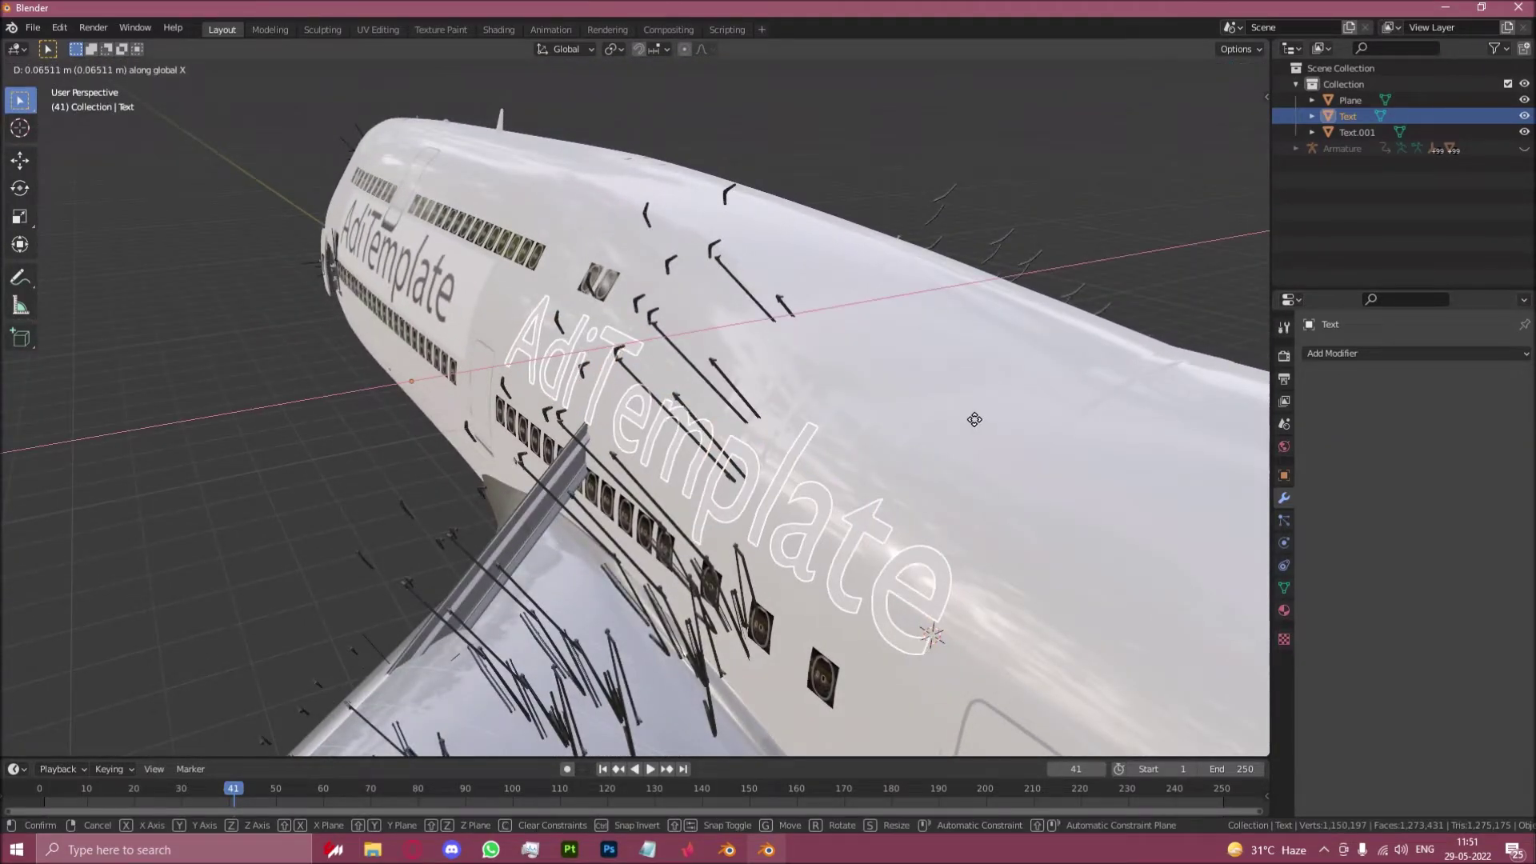
pyautogui.click(972, 424)
pyautogui.click(202, 669)
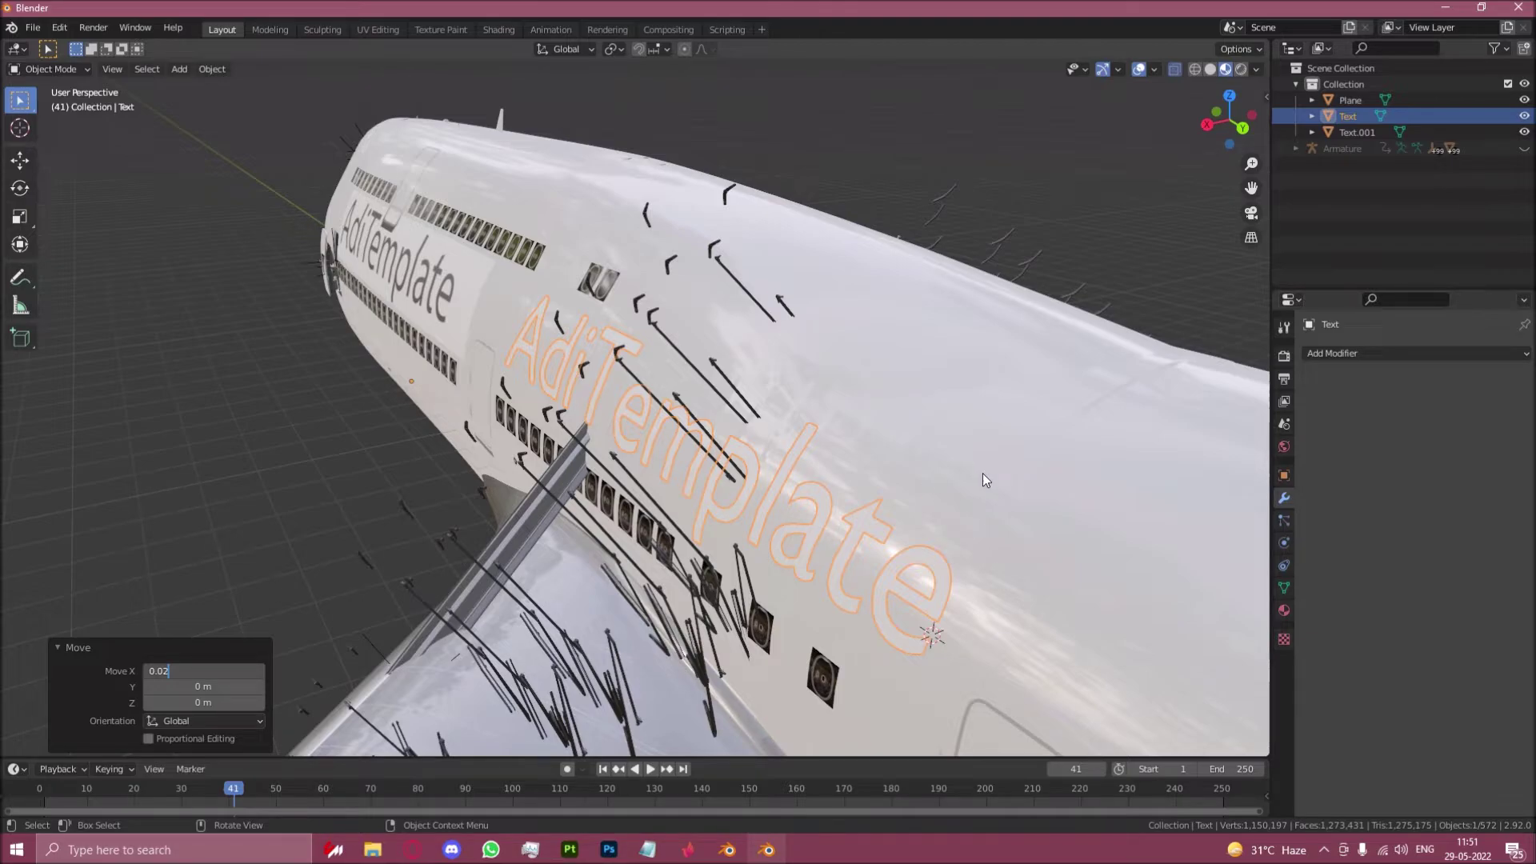
pyautogui.write('0.02')
pyautogui.press('Return')
# Step: Move the mirrored text -0.02 m along X so it sits just off the opposite fuselage side
pyautogui.moveTo(954, 497); pyautogui.dragTo(944, 603, button='middle')
pyautogui.click(766, 497)
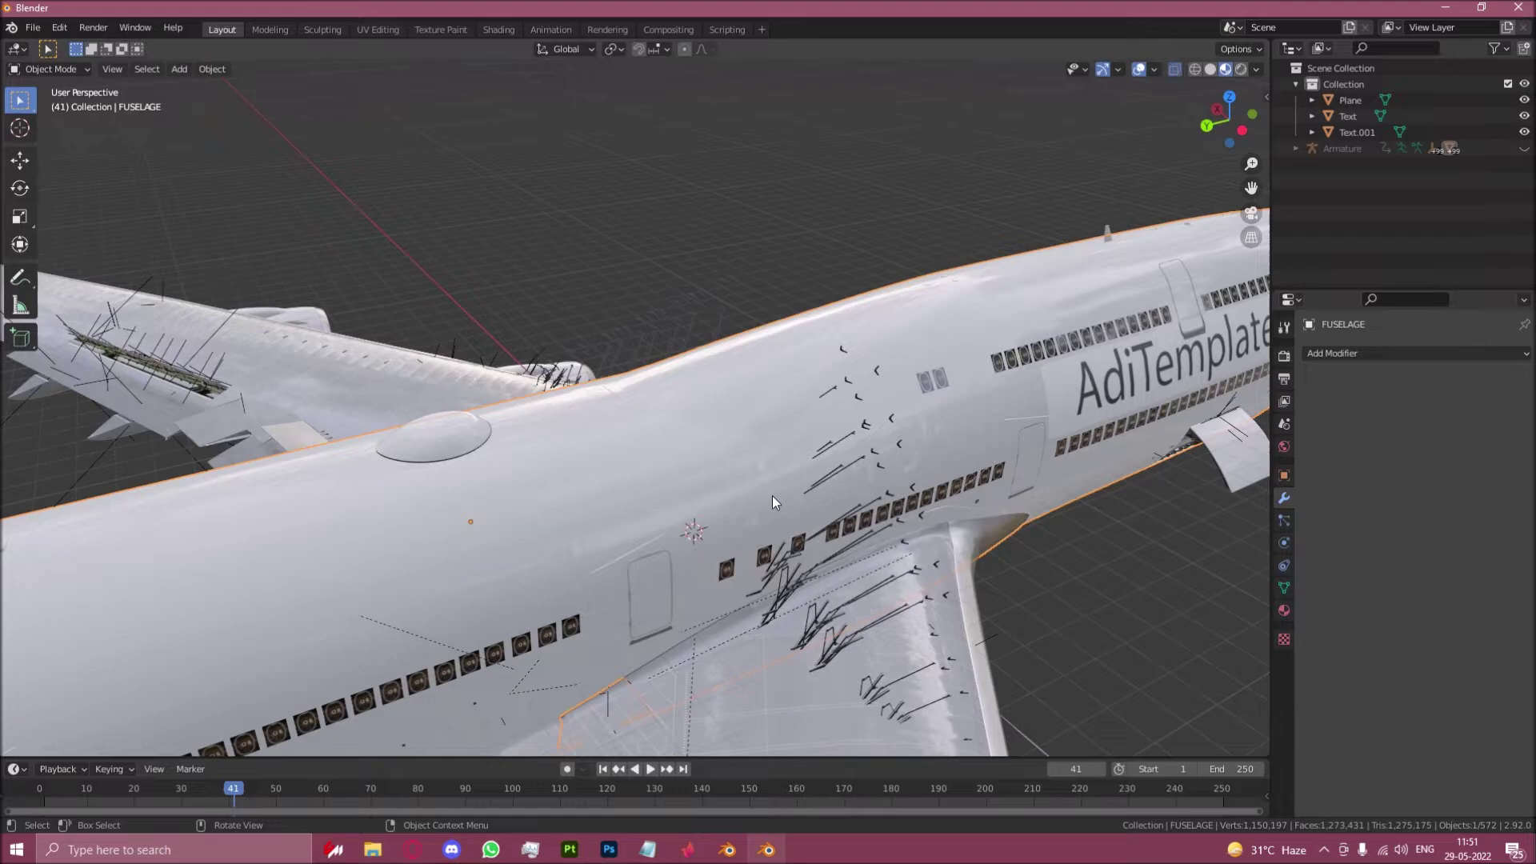
pyautogui.click(772, 496)
pyautogui.press('g')
pyautogui.press('x')
pyautogui.click(780, 504)
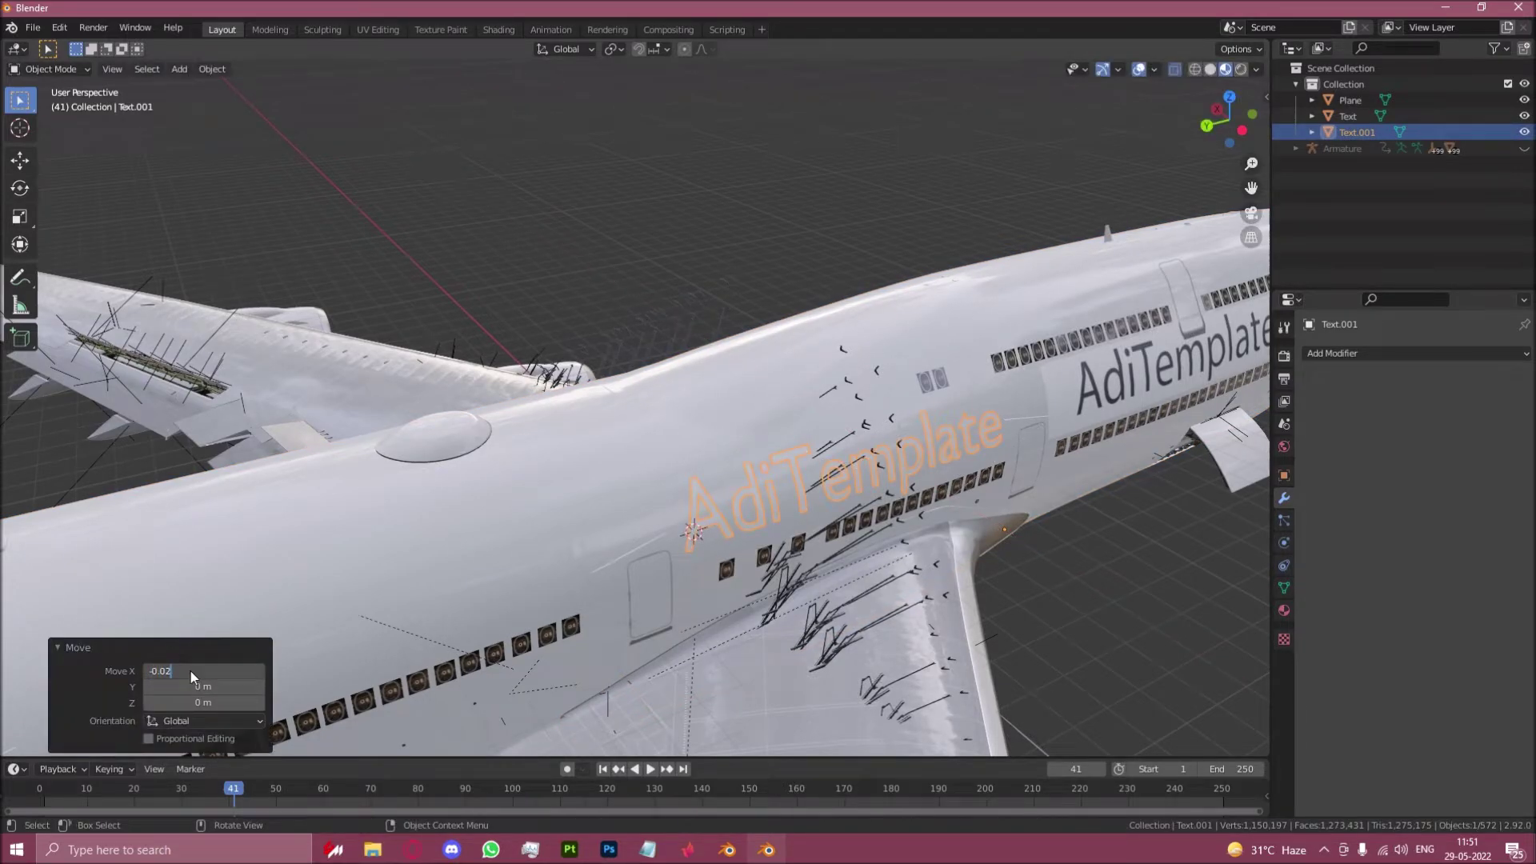
pyautogui.press('Return')
# Step: Compare the edge sharpness of the mirrored mesh lettering with the textured AdiTemplate decal near the nose
pyautogui.moveTo(610, 558); pyautogui.dragTo(537, 443, button='middle')
pyautogui.scroll(1, 538, 443)
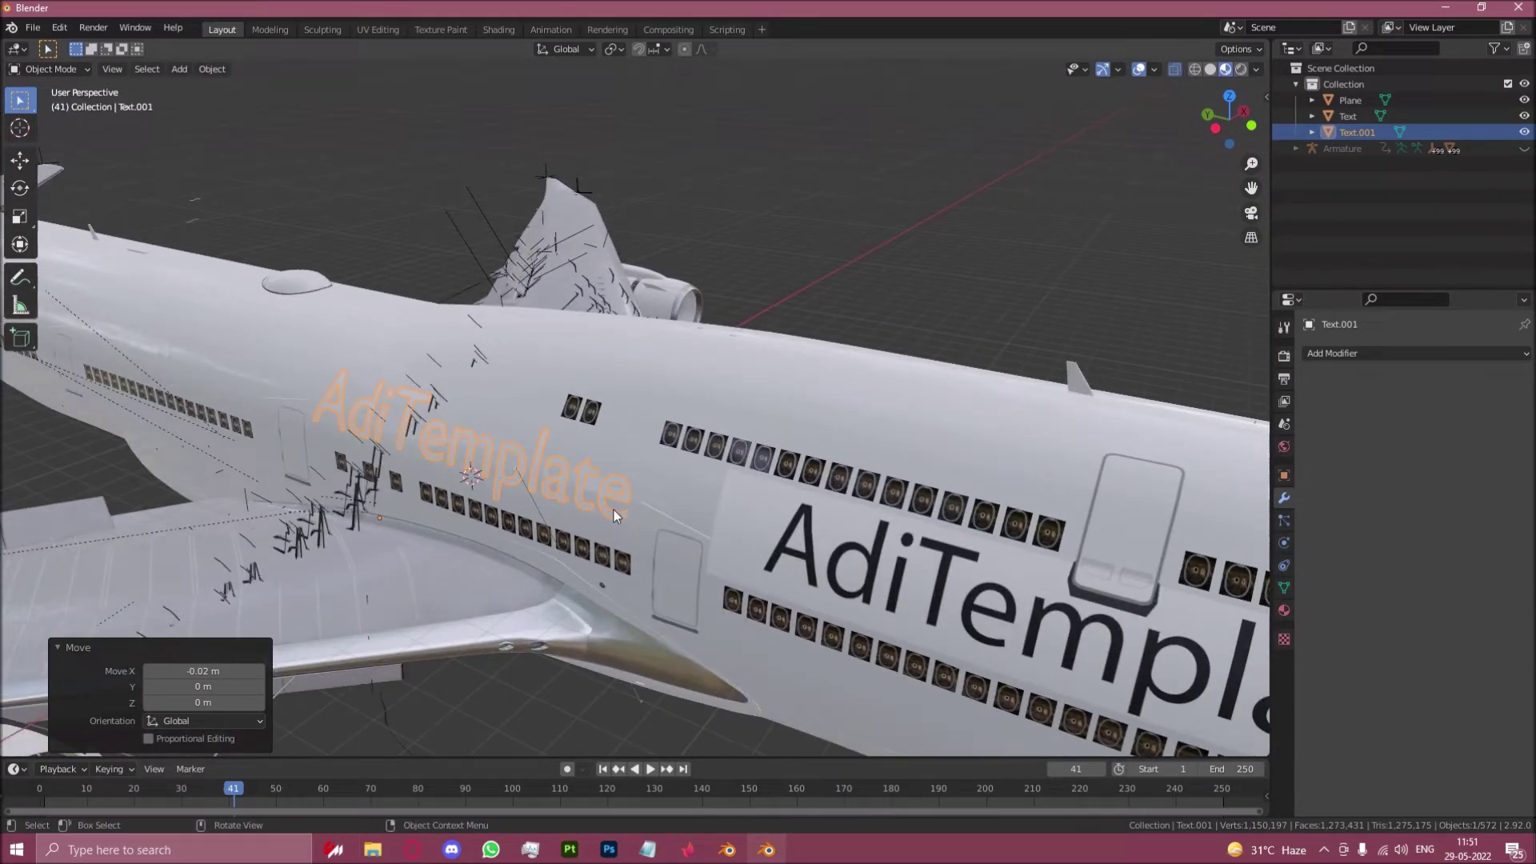
pyautogui.moveTo(613, 511); pyautogui.dragTo(826, 437, button='middle')
pyautogui.scroll(3, 665, 447)
pyautogui.keyDown('shift'); pyautogui.moveTo(450, 440); pyautogui.dragTo(627, 458, button='middle'); pyautogui.keyUp('shift')
pyautogui.scroll(4, 583, 494)
pyautogui.keyDown('shift'); pyautogui.moveTo(491, 555); pyautogui.dragTo(833, 455, button='middle'); pyautogui.keyUp('shift')
pyautogui.scroll(2, 697, 451)
pyautogui.scroll(-4, 832, 455)
pyautogui.keyDown('shift'); pyautogui.moveTo(1217, 448); pyautogui.dragTo(820, 427, button='middle'); pyautogui.keyUp('shift')
pyautogui.scroll(-5, 819, 435)
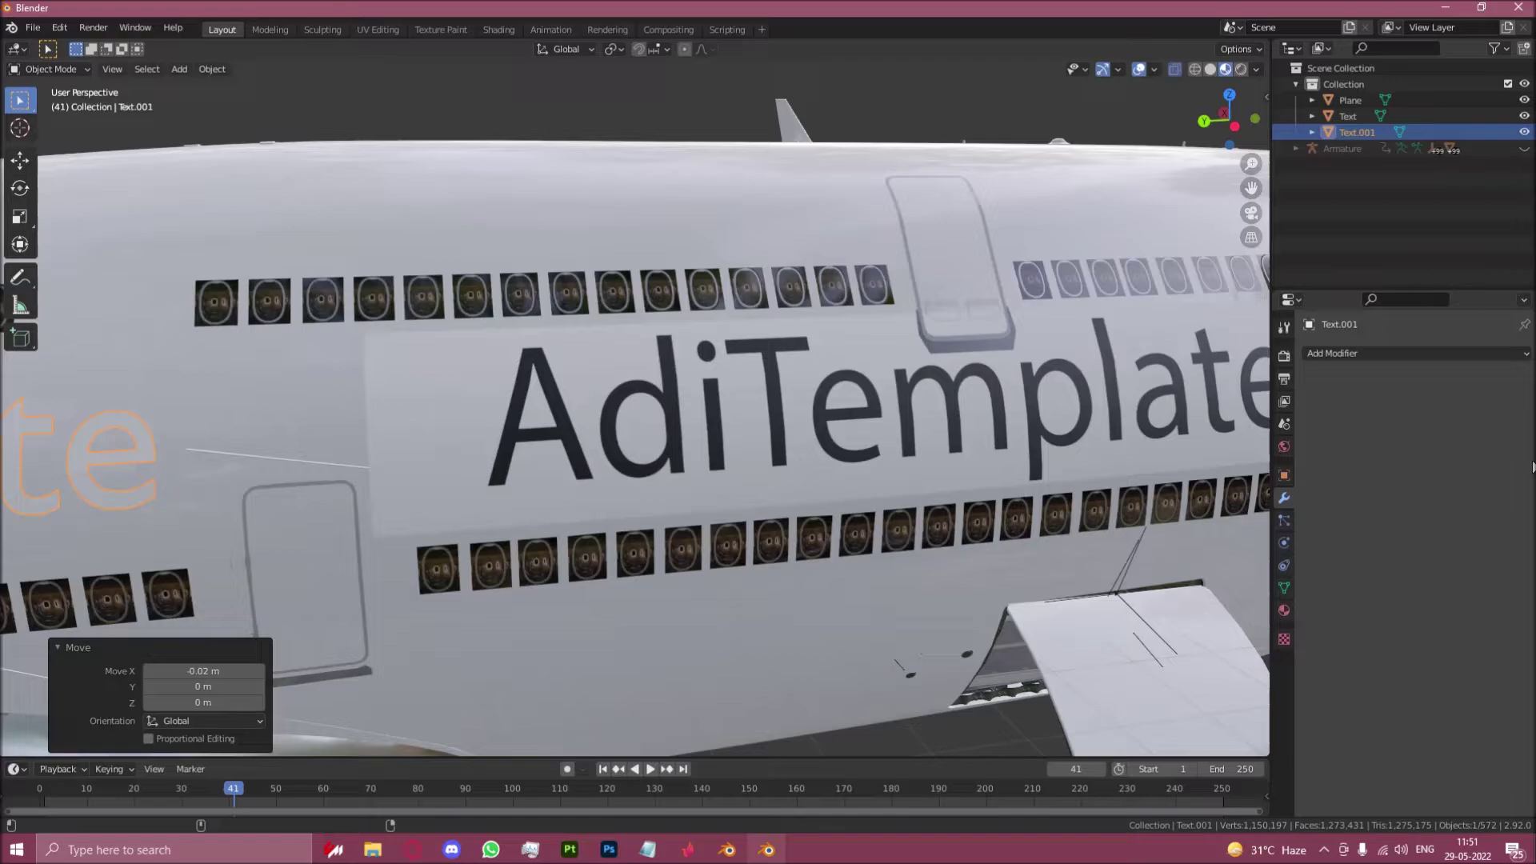
pyautogui.scroll(10, 712, 450)
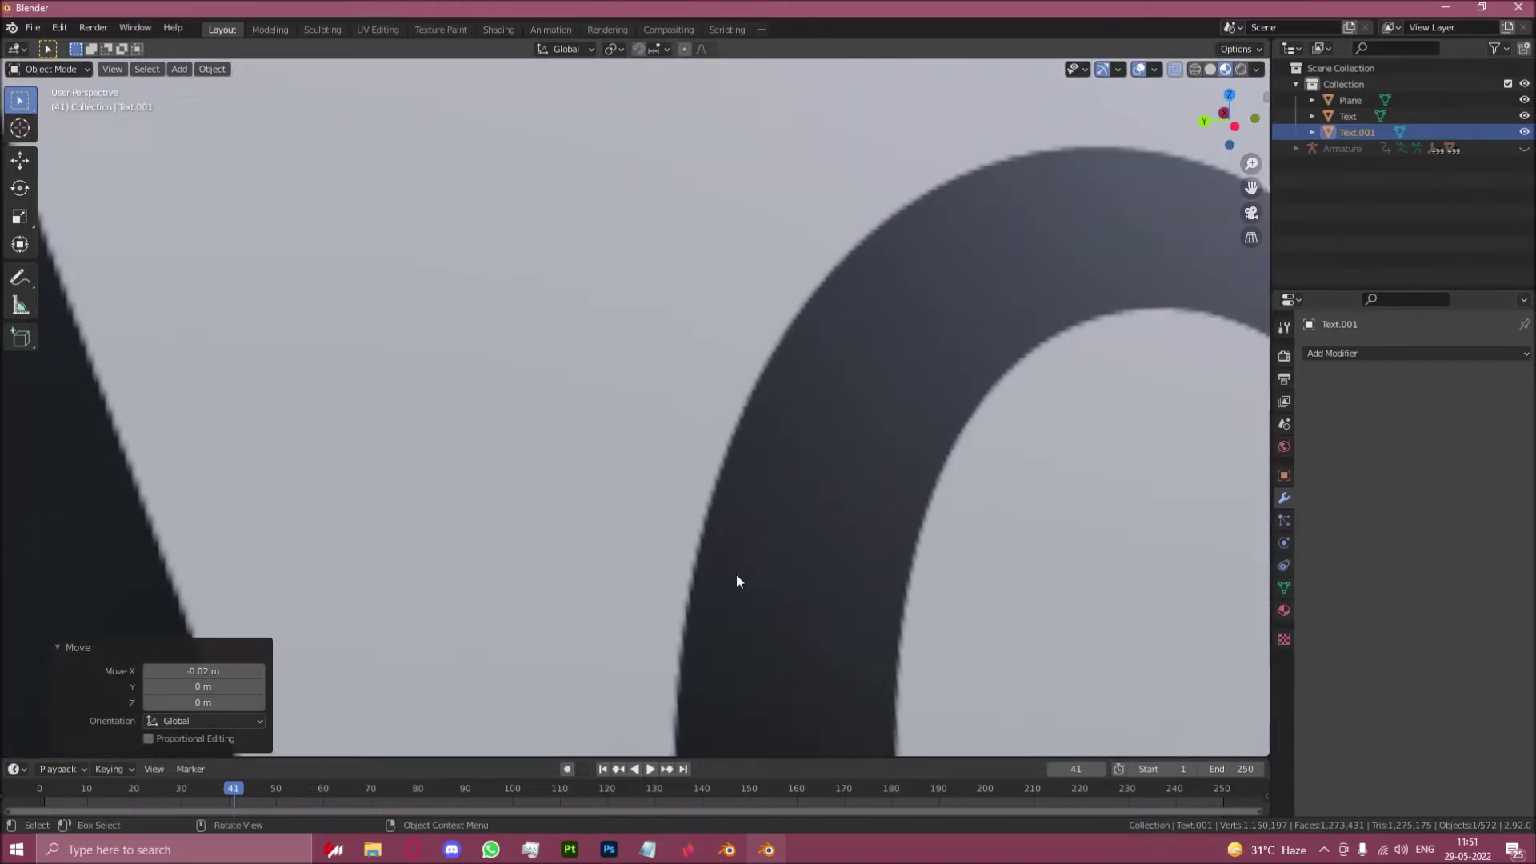
pyautogui.scroll(-10, 821, 514)
pyautogui.keyDown('shift'); pyautogui.moveTo(353, 502); pyautogui.dragTo(1132, 459, button='middle'); pyautogui.keyUp('shift')
pyautogui.keyDown('shift'); pyautogui.moveTo(752, 476); pyautogui.dragTo(843, 440, button='middle'); pyautogui.keyUp('shift')
pyautogui.scroll(5, 737, 493)
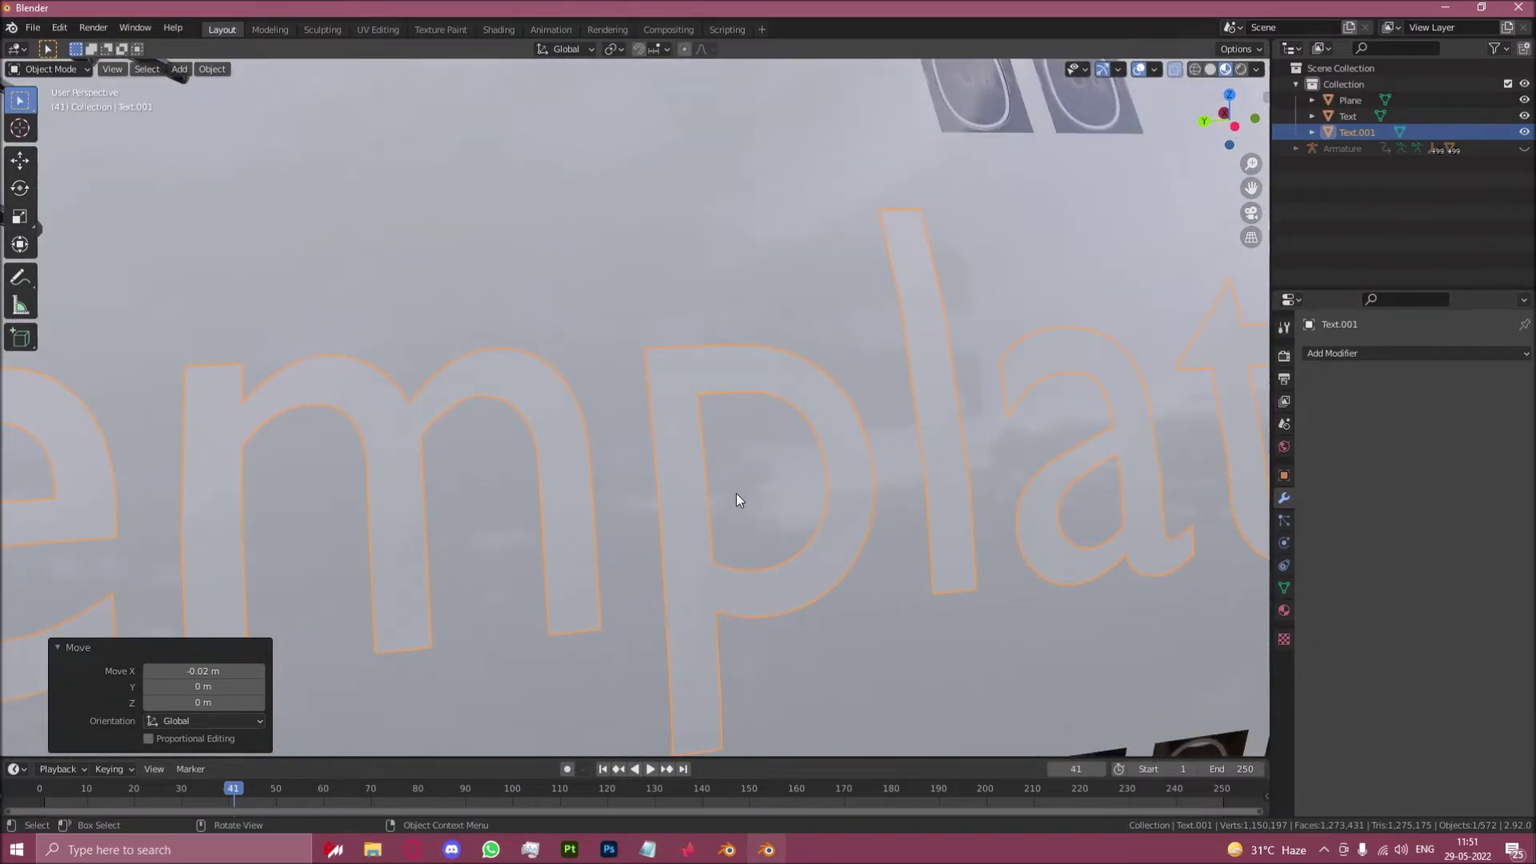
pyautogui.scroll(8, 737, 493)
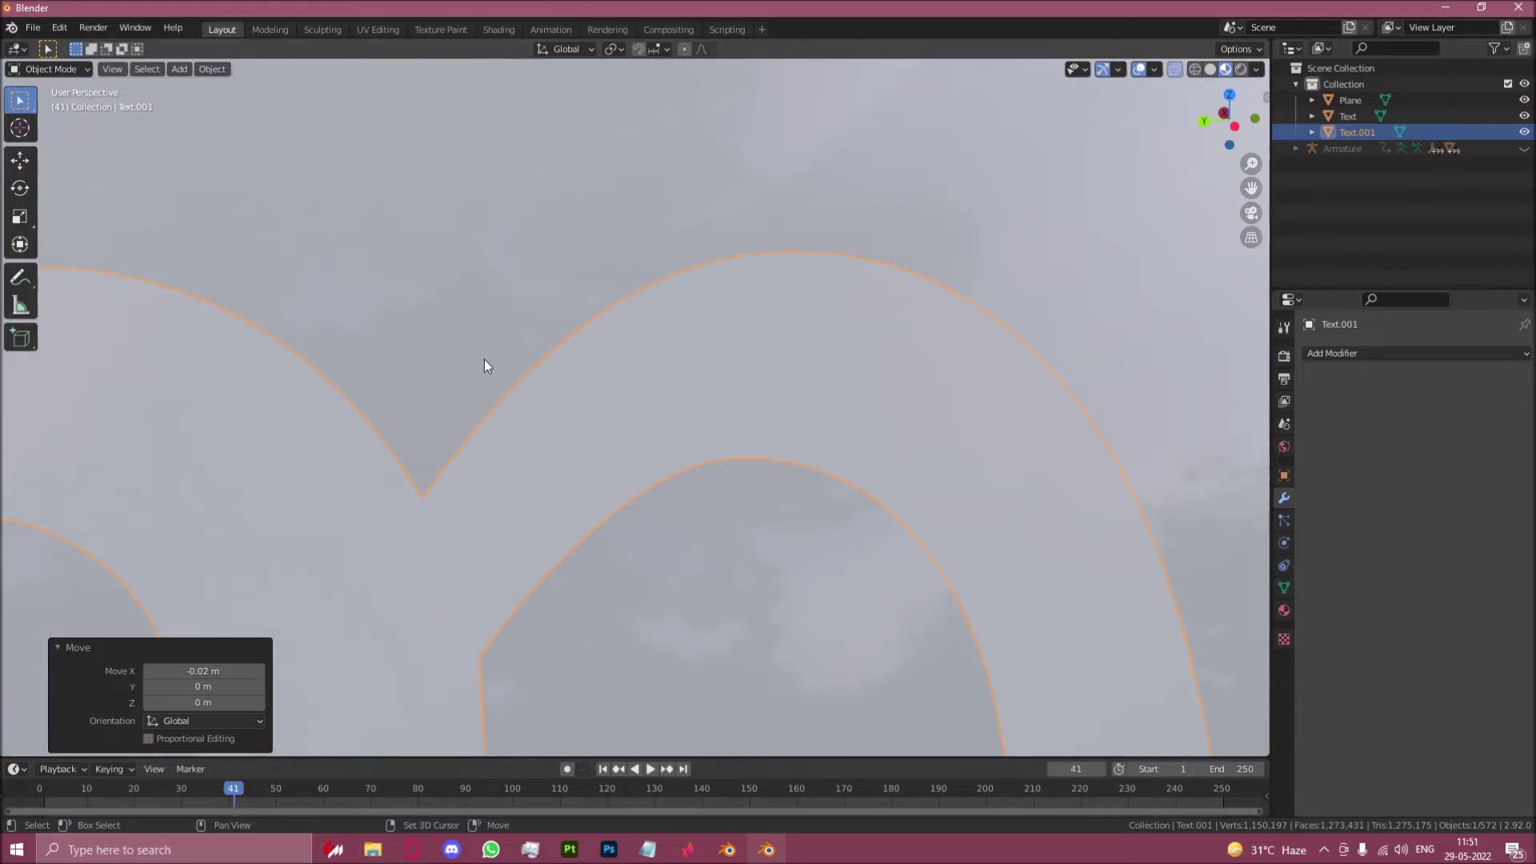
pyautogui.keyDown('shift'); pyautogui.moveTo(484, 360); pyautogui.dragTo(905, 393, button='middle'); pyautogui.keyUp('shift')
pyautogui.scroll(-8, 749, 381)
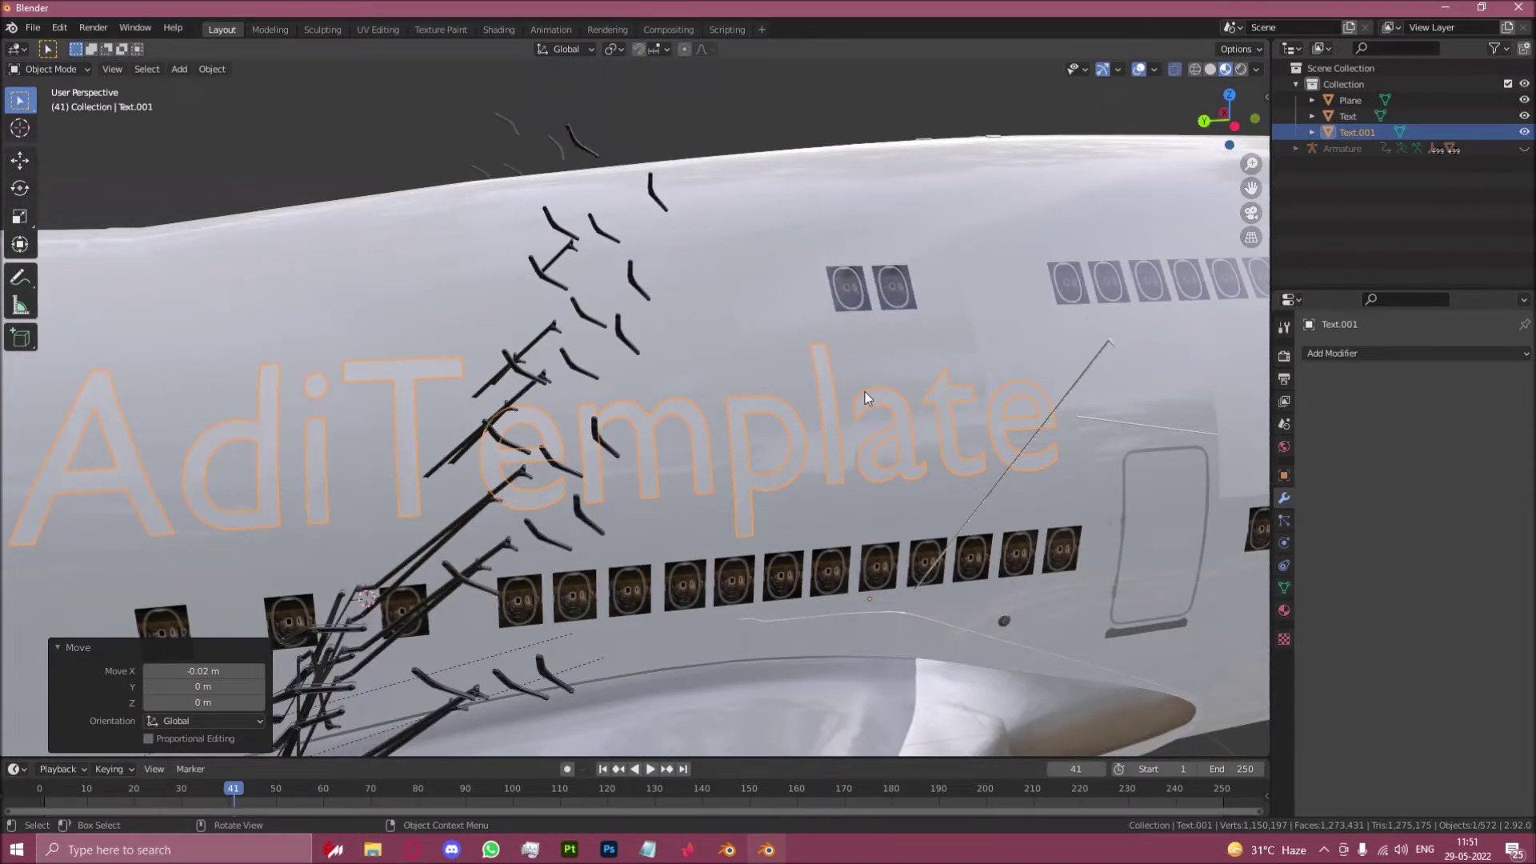
pyautogui.scroll(-3, 755, 411)
pyautogui.moveTo(497, 436); pyautogui.dragTo(851, 490, button='middle')
pyautogui.scroll(-4, 851, 490)
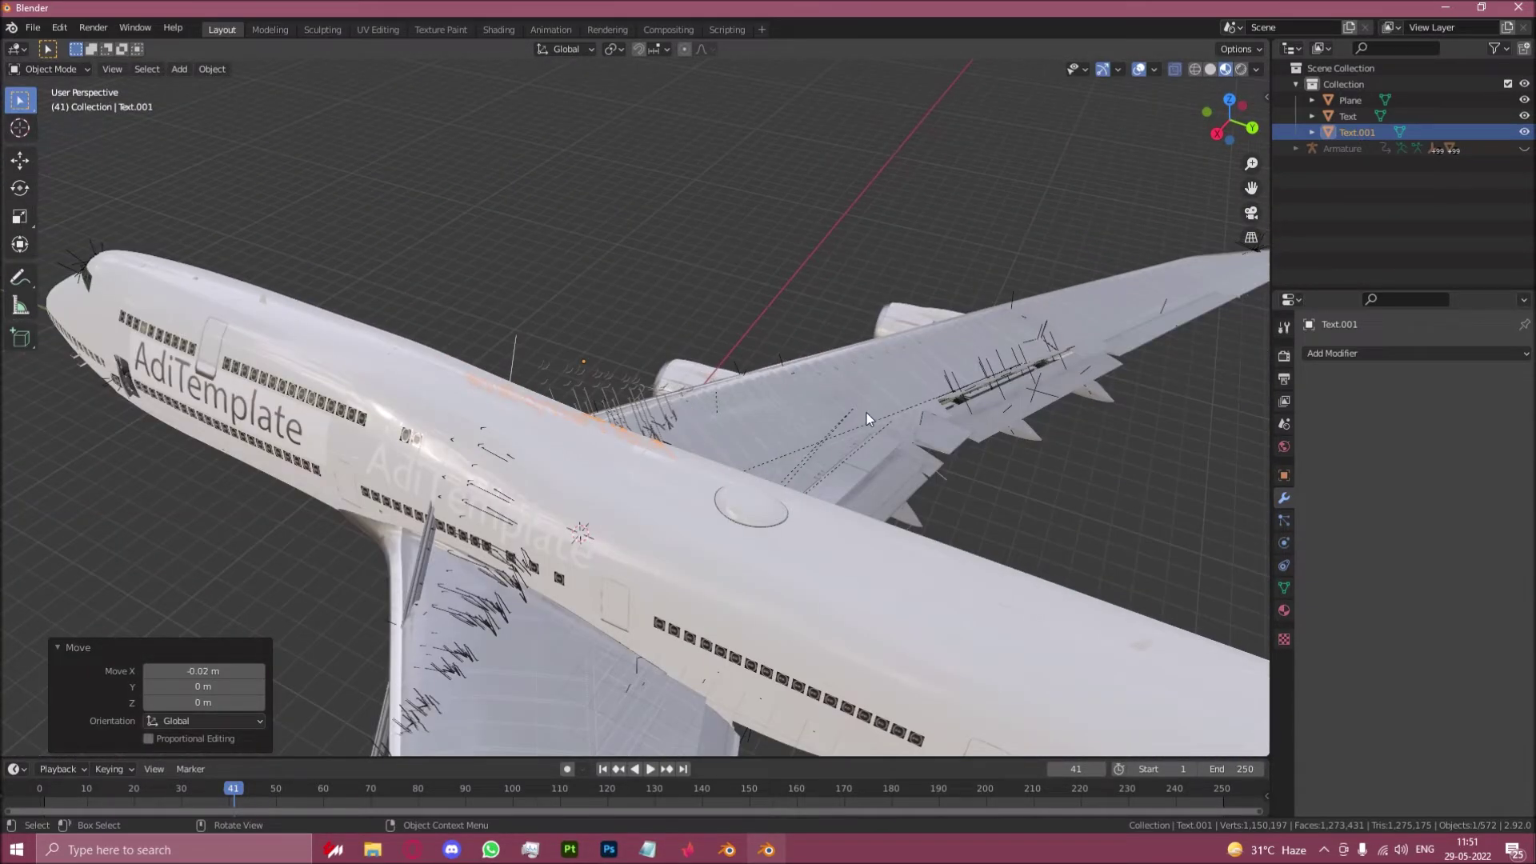
pyautogui.scroll(4, 736, 507)
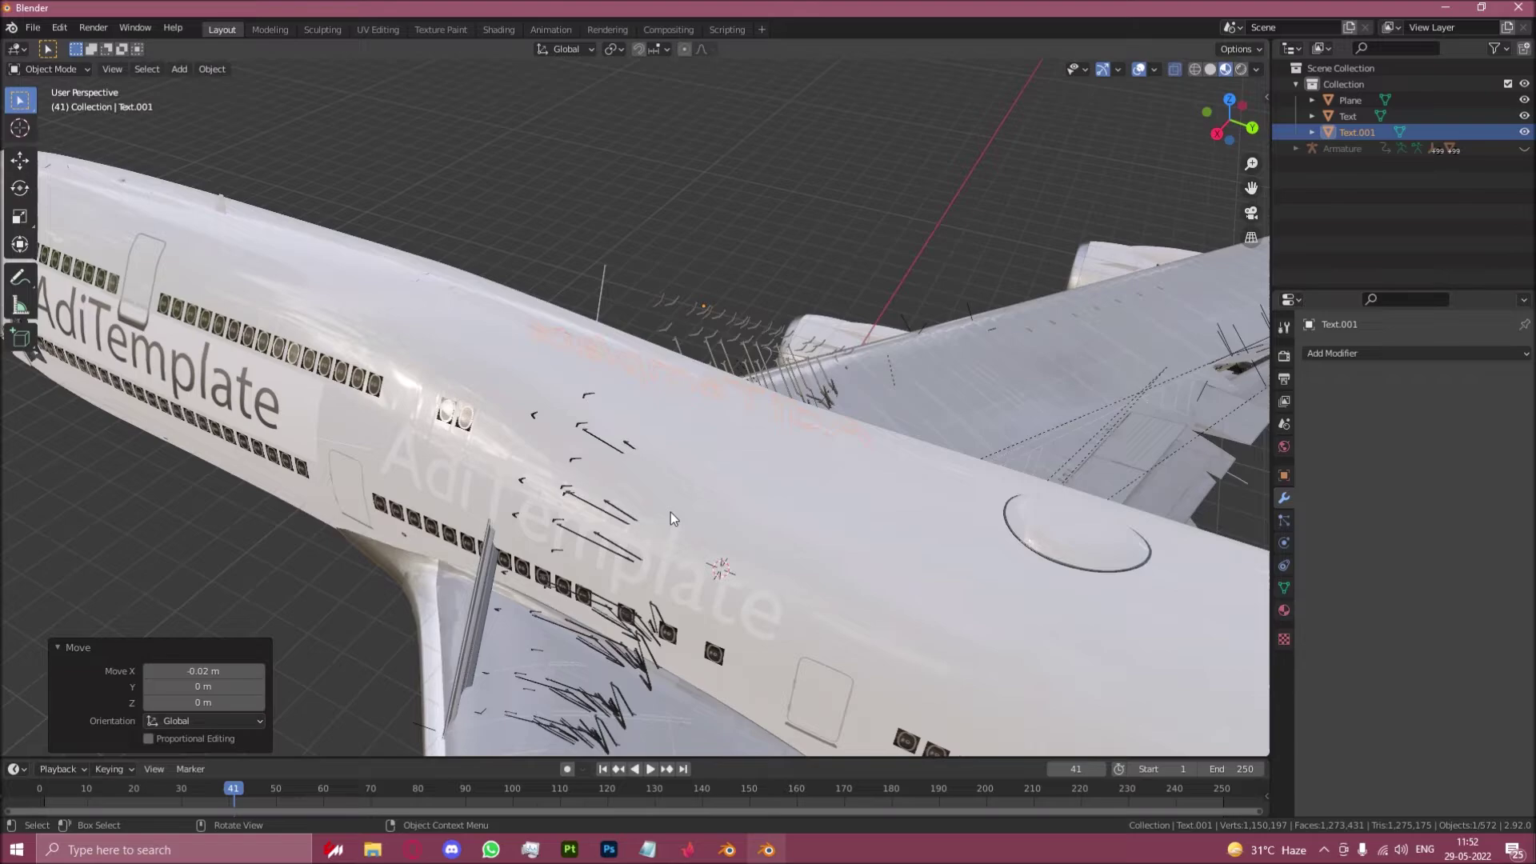
# Step: Select the original text, show its LIVERYDECALS material settings, and switch to the UV Editing workspace
pyautogui.click(794, 520)
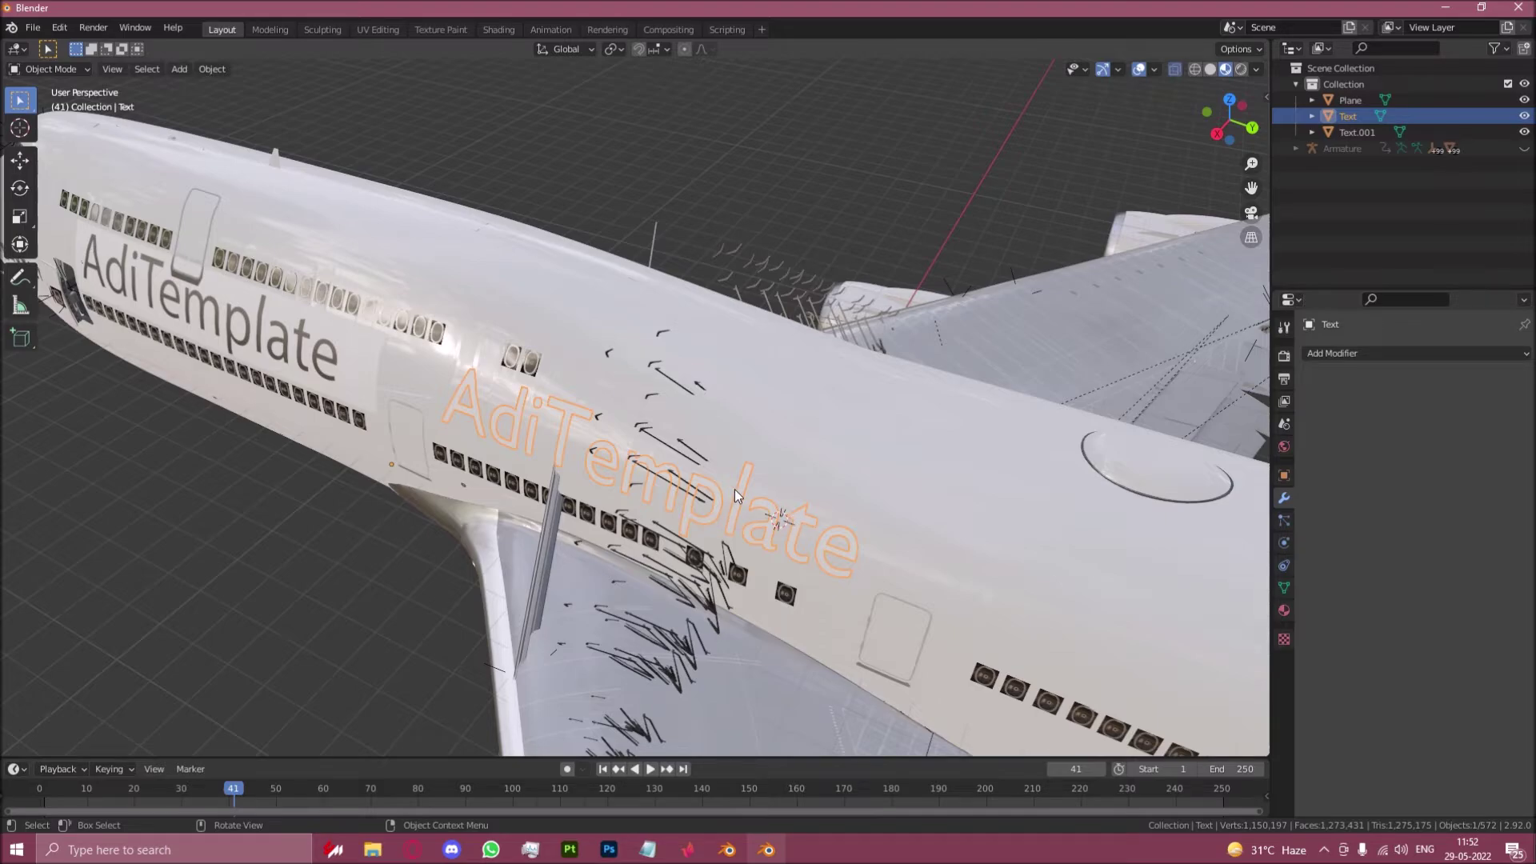
pyautogui.scroll(2, 671, 502)
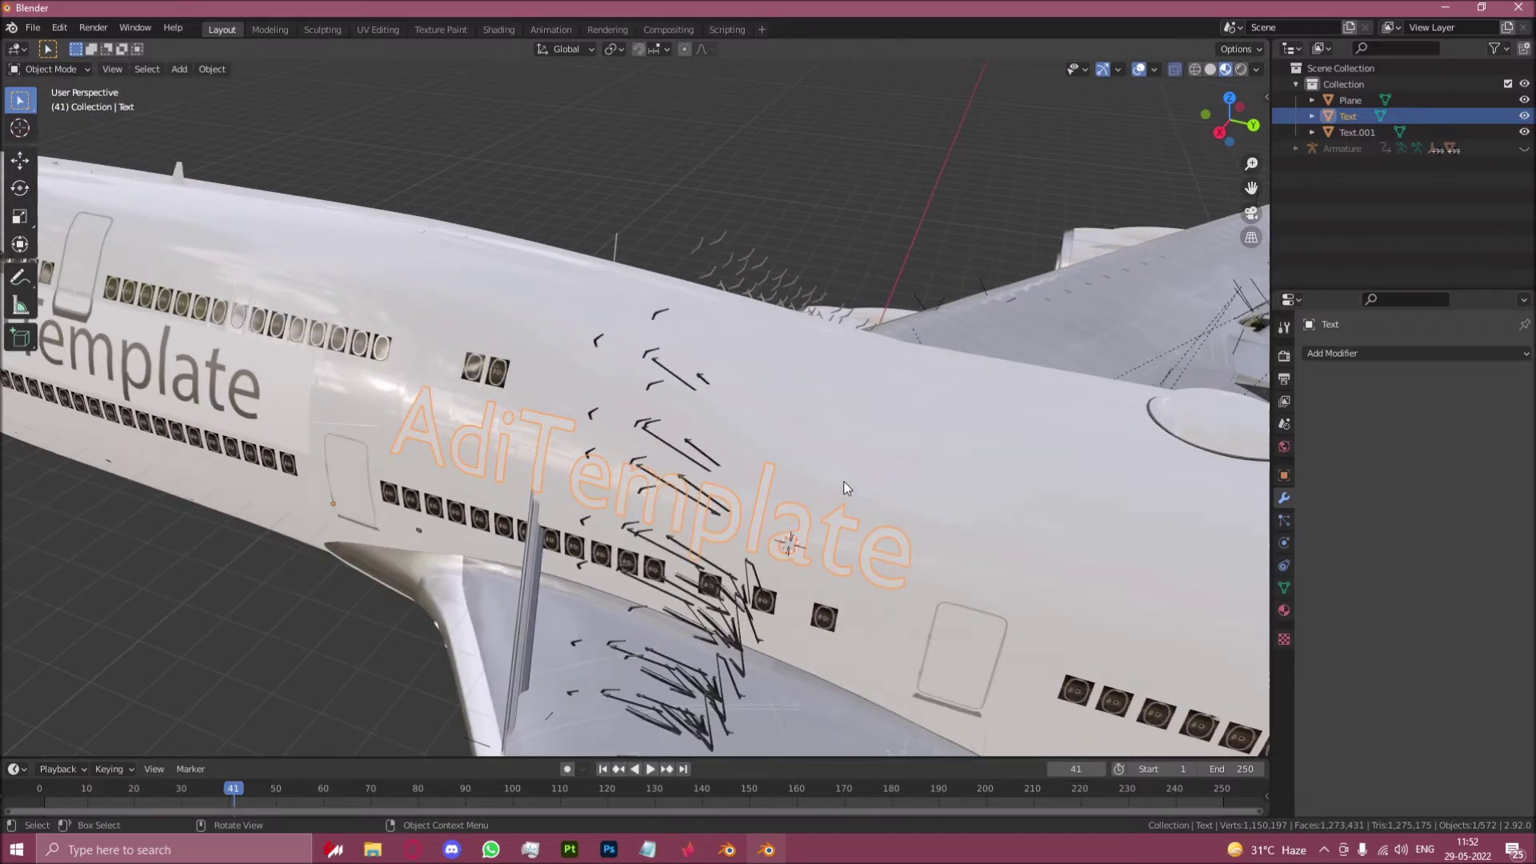
pyautogui.scroll(3, 825, 489)
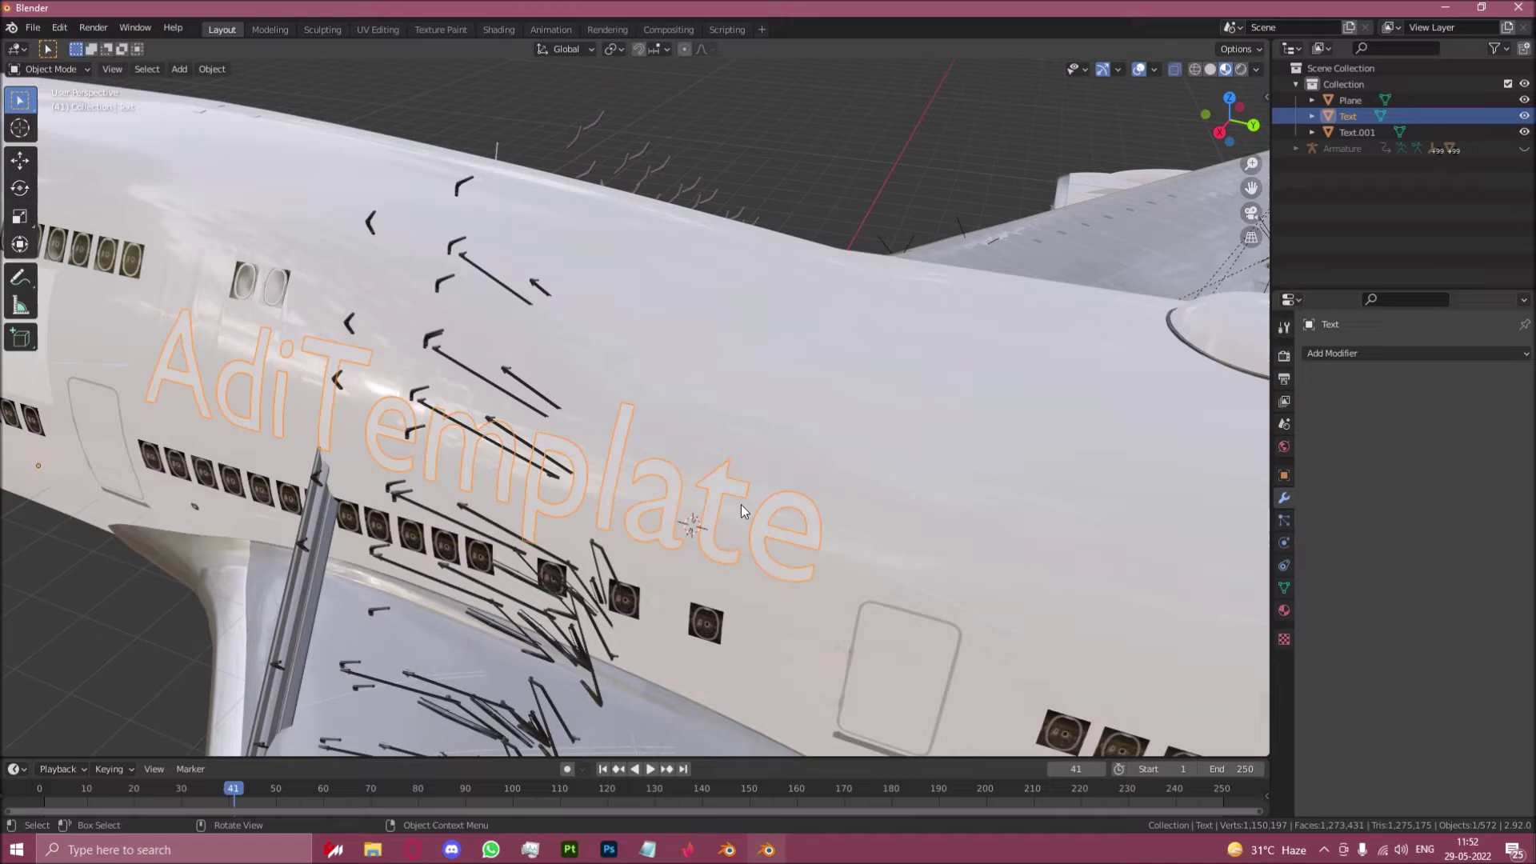
pyautogui.scroll(-3, 741, 504)
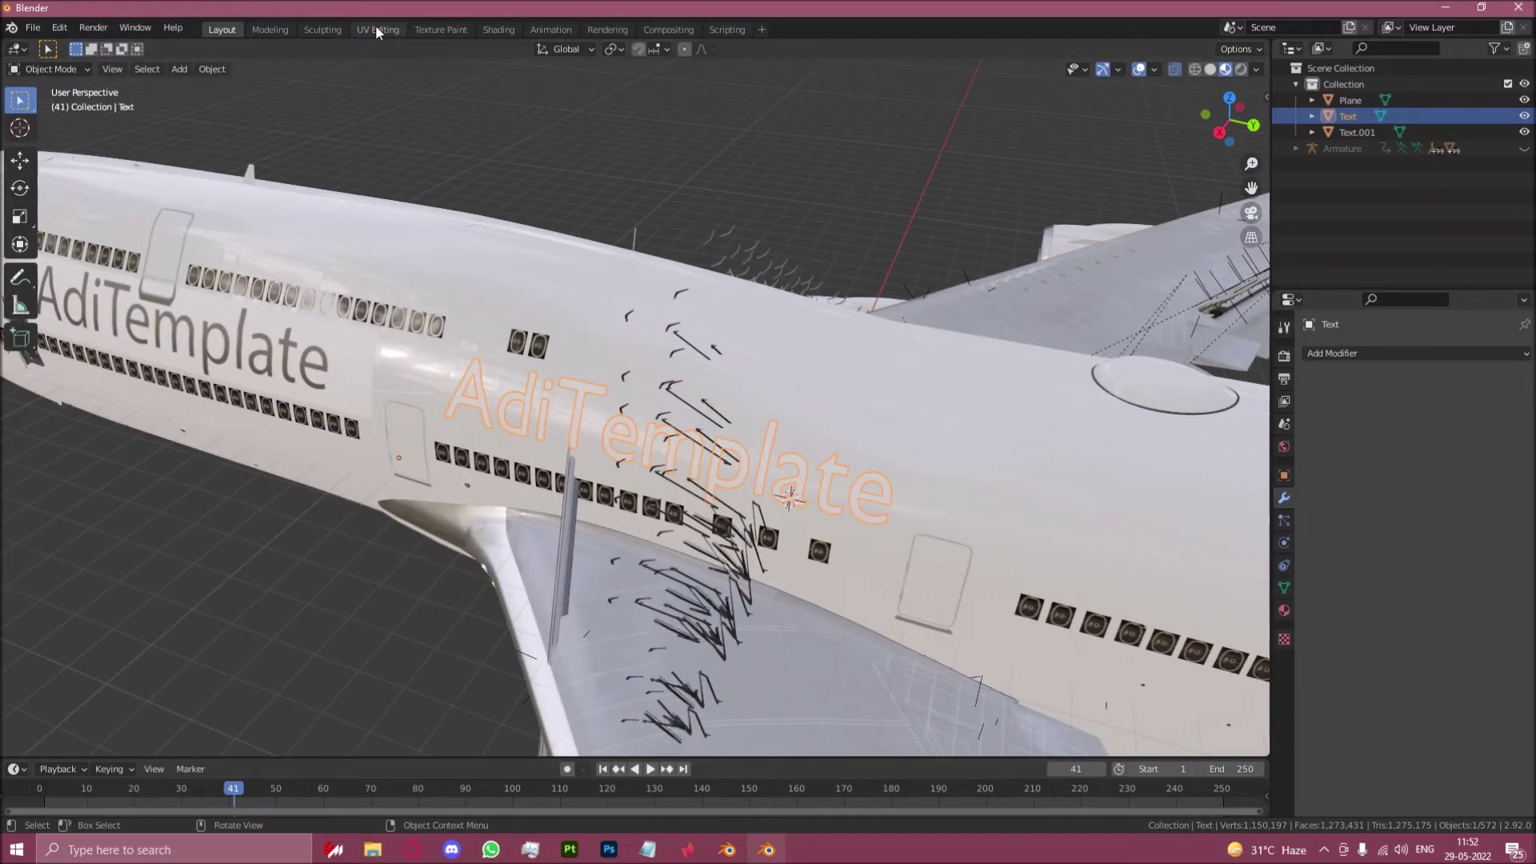
pyautogui.click(1284, 610)
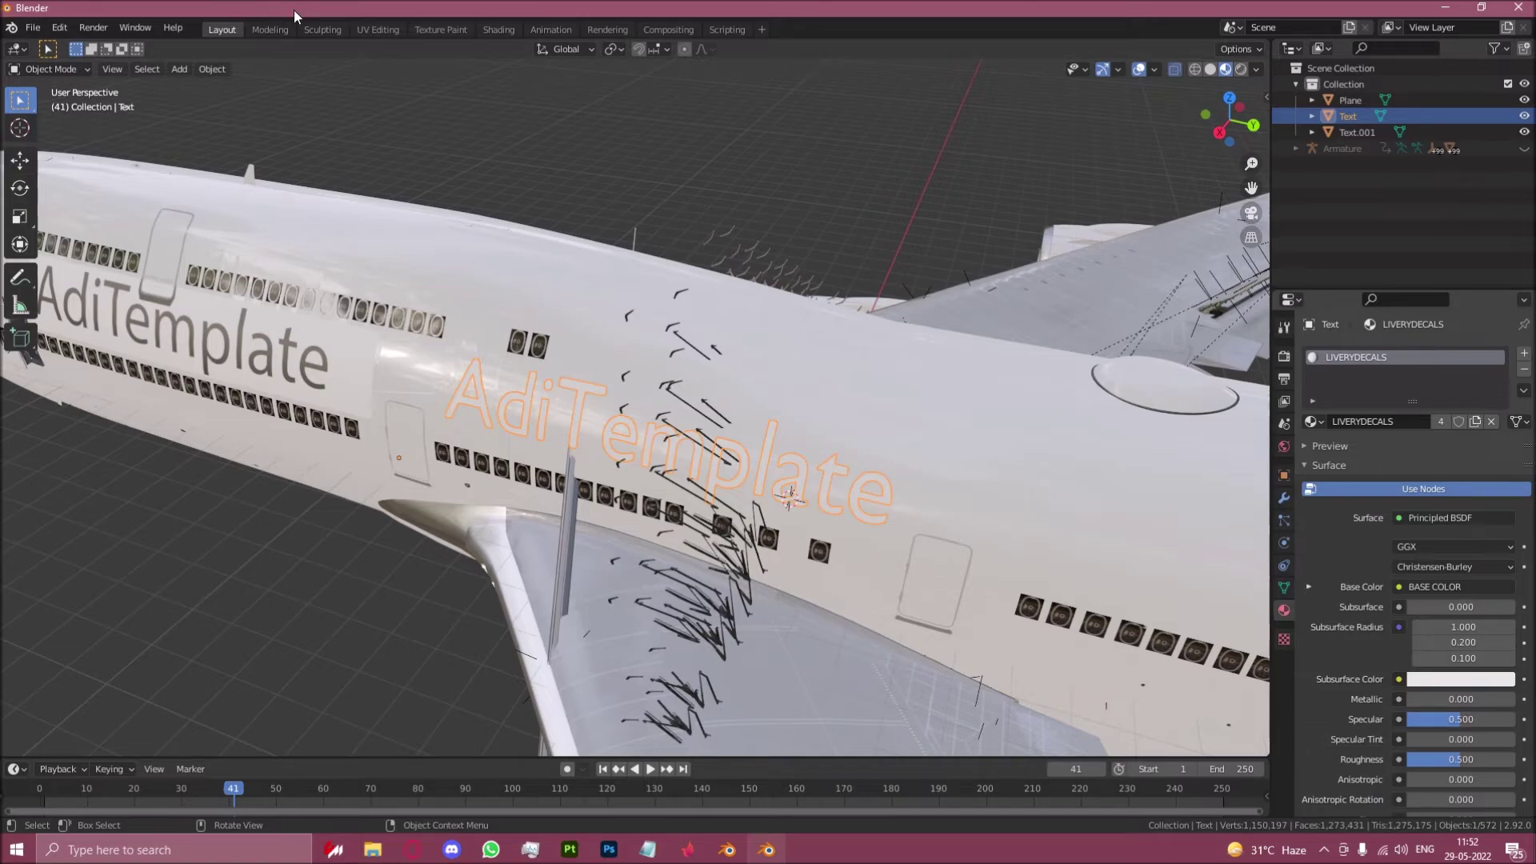
pyautogui.click(370, 35)
# Step: Unwrap the original text's entire mesh with Smart UV Project
pyautogui.scroll(2, 1006, 435)
pyautogui.moveTo(987, 404); pyautogui.dragTo(1111, 471, button='middle')
pyautogui.scroll(3, 1111, 470)
pyautogui.press('Tab')
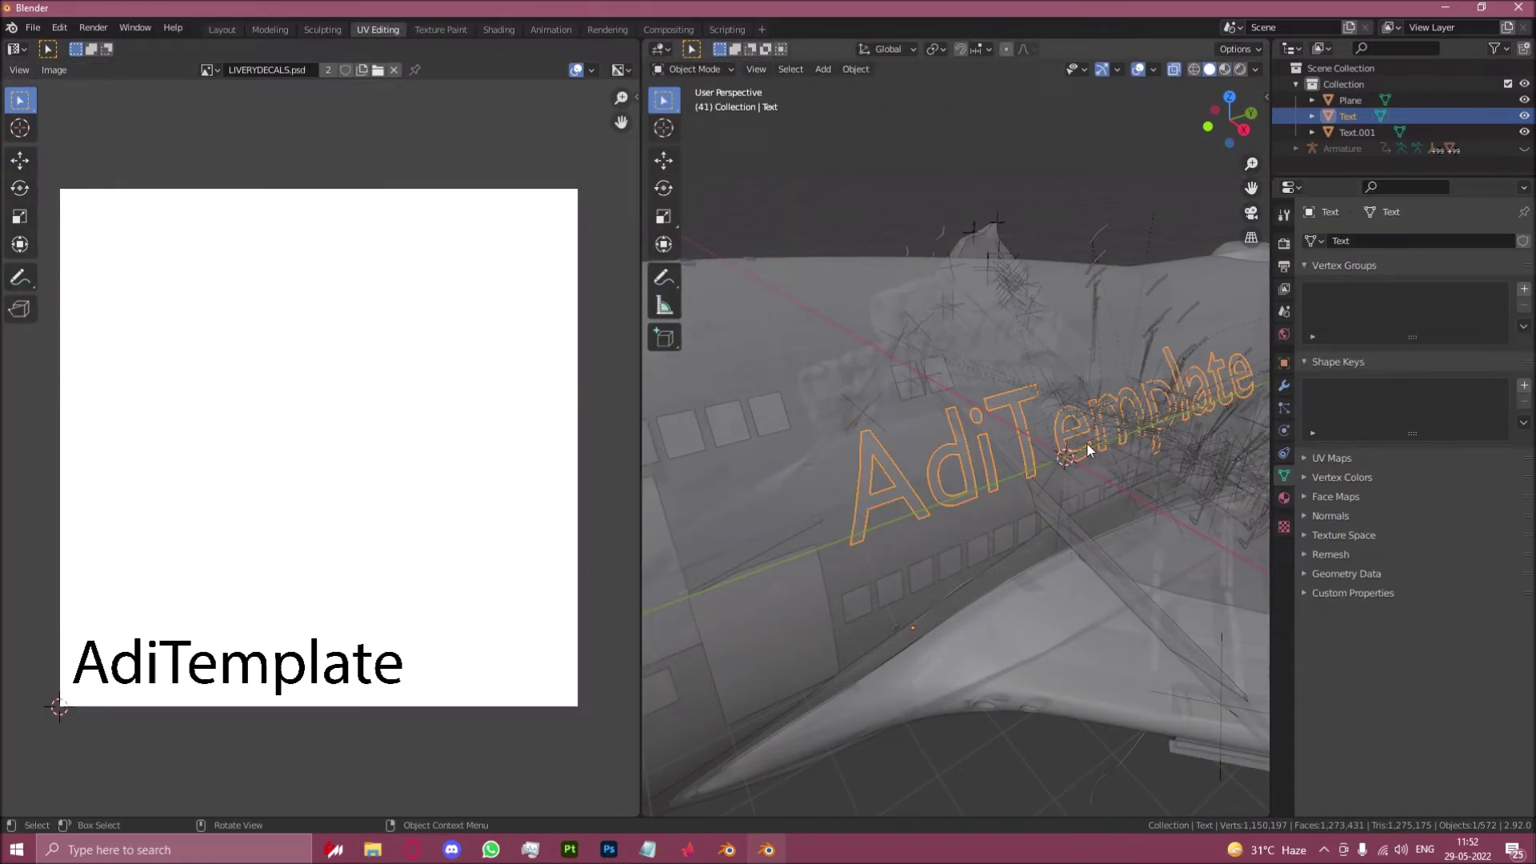
pyautogui.scroll(-2, 1086, 451)
pyautogui.press('Tab')
pyautogui.press('a')
pyautogui.click(1035, 70)
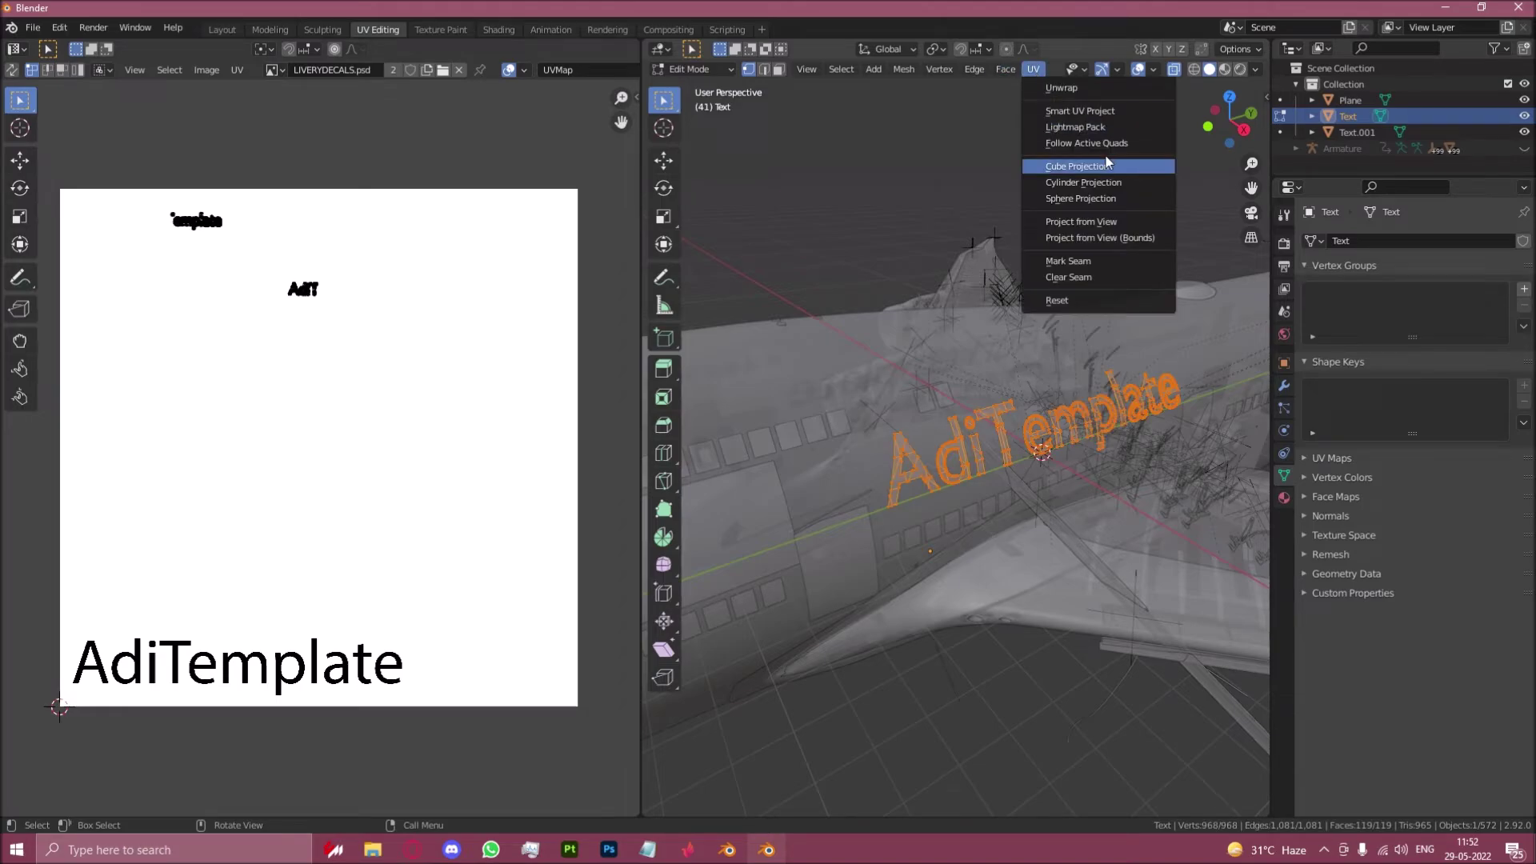
pyautogui.click(1033, 70)
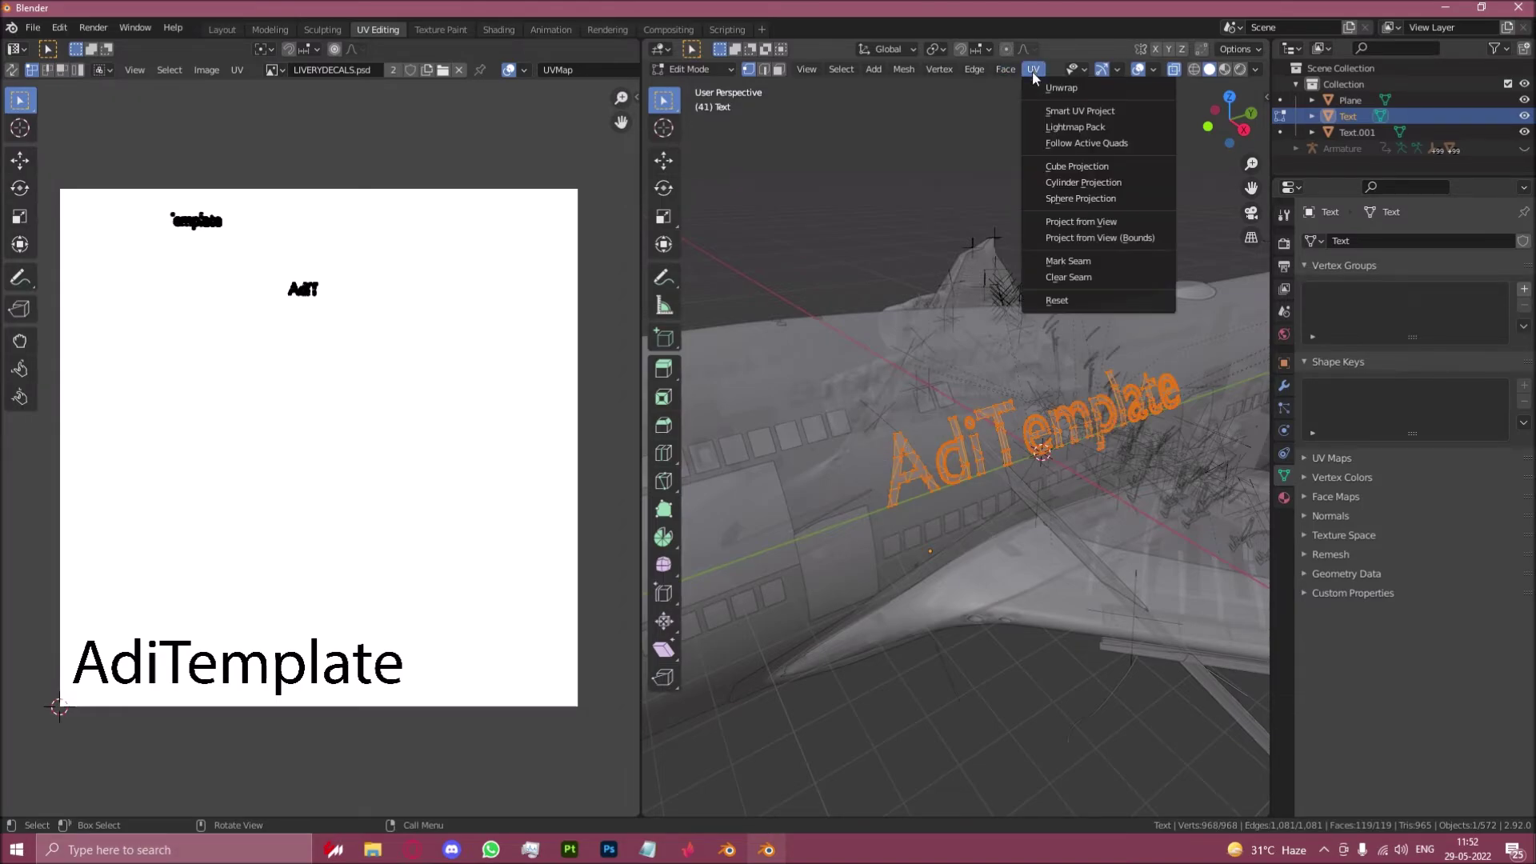
pyautogui.click(1065, 116)
pyautogui.click(1040, 241)
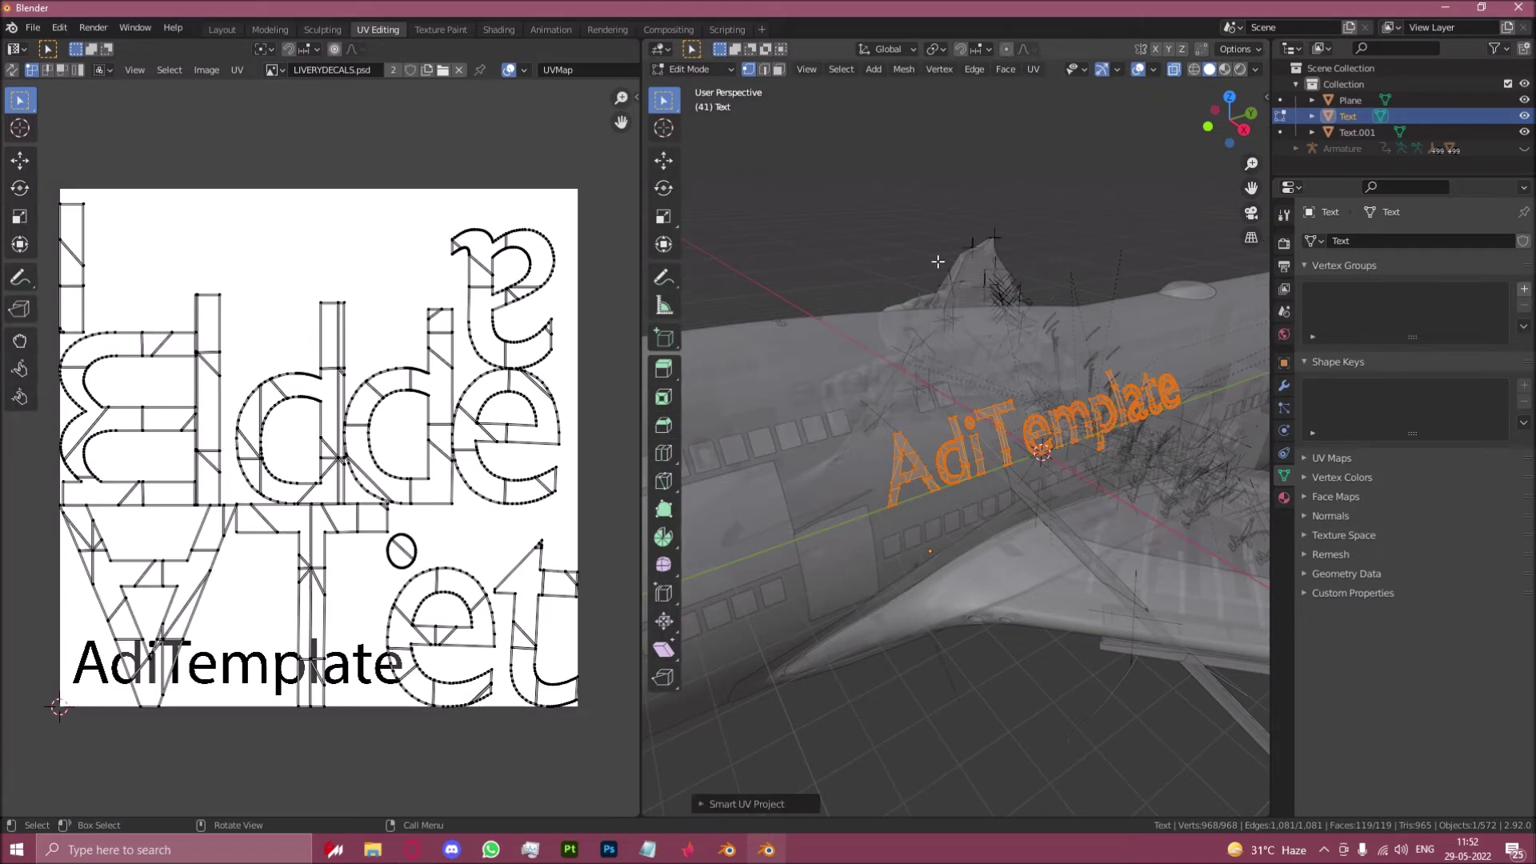
# Step: Scale all of the original text's UVs down to a tiny point on the LIVERYDECALS.psd image, finishing with a 0.090 resize
pyautogui.press('s')
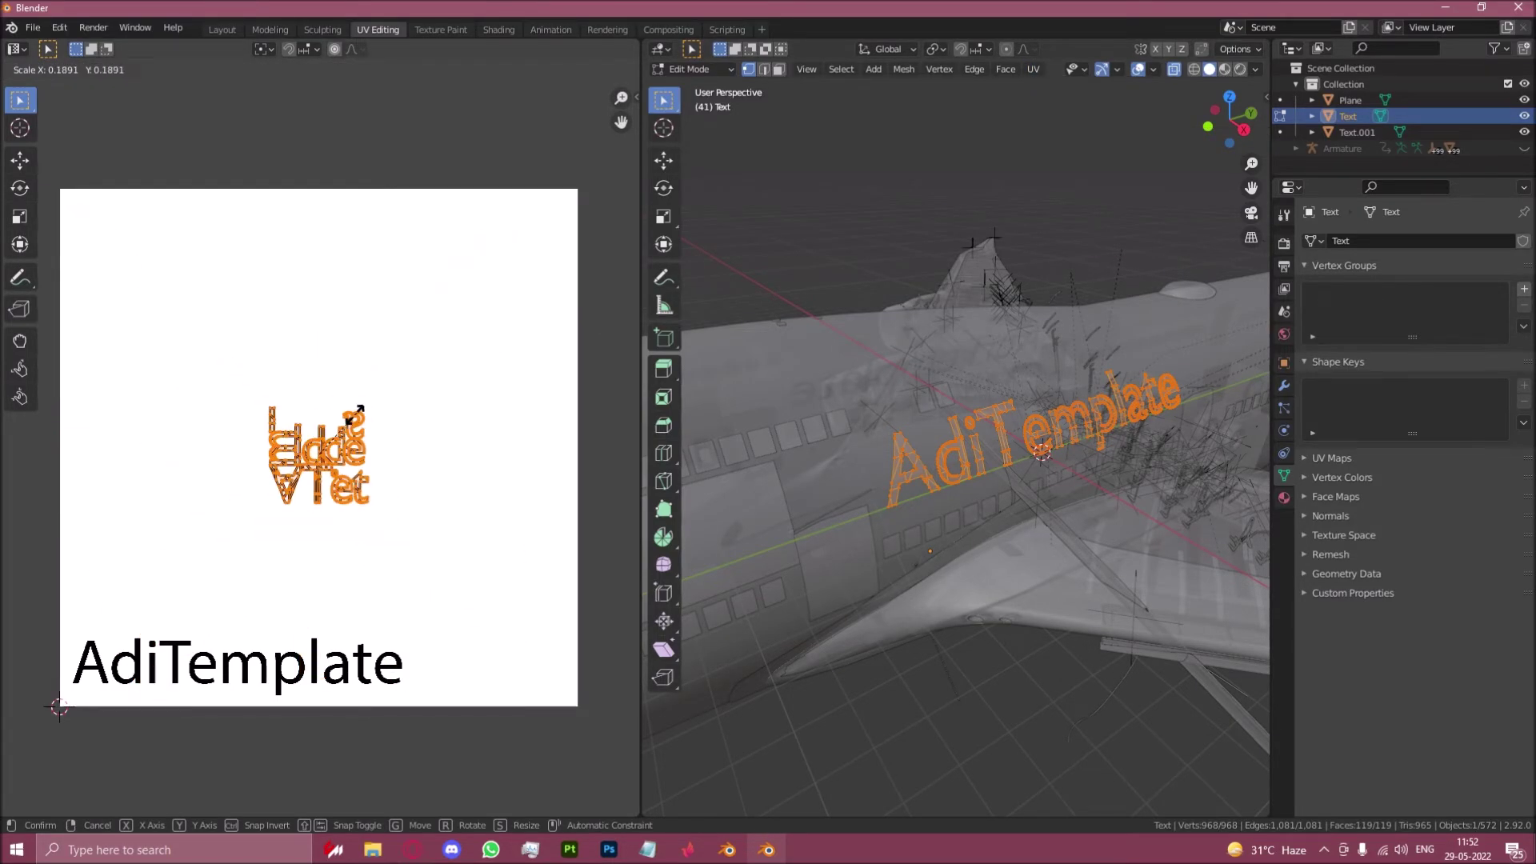
pyautogui.click(328, 449)
pyautogui.press('s')
pyautogui.click(338, 493)
pyautogui.moveTo(336, 470); pyautogui.dragTo(398, 312, button='middle')
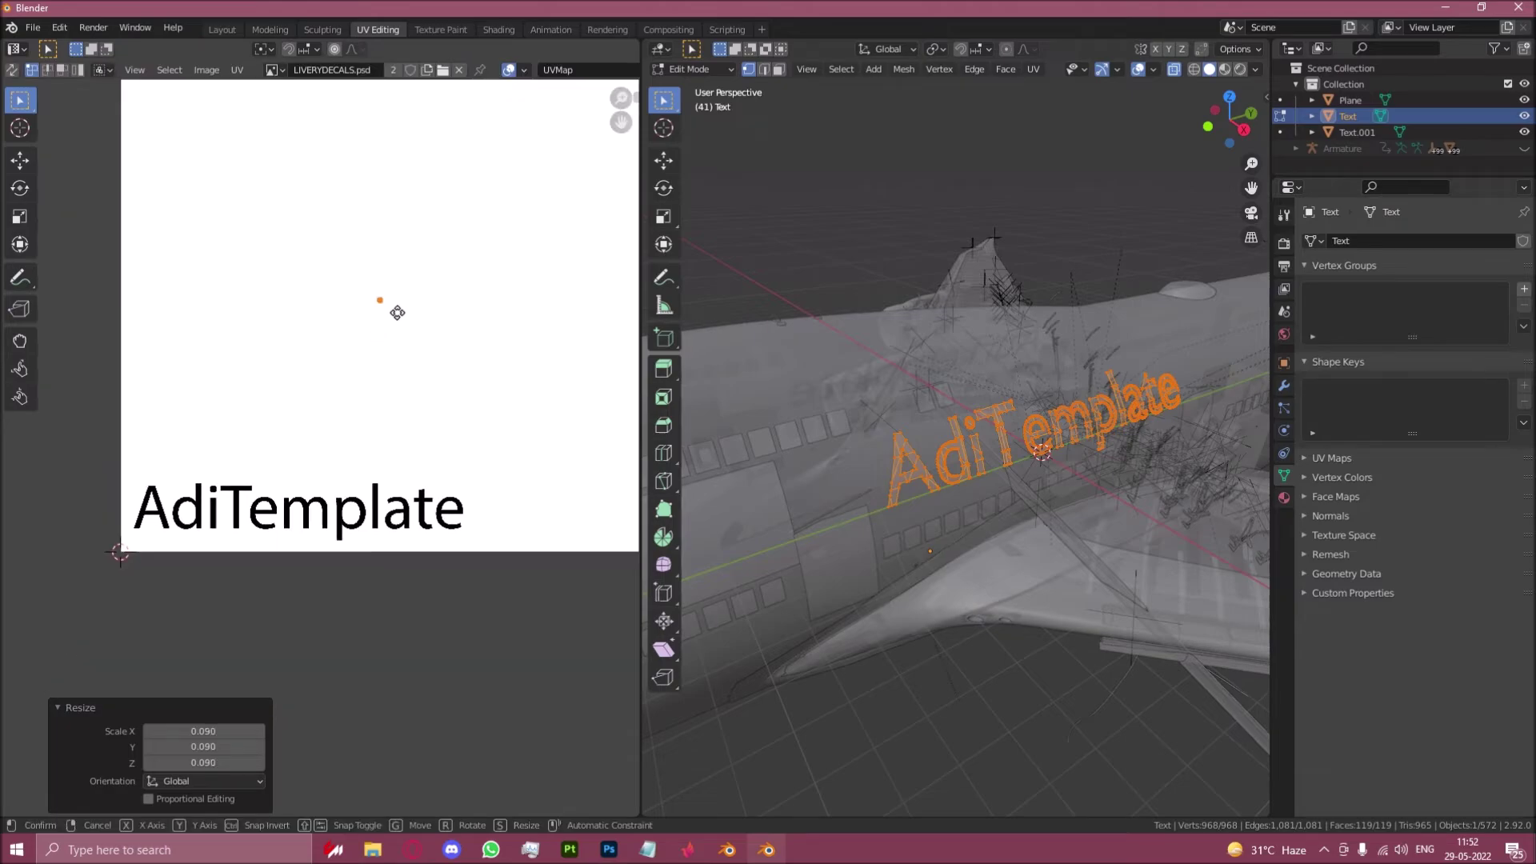
# Step: Move the original text's UVs onto the black stem of the letter m in the livery image
pyautogui.press('g')
pyautogui.click(319, 516)
pyautogui.scroll(5, 313, 524)
pyautogui.scroll(4, 308, 539)
pyautogui.scroll(2, 487, 325)
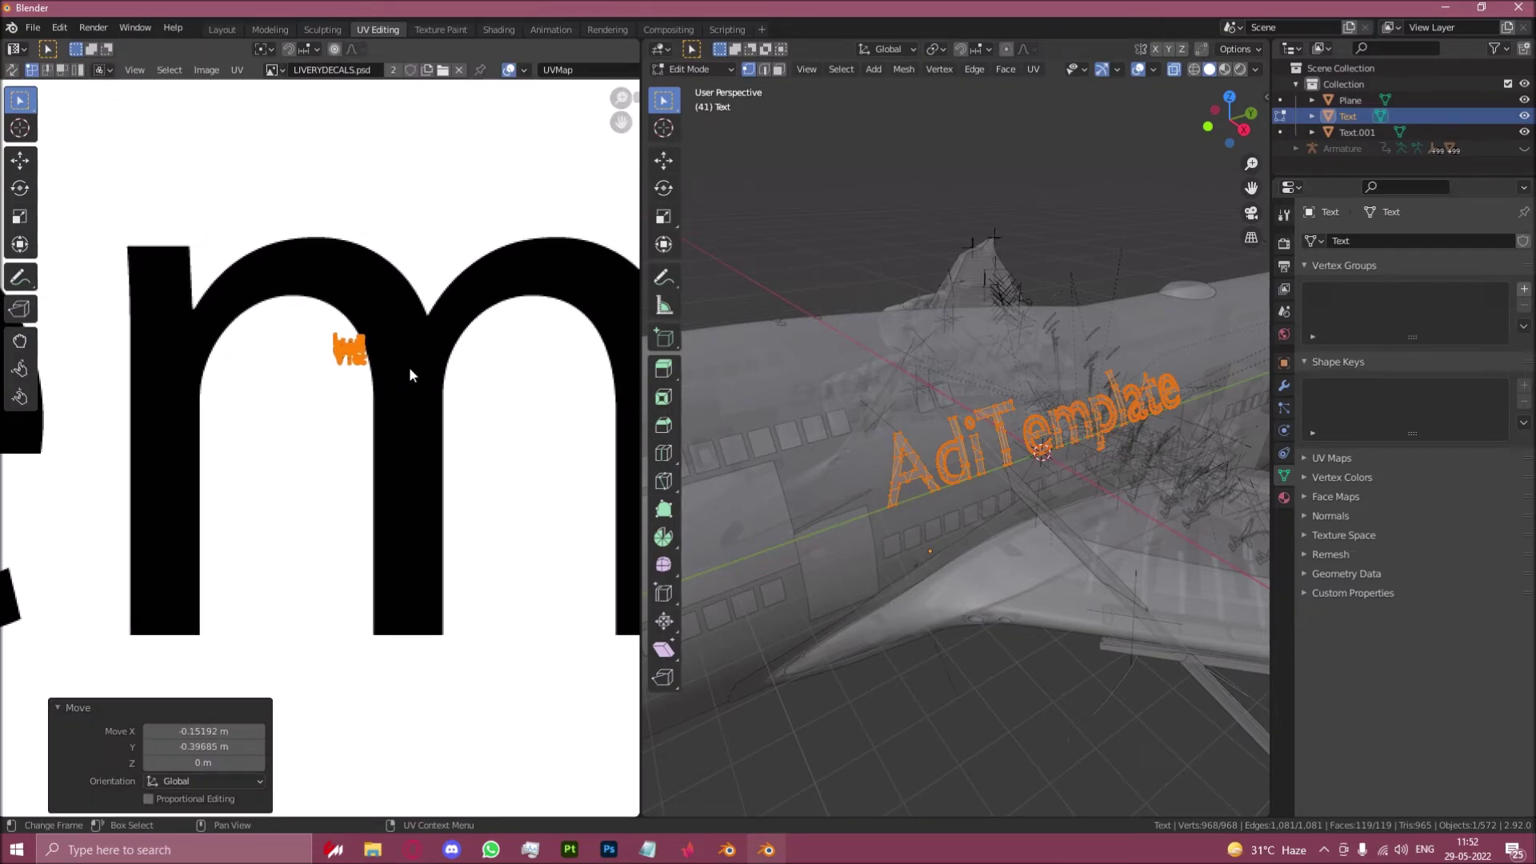
pyautogui.press('g')
pyautogui.click(474, 370)
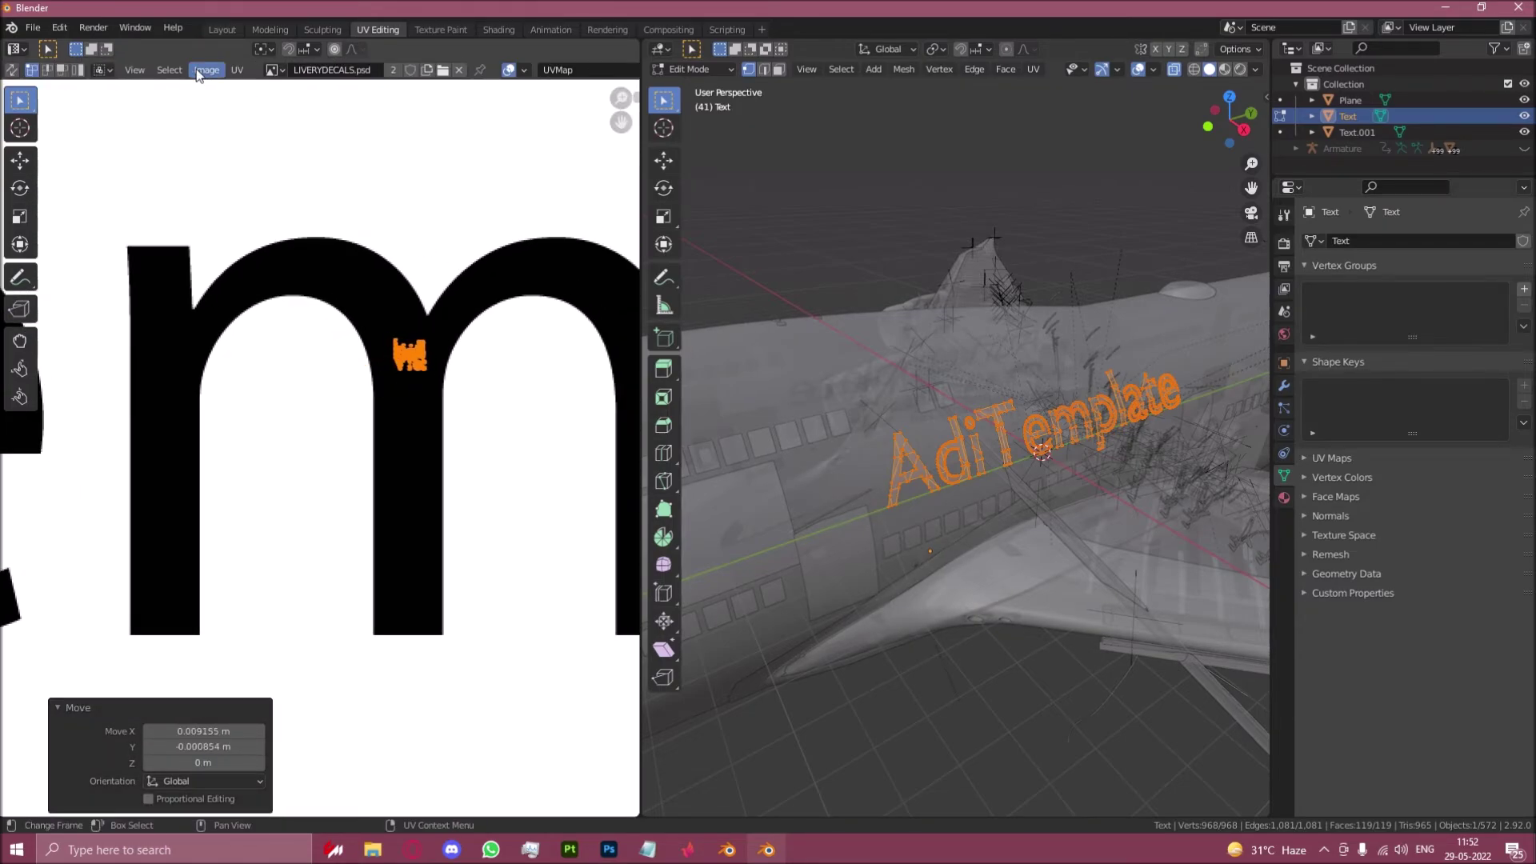
# Step: Check the original text in the Layout workspace, then select the mirrored text's entire mesh for editing in the UV Editing workspace
pyautogui.click(222, 30)
pyautogui.scroll(2, 760, 487)
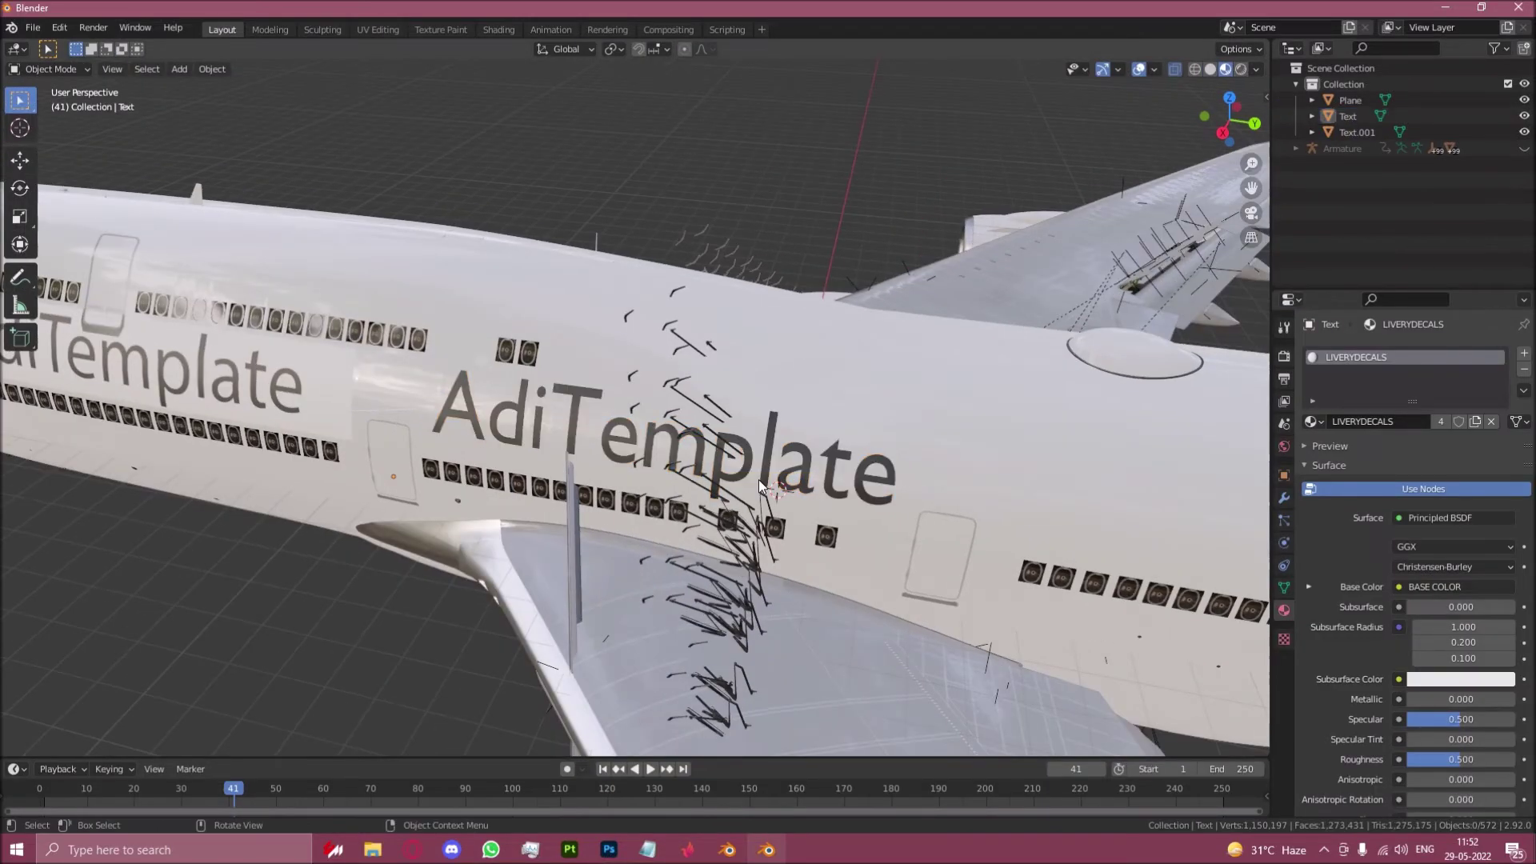
pyautogui.scroll(-3, 761, 486)
pyautogui.moveTo(760, 487); pyautogui.dragTo(674, 455, button='middle')
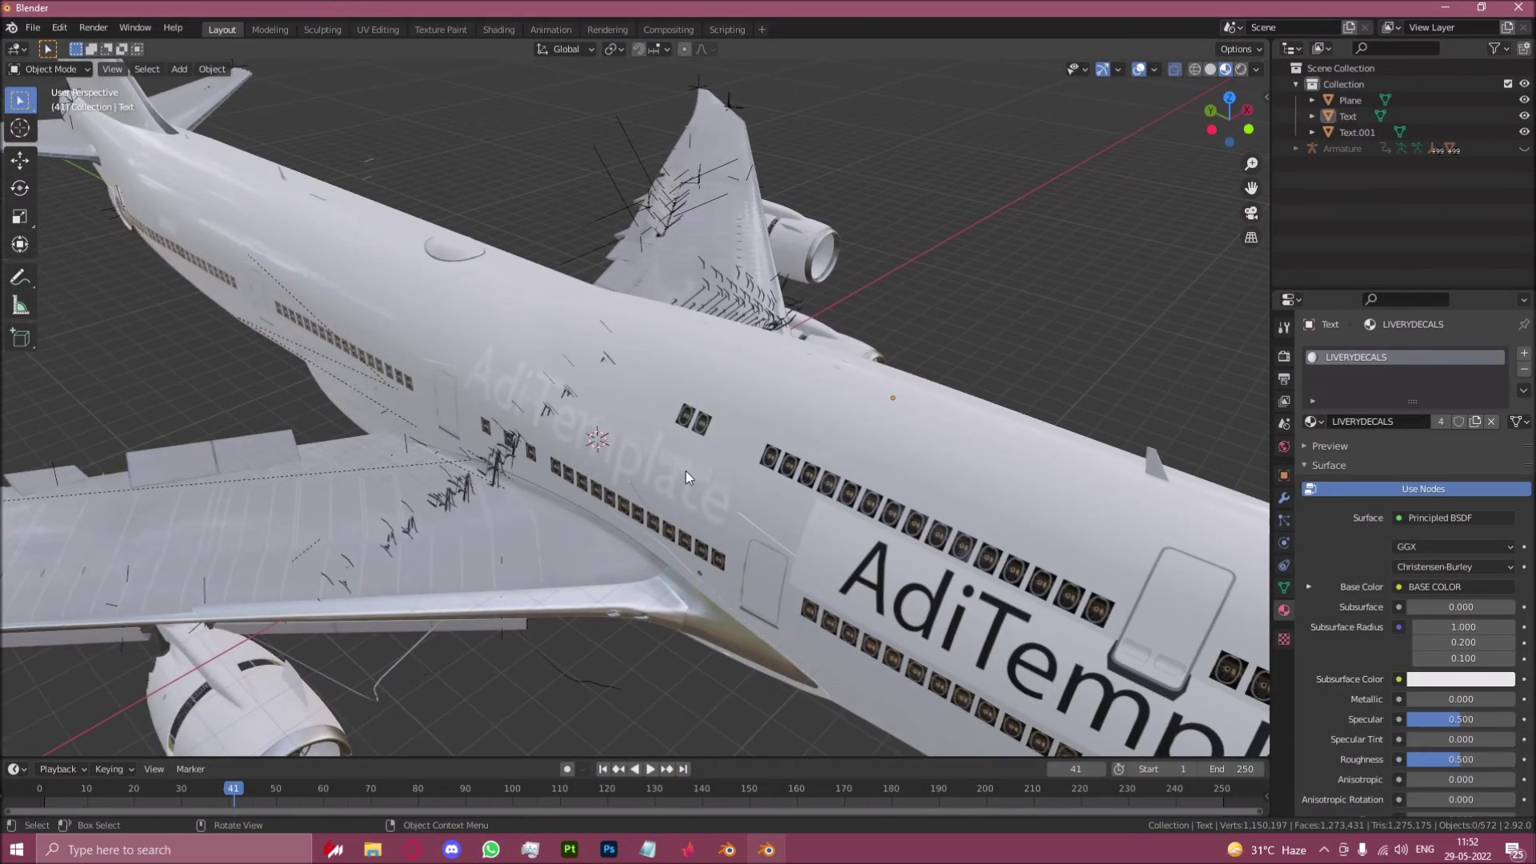
pyautogui.click(686, 478)
pyautogui.press('Tab')
pyautogui.press('a')
pyautogui.click(378, 29)
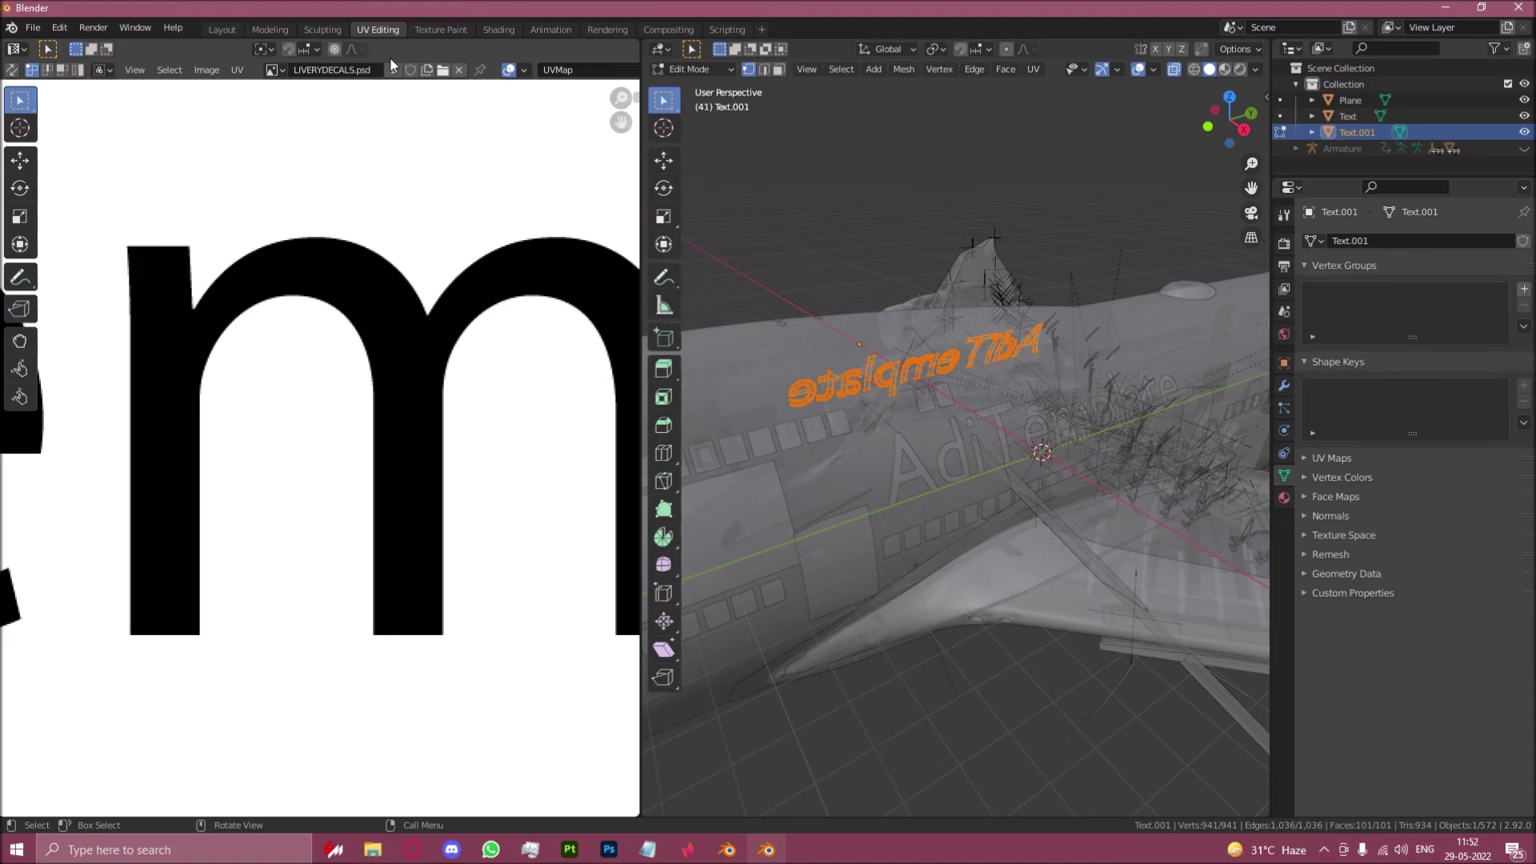
# Step: Scale all of the mirrored text's UVs down to about 0.09 on the LIVERYDECALS.psd image
pyautogui.scroll(-6, 944, 336)
pyautogui.moveTo(944, 336); pyautogui.dragTo(993, 425, button='middle')
pyautogui.scroll(-6, 336, 432)
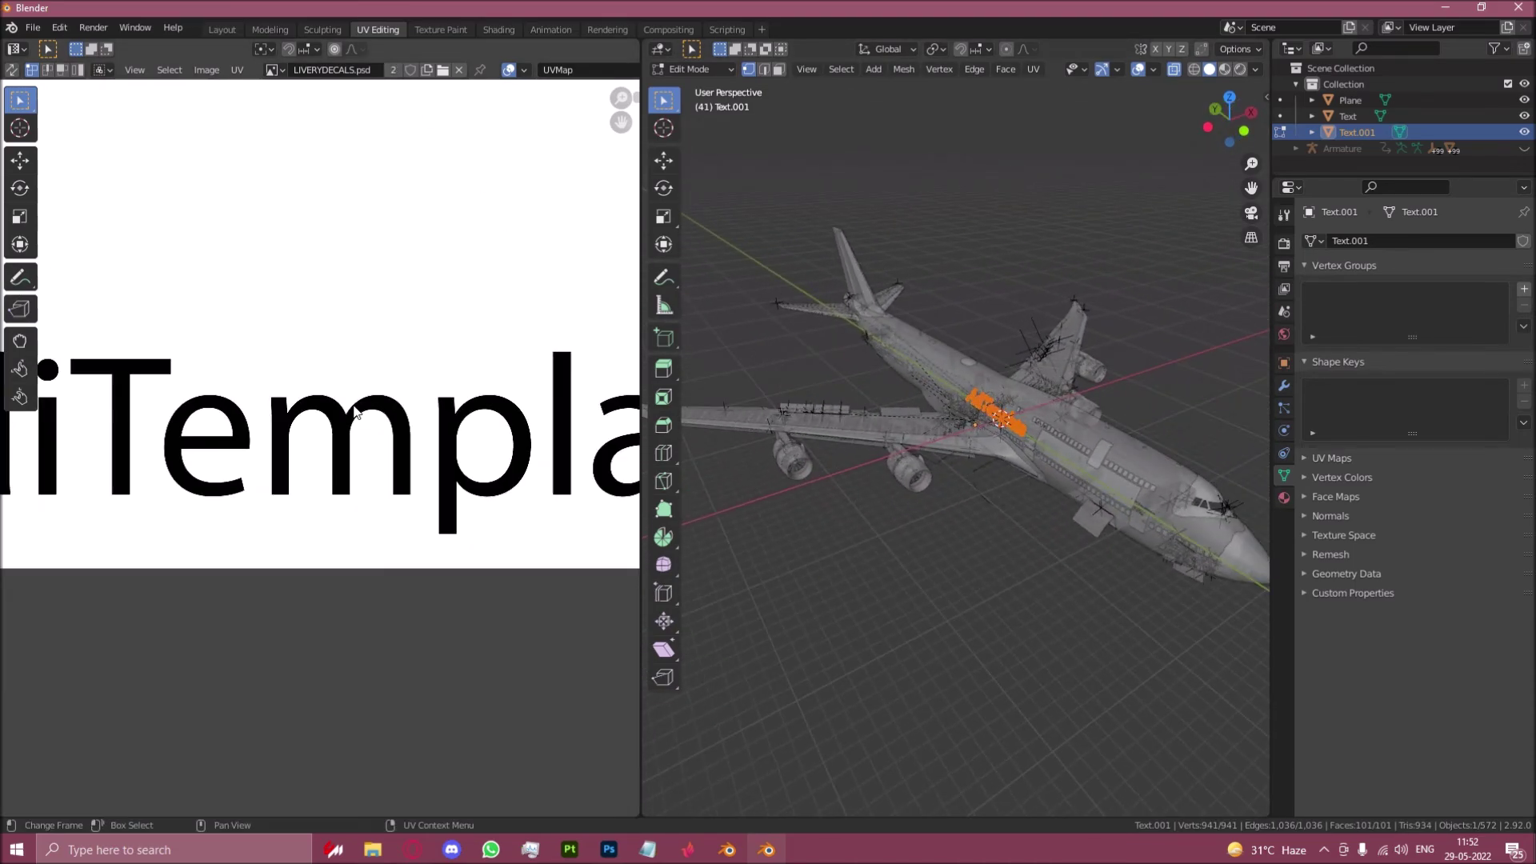
pyautogui.scroll(-5, 355, 412)
pyautogui.press('a')
pyautogui.press('s')
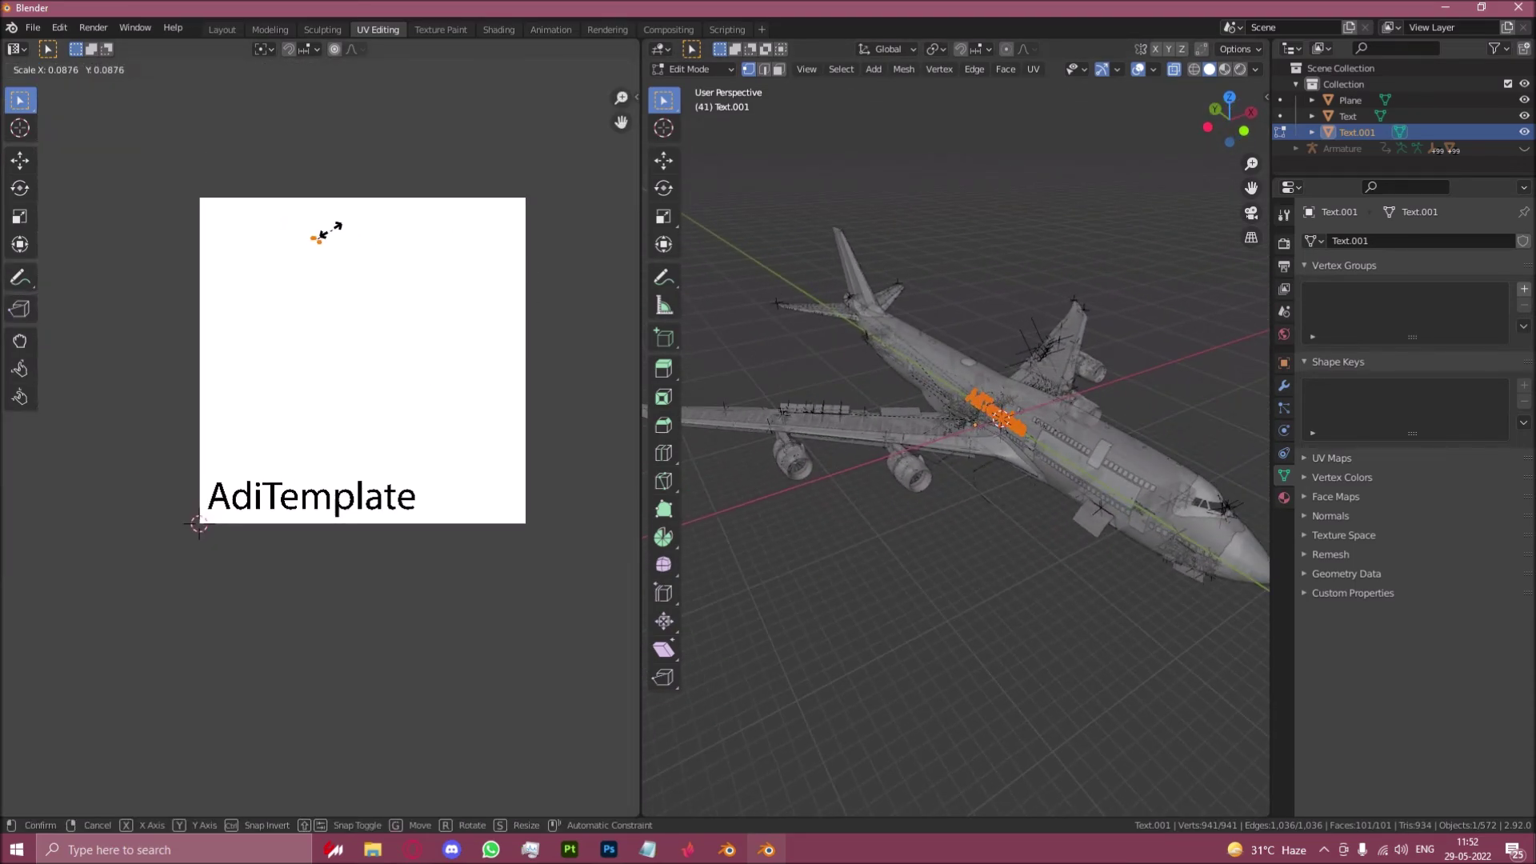
pyautogui.click(329, 232)
# Step: Move the mirrored text's UVs onto the letter p's black stem and shrink them further to fit the black area
pyautogui.press('g')
pyautogui.click(346, 489)
pyautogui.scroll(11, 347, 491)
pyautogui.press('s')
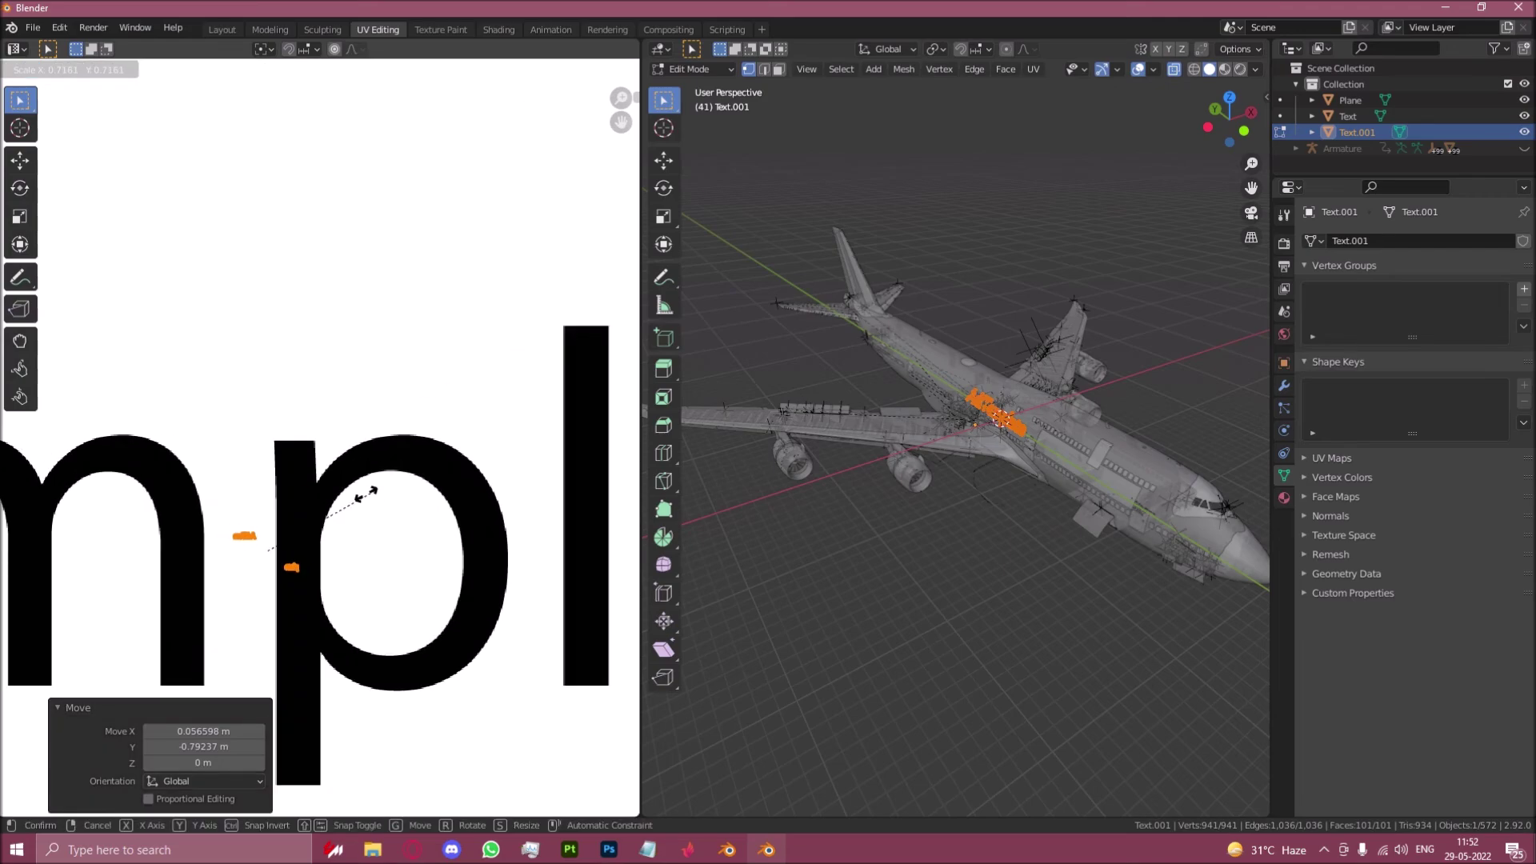
pyautogui.click(357, 453)
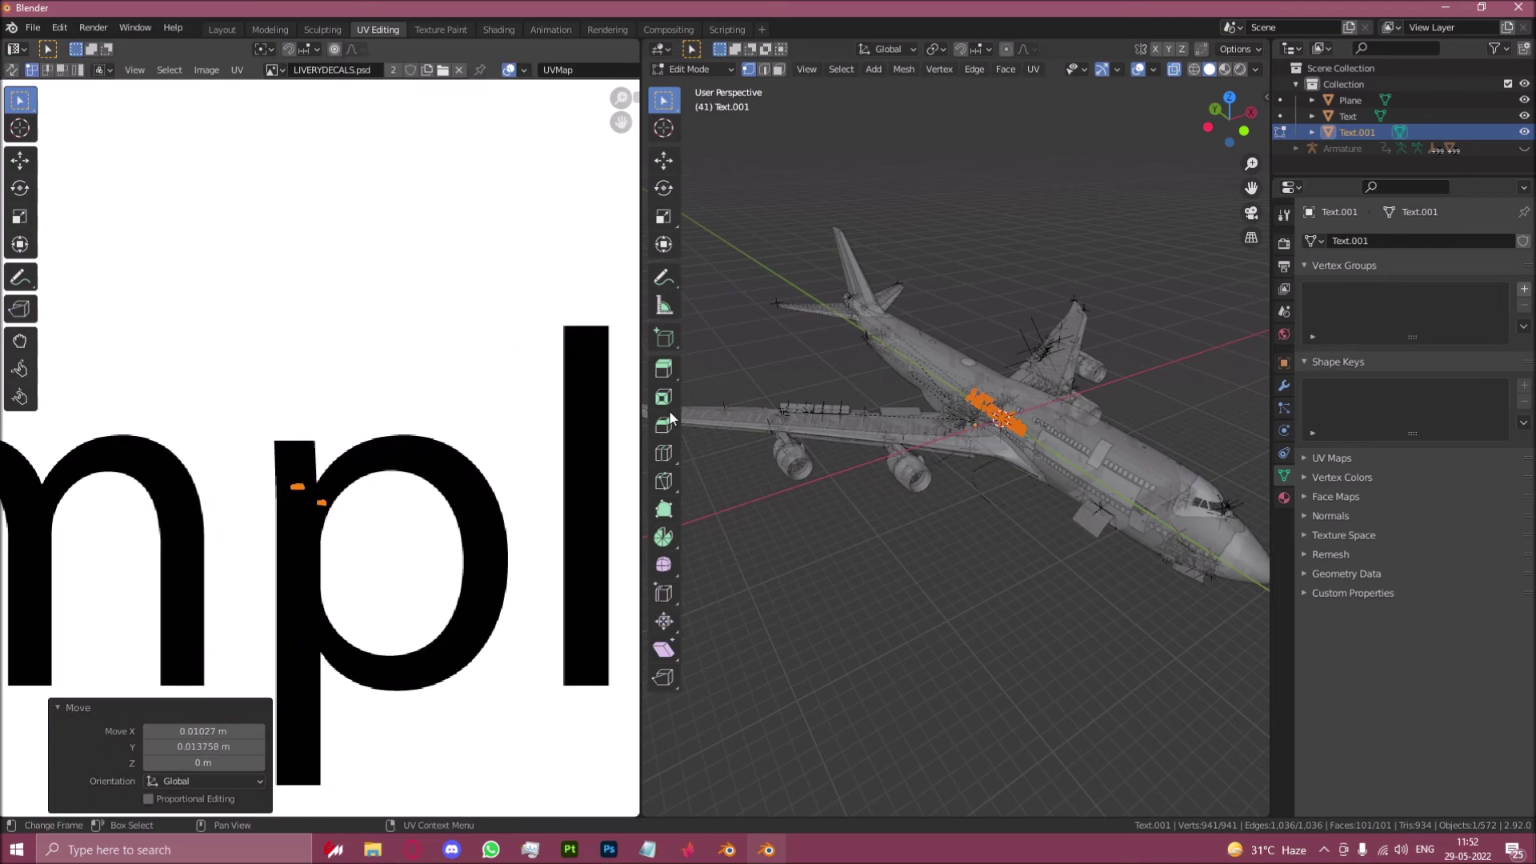
# Step: Return to Object Mode in the Layout workspace, deselect the mirrored text, and inspect its lettering beside the textured decal
pyautogui.scroll(3, 315, 583)
pyautogui.press('Tab')
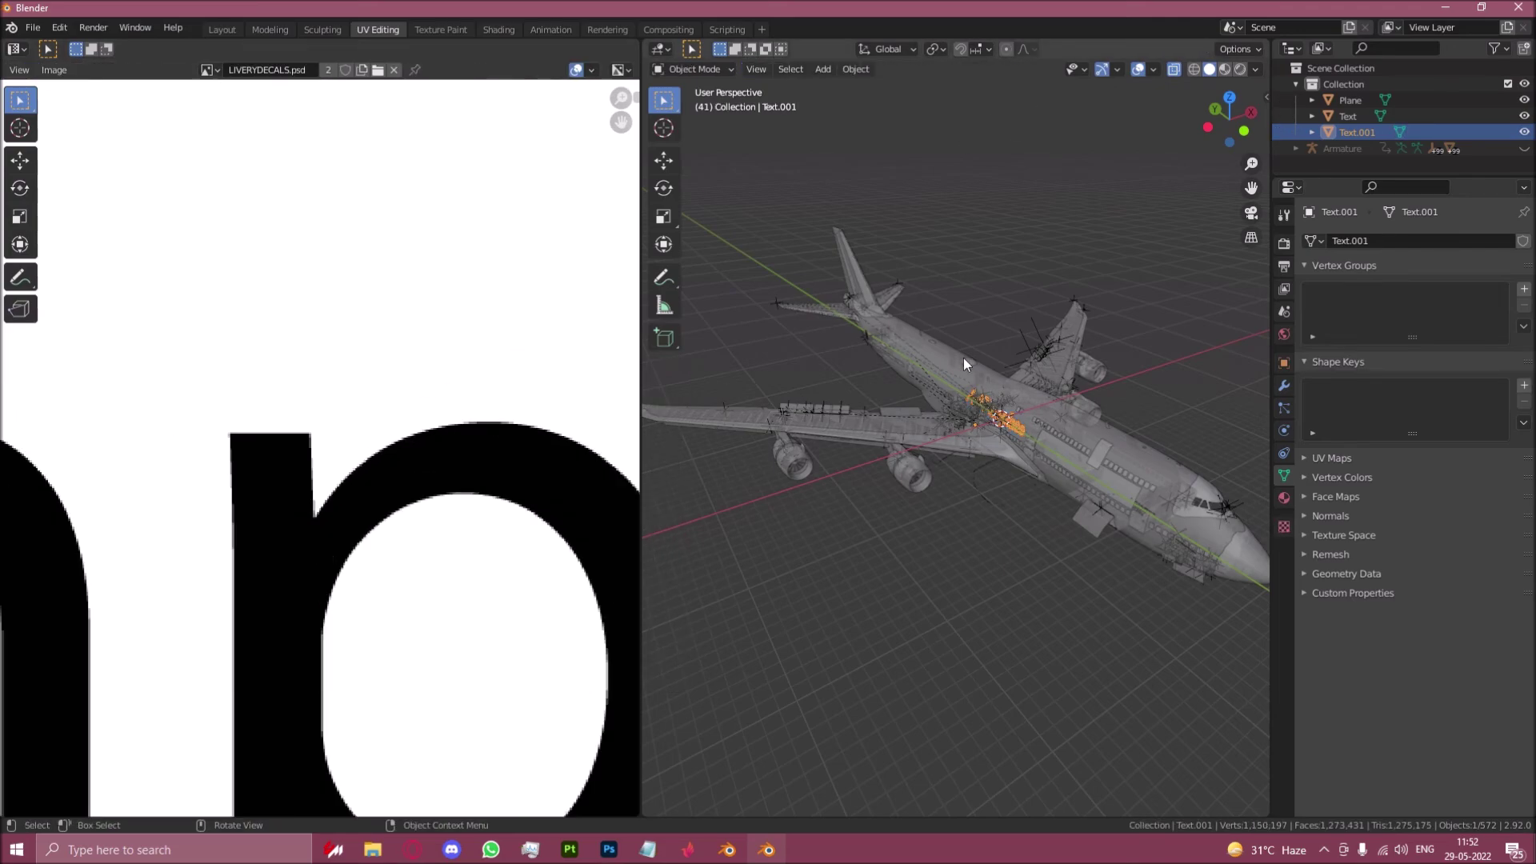
pyautogui.click(228, 29)
pyautogui.scroll(2, 1051, 149)
pyautogui.click(1051, 149)
pyautogui.scroll(-4, 641, 347)
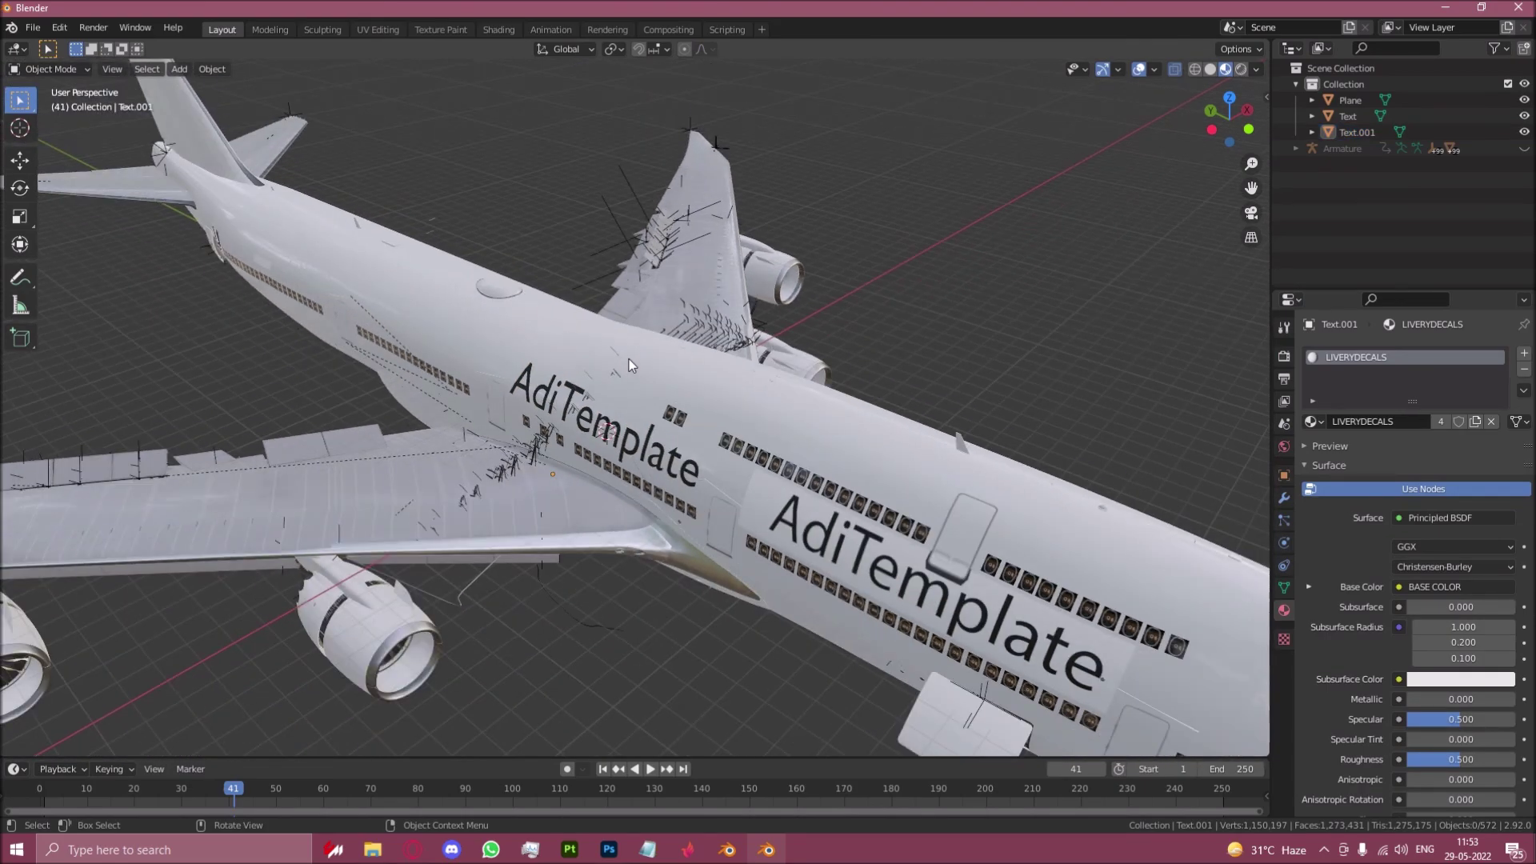